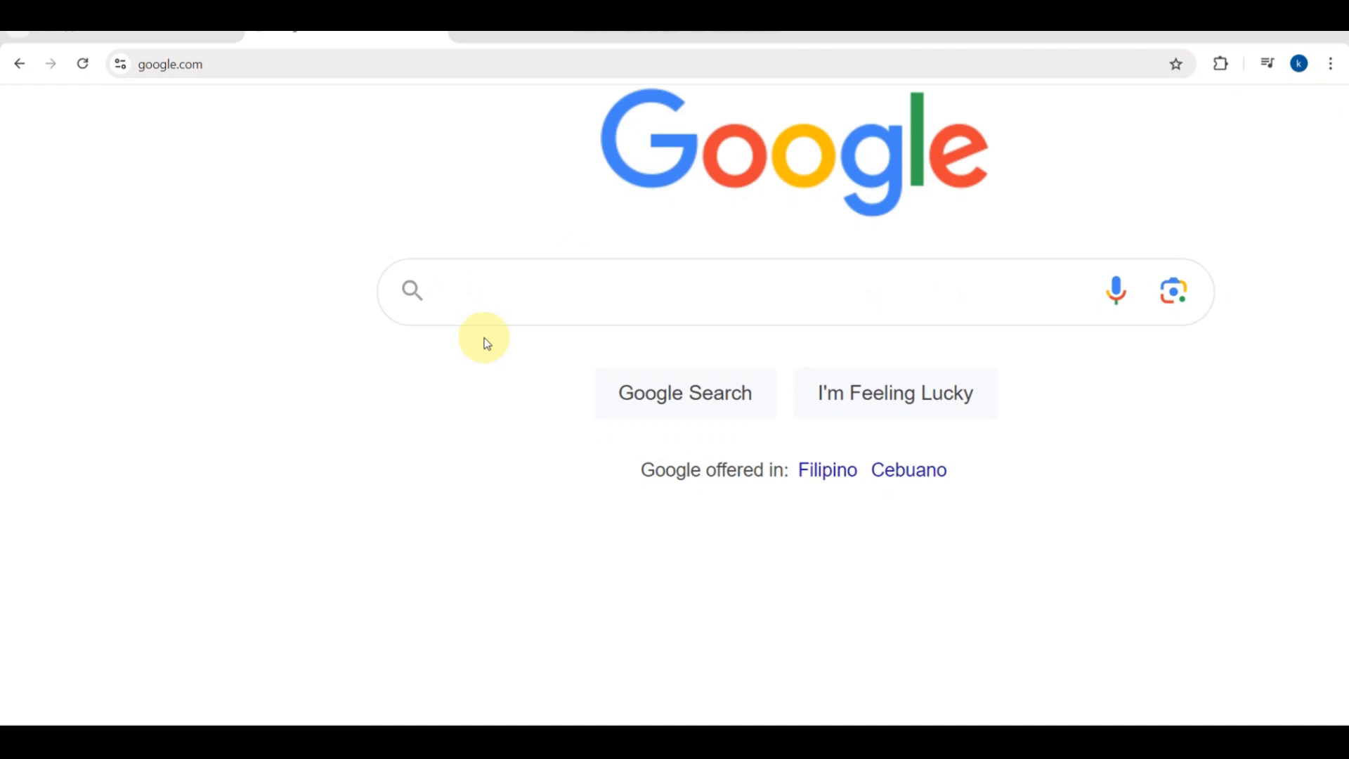
Search Google for indeed.
{"action": "scroll", "coordinate": [483, 340], "scroll_direction": "up", "scroll_amount": 4}
{"action": "scroll", "coordinate": [449, 257], "scroll_direction": "up", "scroll_amount": 2}
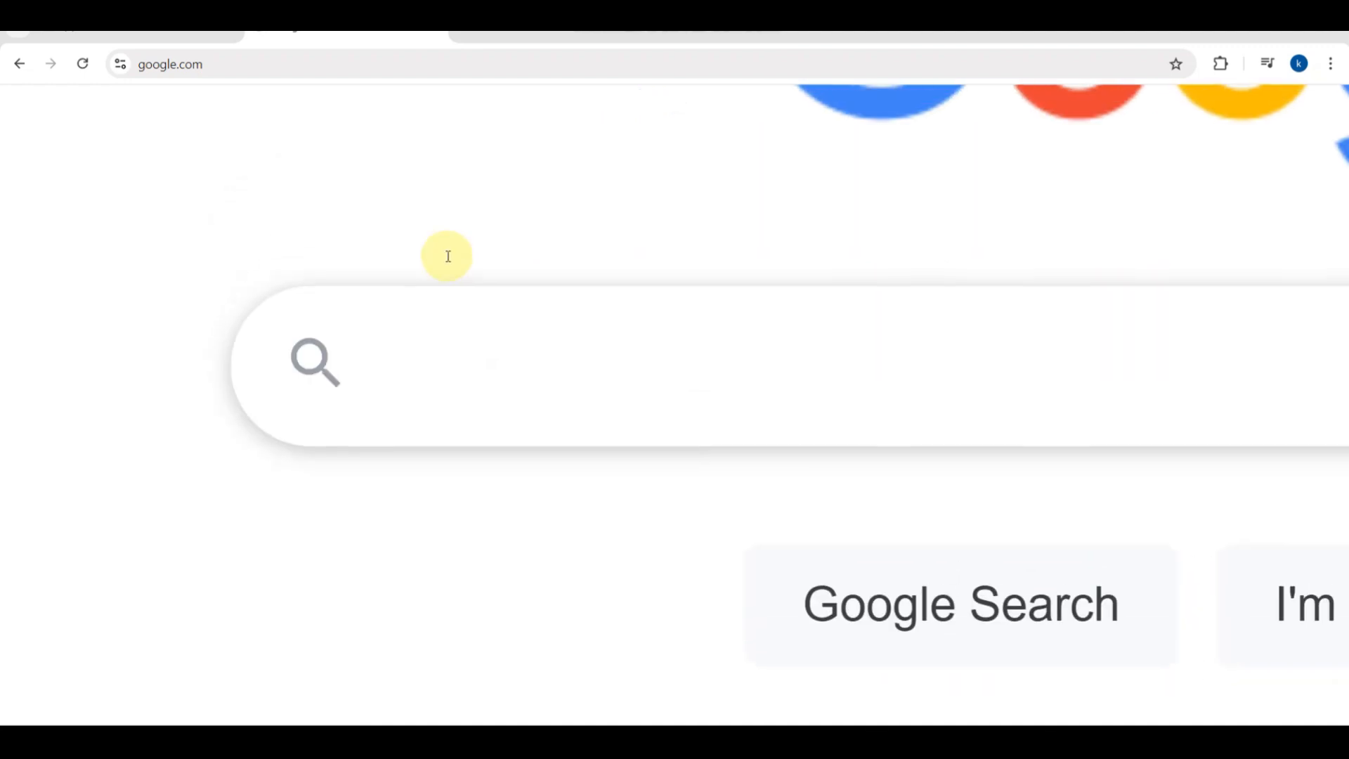
{"action": "left_click", "coordinate": [433, 346]}
{"action": "type", "text": "in"}
{"action": "type", "text": "ndeed"}
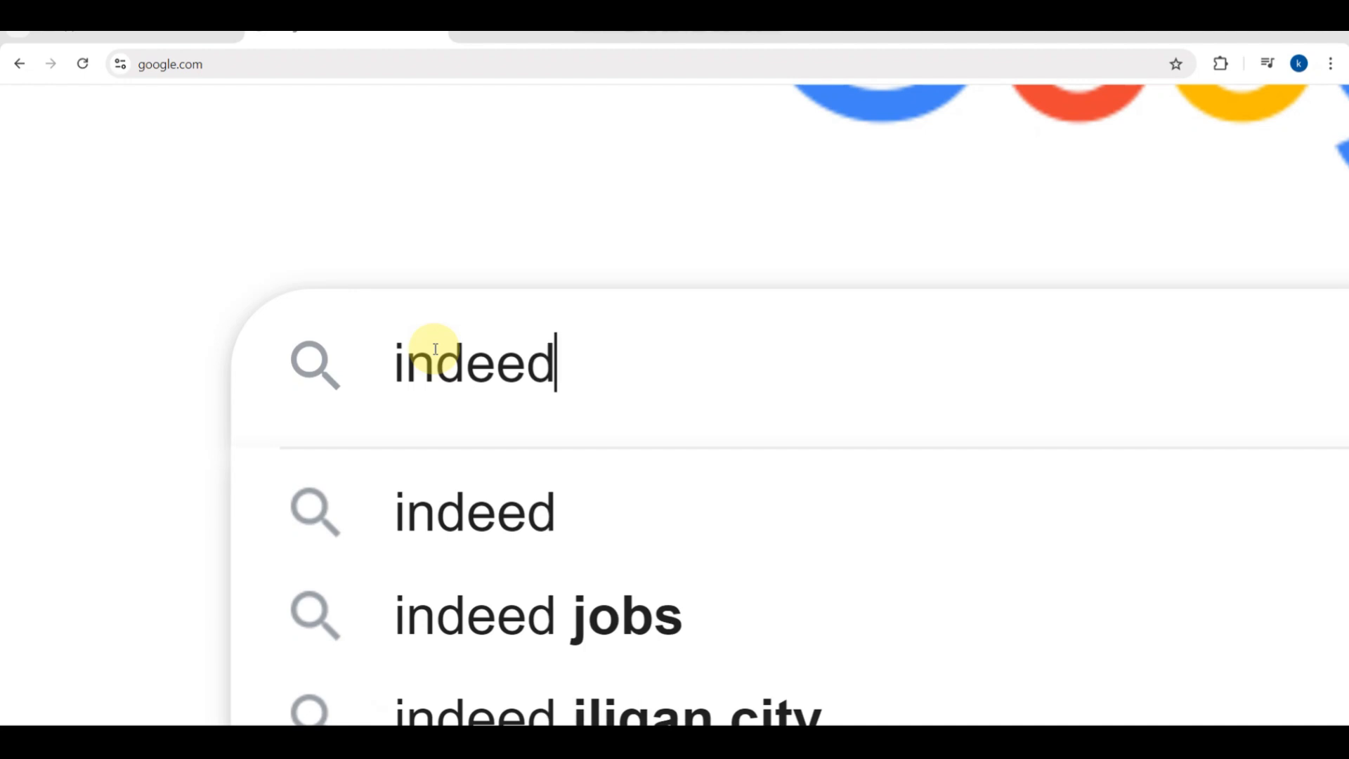
{"action": "key", "text": "Return"}
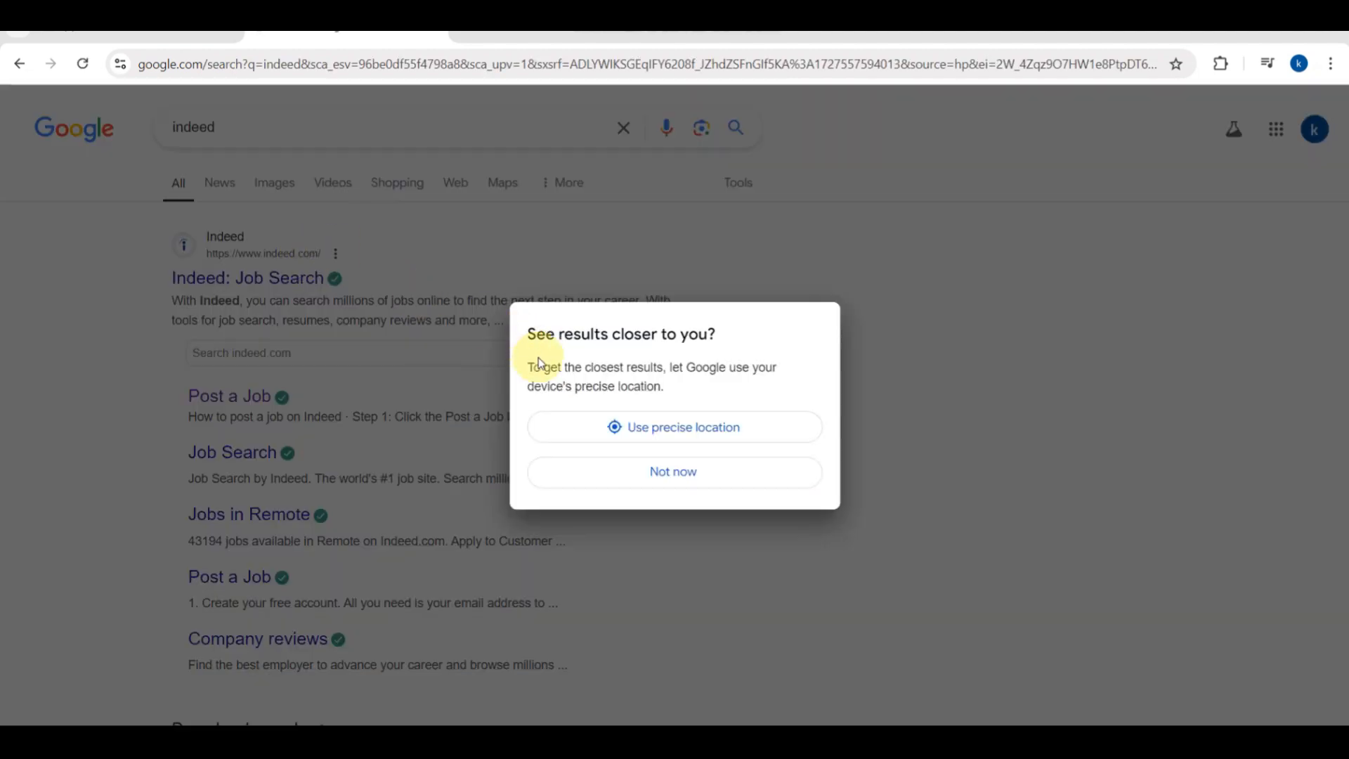
Dismiss the location prompt with 'Not now' and open Indeed's Post a Job sitelink.
{"action": "left_click", "coordinate": [675, 474]}
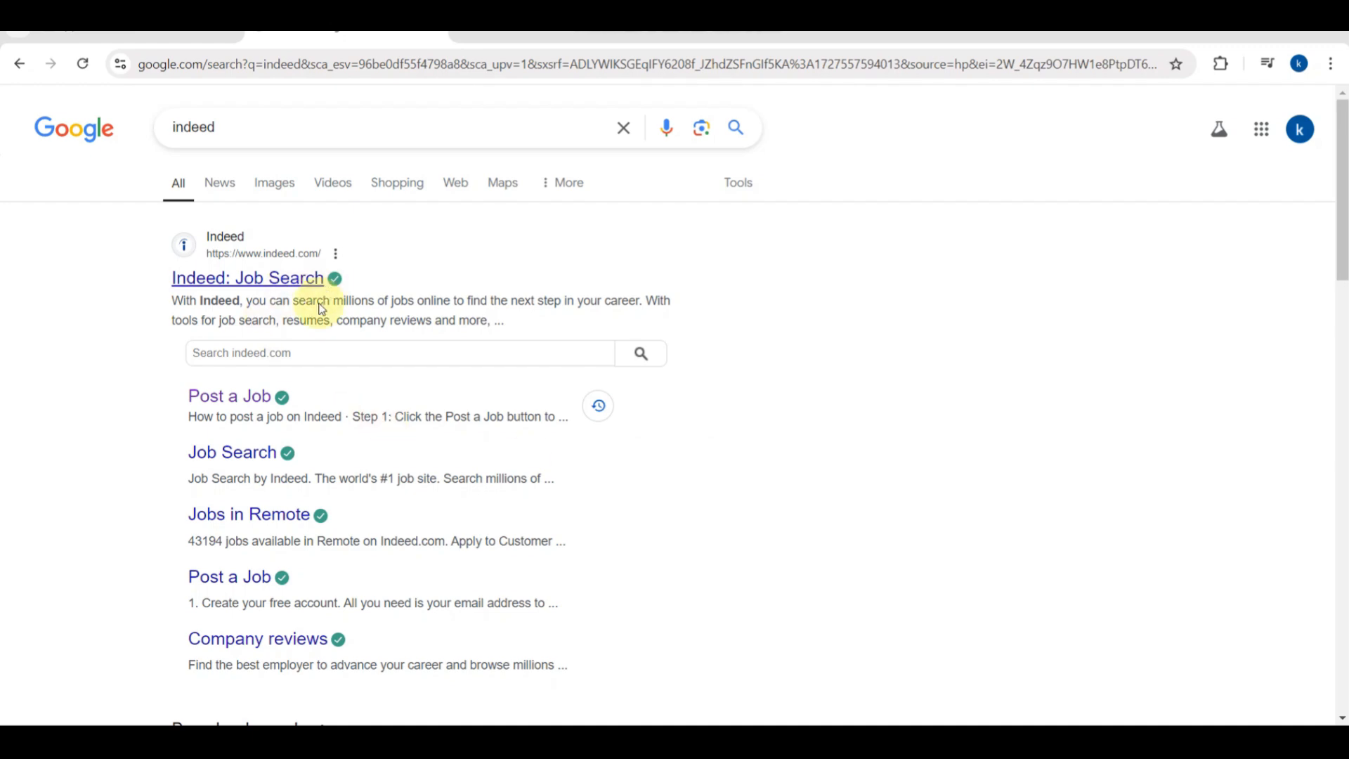
{"action": "scroll", "coordinate": [270, 475], "scroll_direction": "down", "scroll_amount": 3}
{"action": "scroll", "coordinate": [269, 476], "scroll_direction": "up", "scroll_amount": 3}
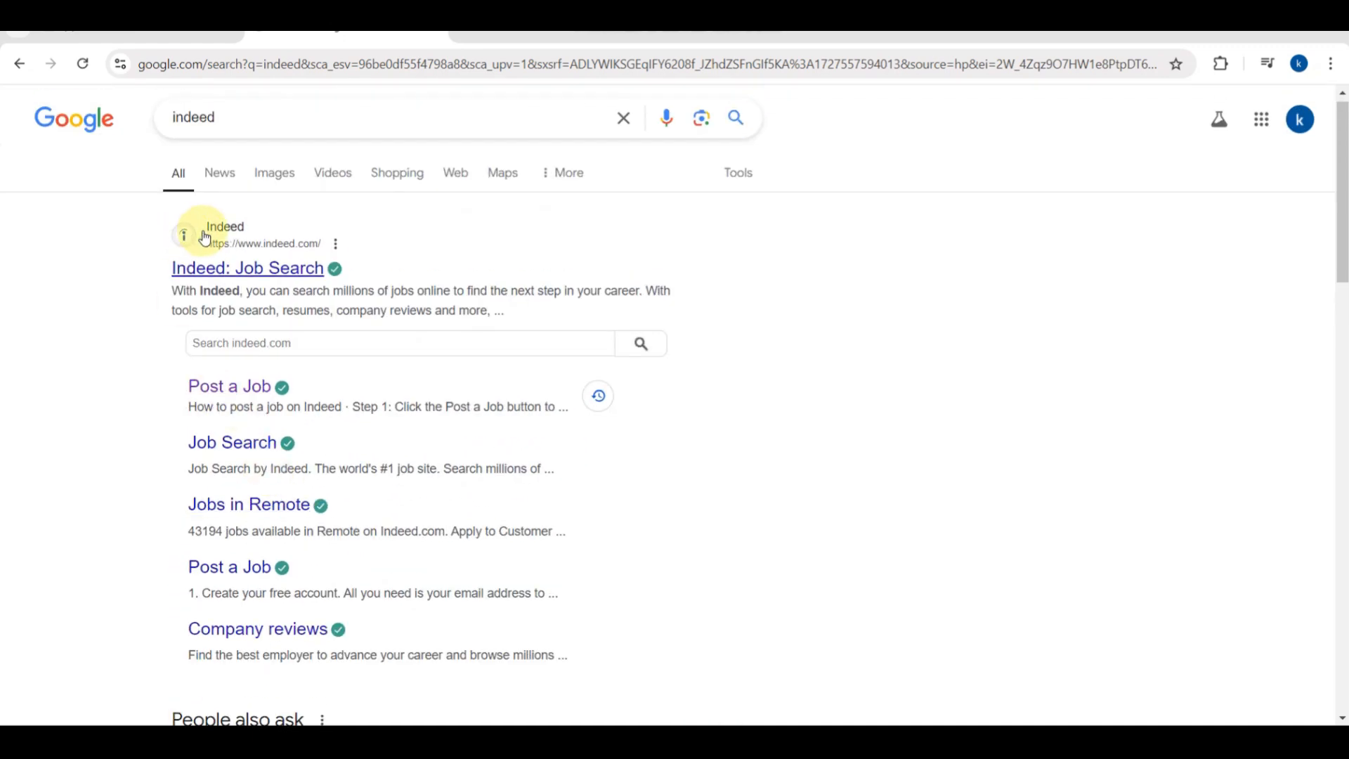
{"action": "scroll", "coordinate": [220, 257], "scroll_direction": "up", "scroll_amount": 7, "text": "ctrl"}
{"action": "scroll", "coordinate": [221, 260], "scroll_direction": "down", "scroll_amount": 7, "text": "ctrl"}
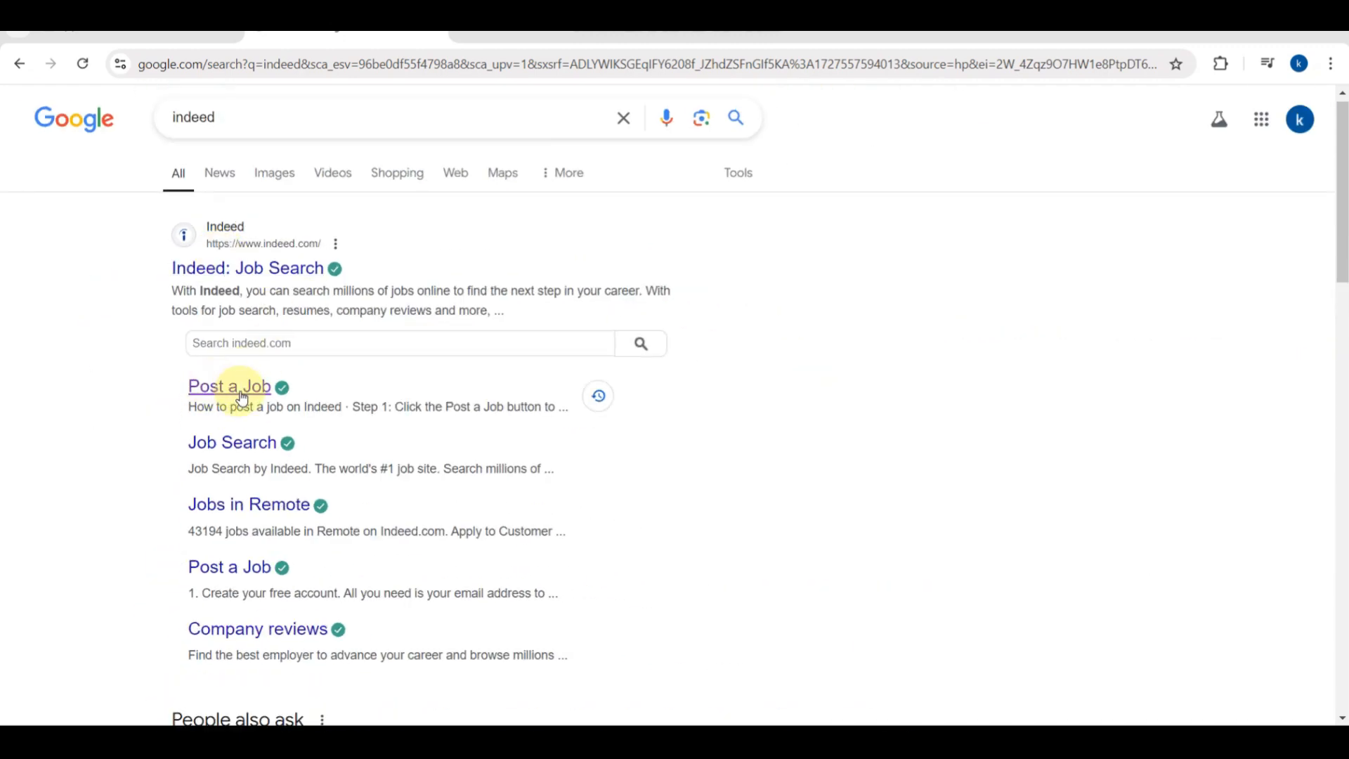
{"action": "scroll", "coordinate": [207, 394], "scroll_direction": "up", "scroll_amount": 4, "text": "ctrl"}
{"action": "scroll", "coordinate": [213, 397], "scroll_direction": "up", "scroll_amount": 2, "text": "ctrl"}
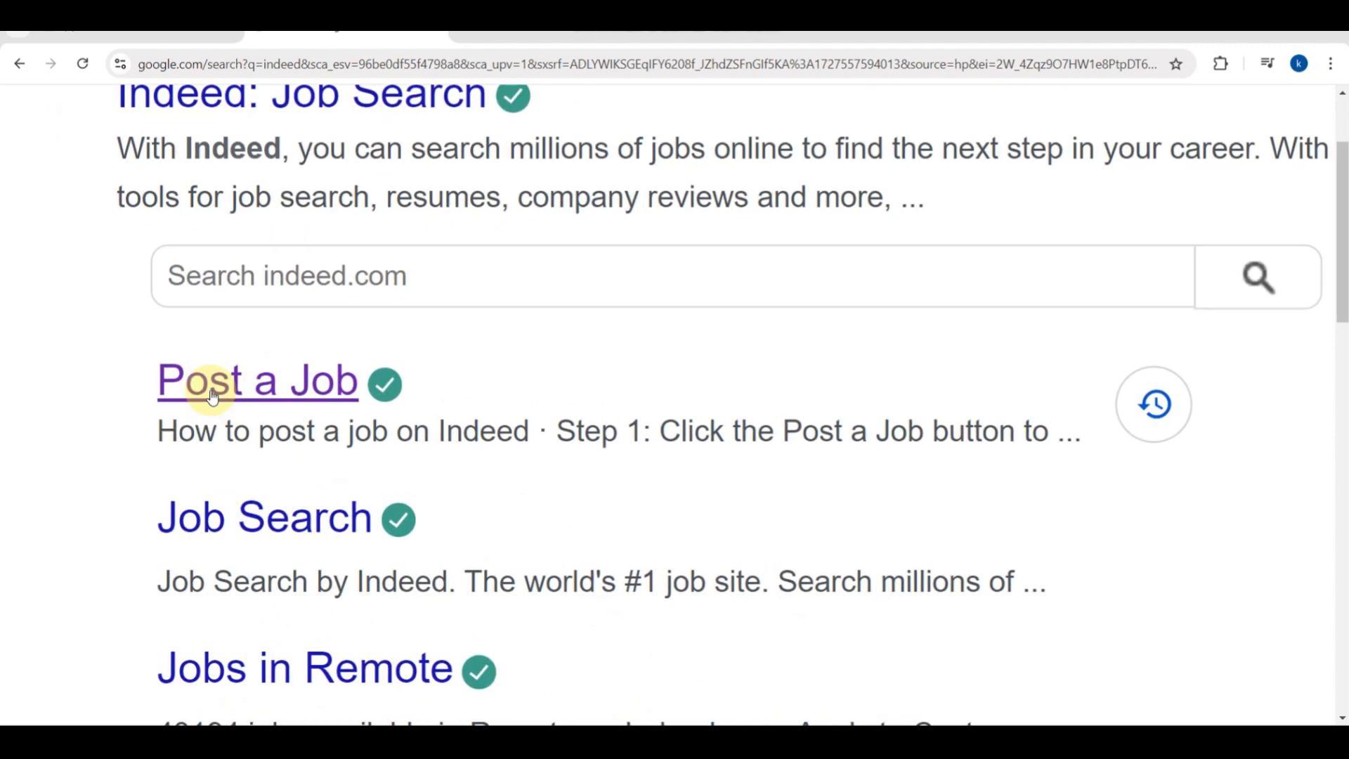
{"action": "left_click", "coordinate": [274, 398]}
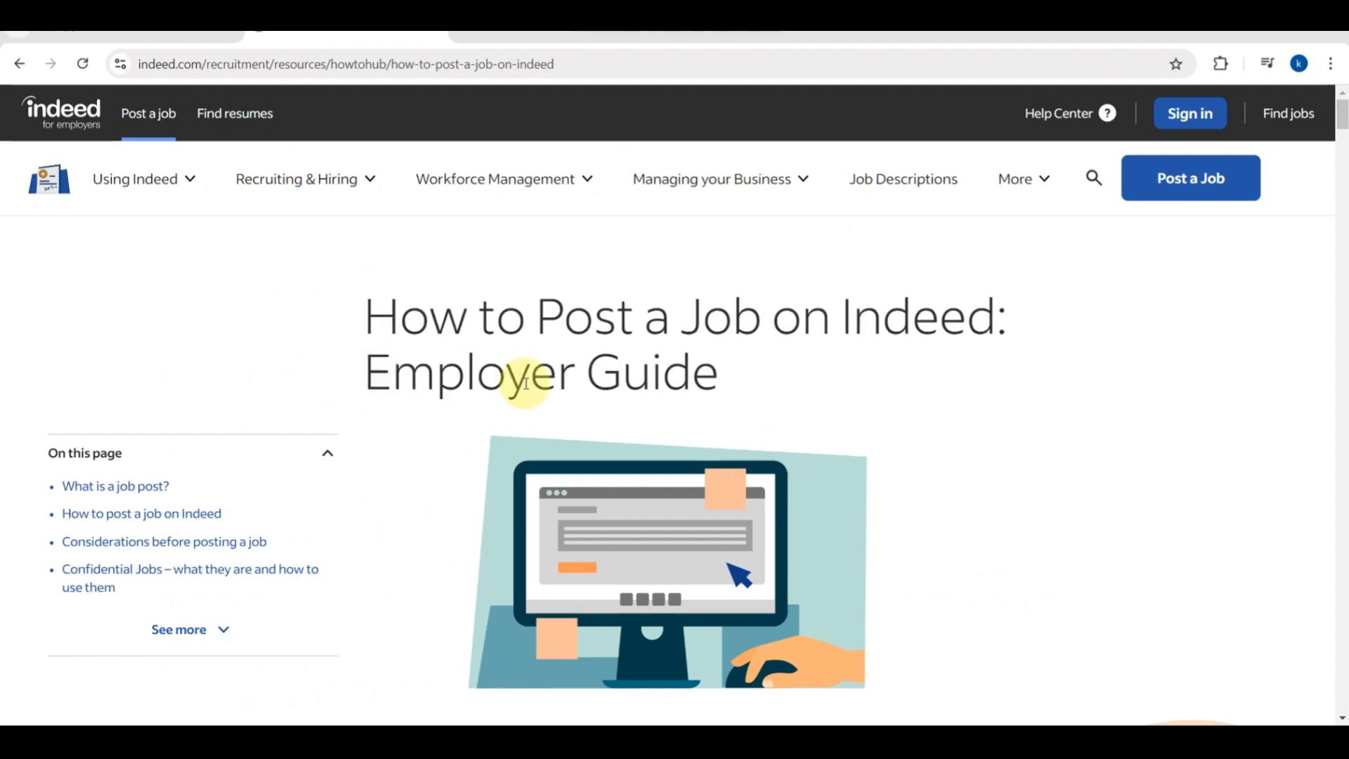
Scroll through the How to Post a Job employer guide down to Step 4.
{"action": "scroll", "coordinate": [621, 404], "scroll_direction": "down", "scroll_amount": 1}
{"action": "scroll", "coordinate": [626, 406], "scroll_direction": "down", "scroll_amount": 3}
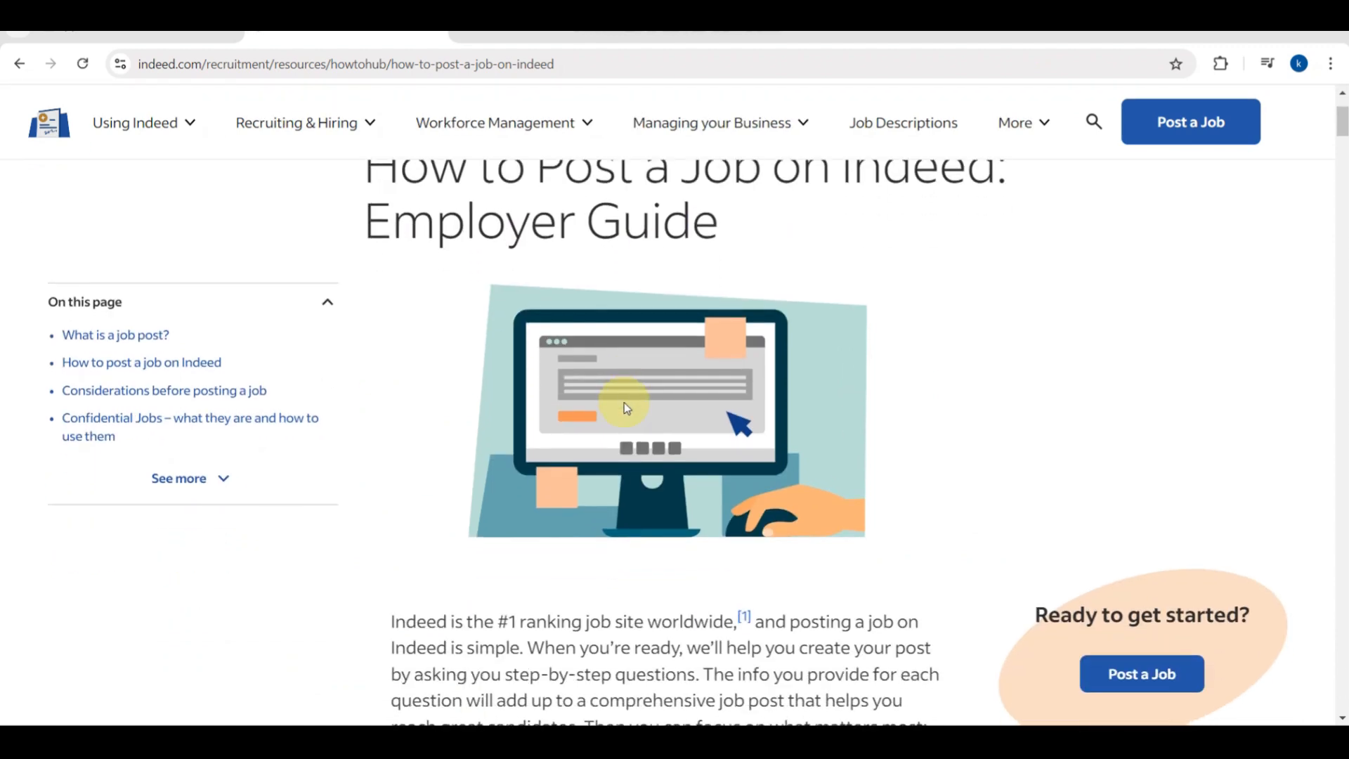
{"action": "scroll", "coordinate": [584, 491], "scroll_direction": "down", "scroll_amount": 4}
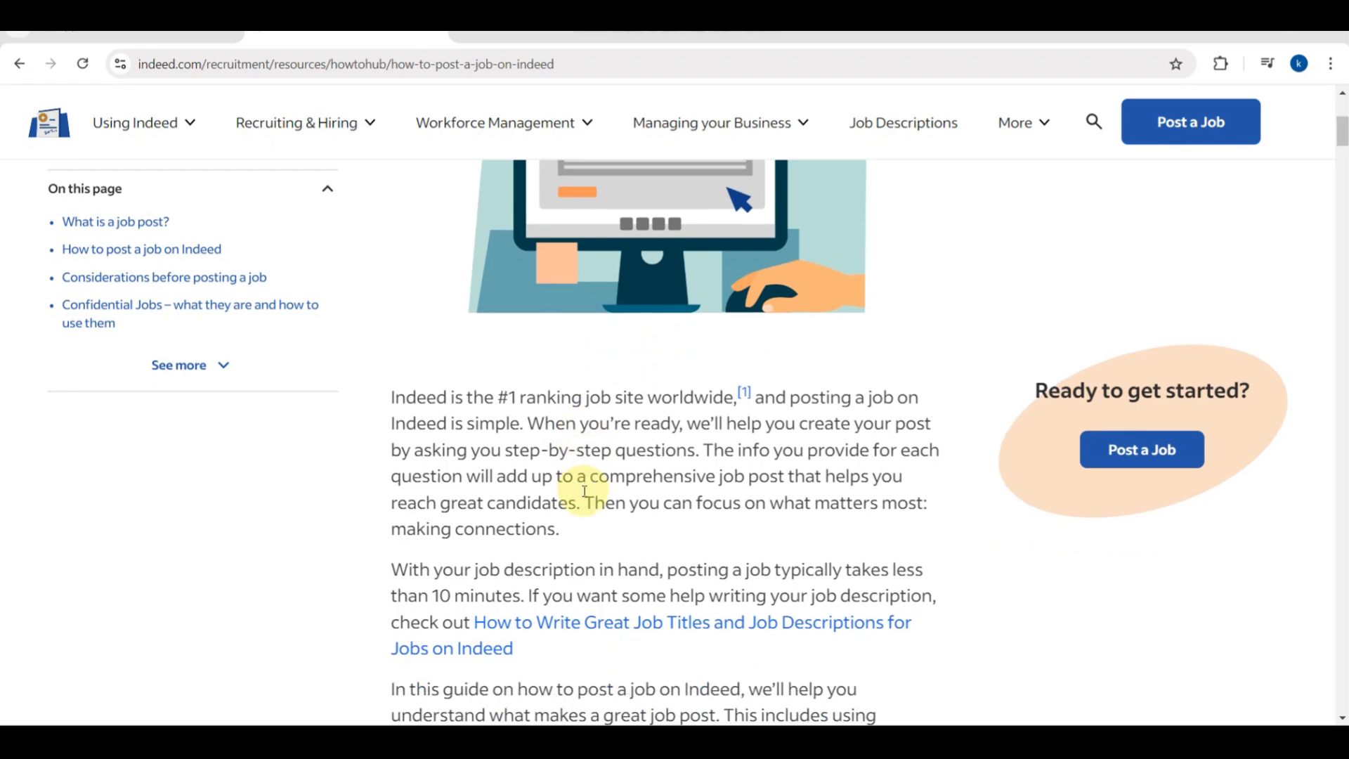
{"action": "scroll", "coordinate": [584, 491], "scroll_direction": "down", "scroll_amount": 5}
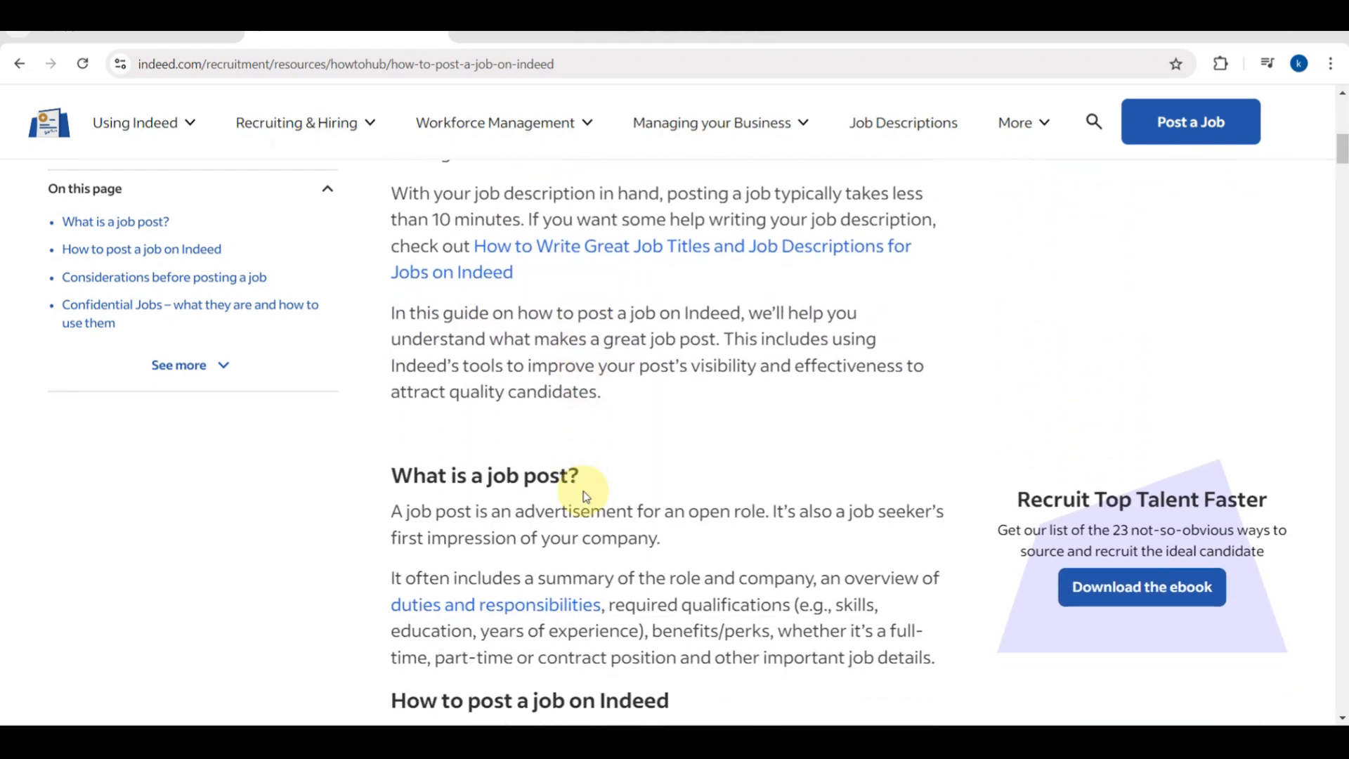
{"action": "scroll", "coordinate": [587, 497], "scroll_direction": "down", "scroll_amount": 7}
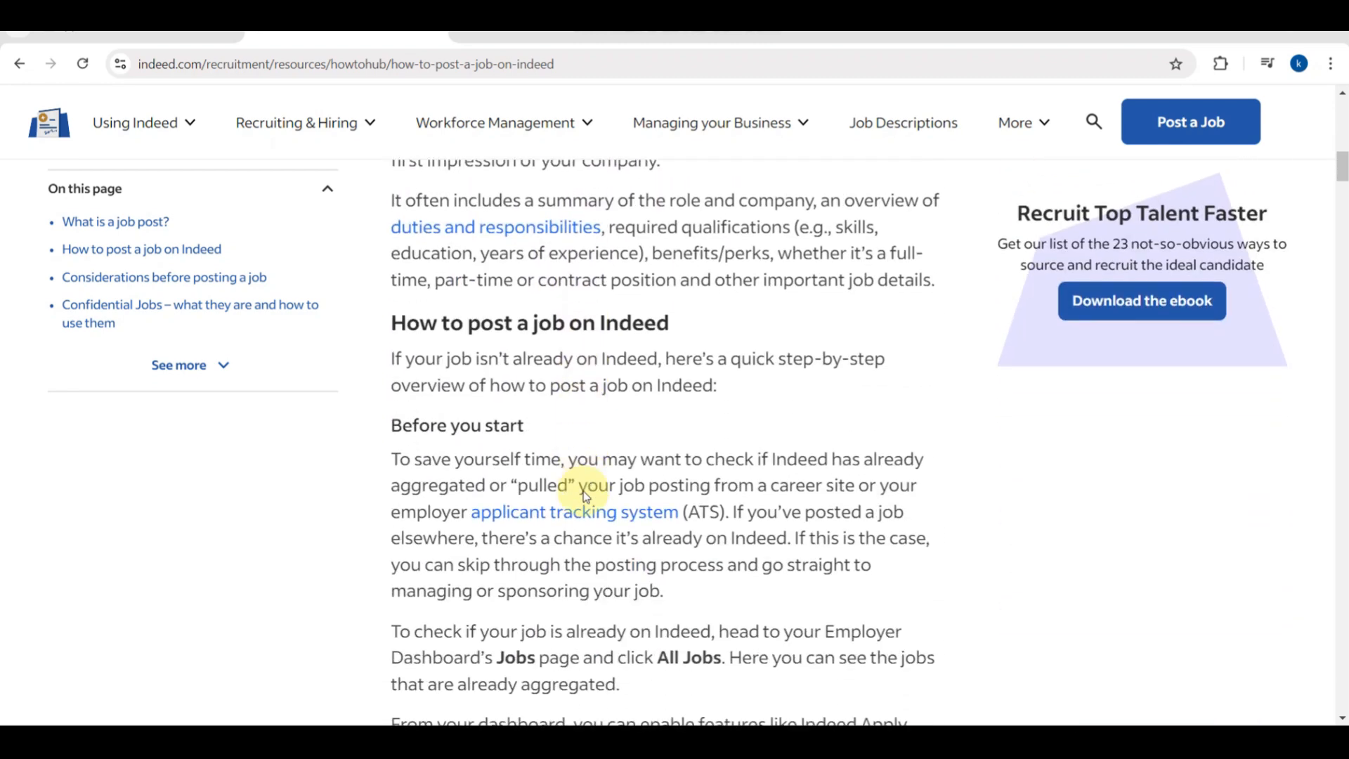
{"action": "scroll", "coordinate": [583, 491], "scroll_direction": "down", "scroll_amount": 5}
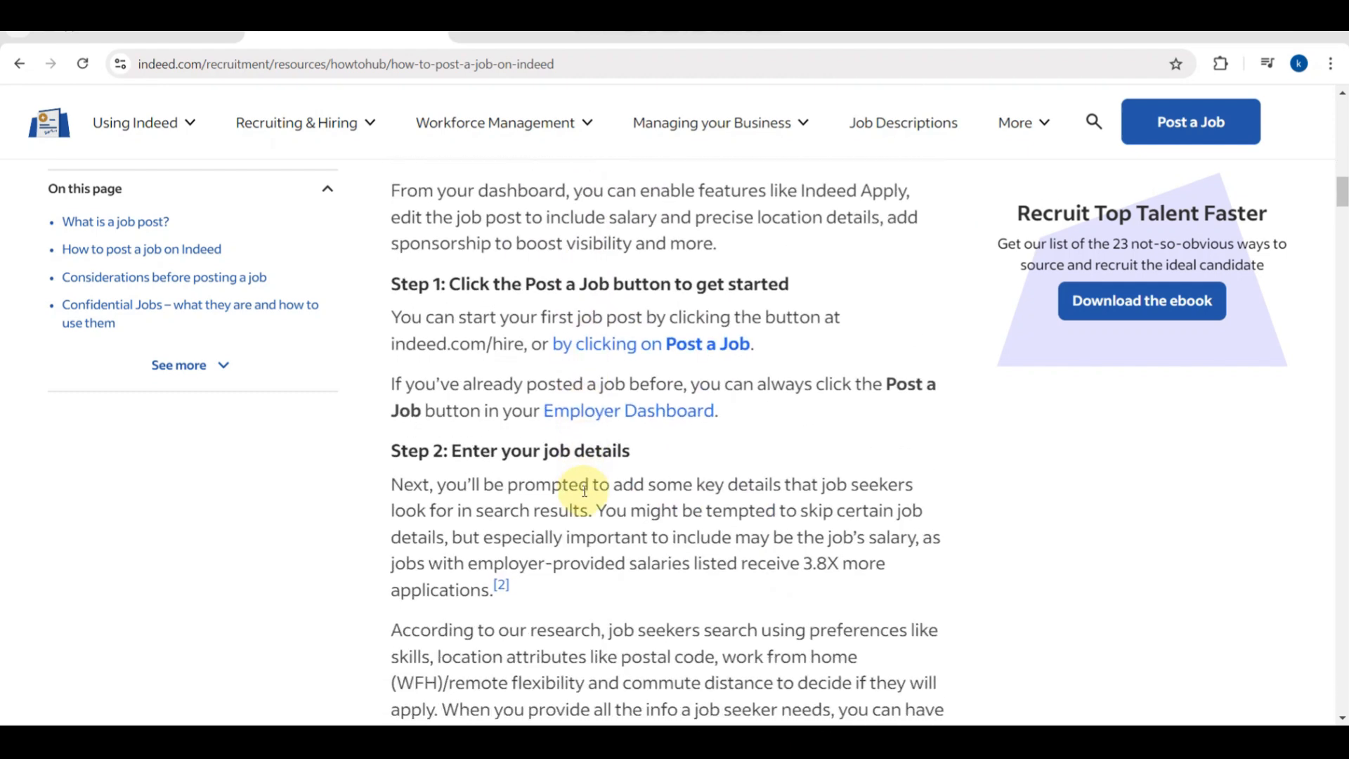
{"action": "scroll", "coordinate": [586, 497], "scroll_direction": "down", "scroll_amount": 6}
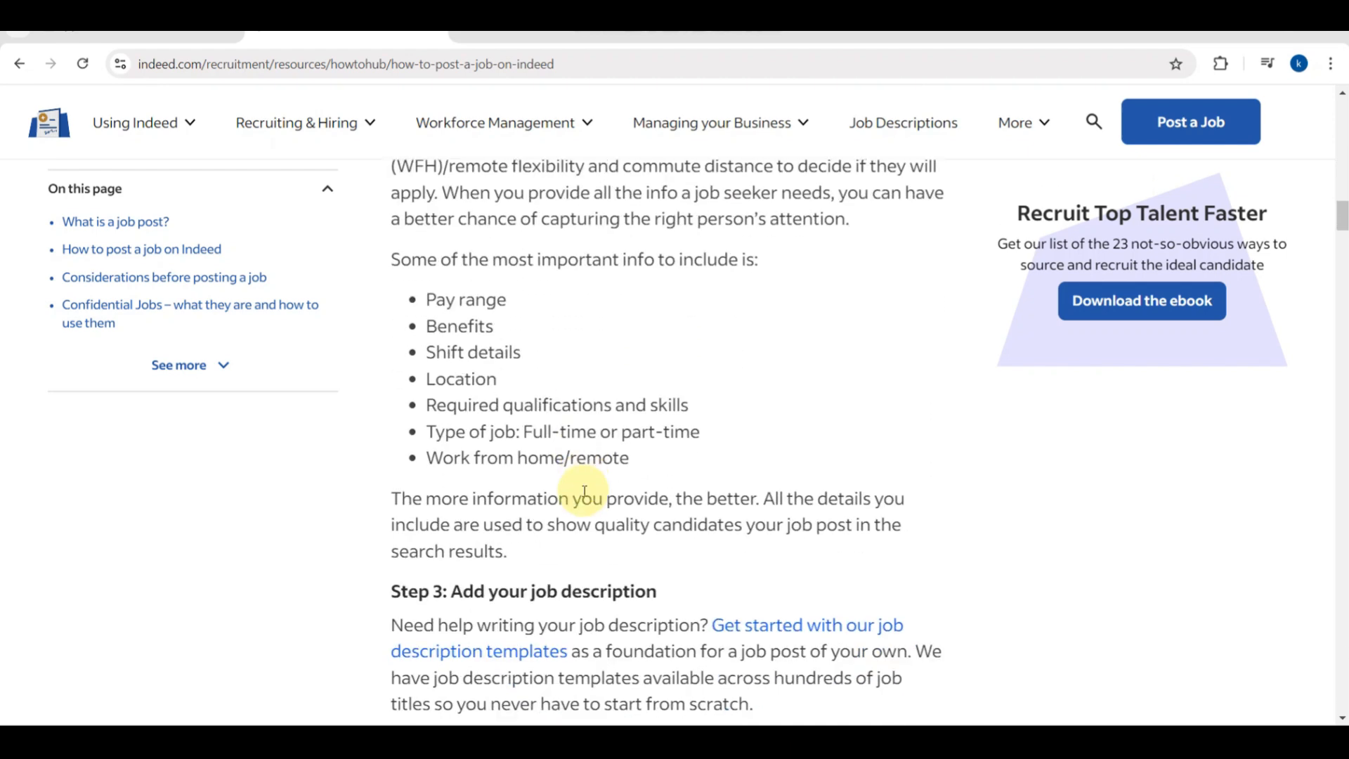
{"action": "scroll", "coordinate": [584, 491], "scroll_direction": "down", "scroll_amount": 2}
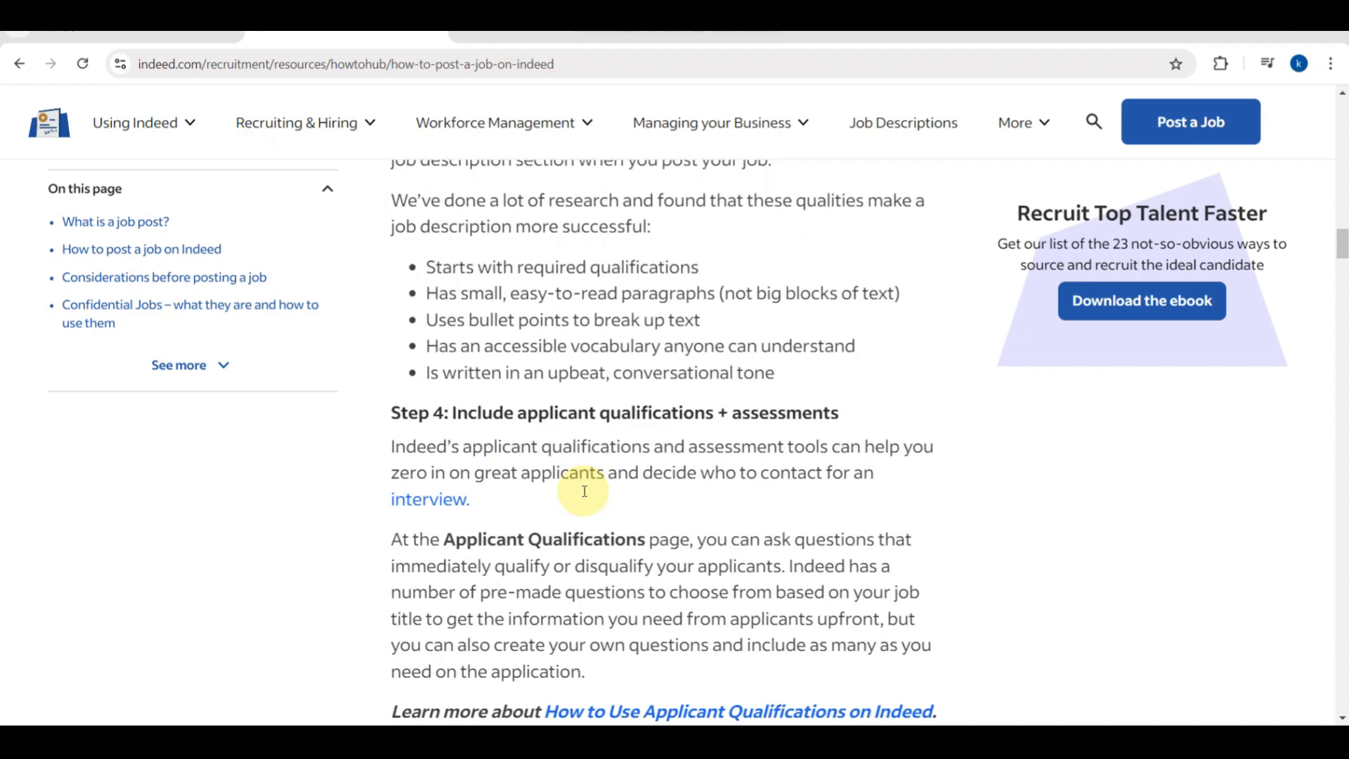
Start a new job post, sign in with Google, and choose the account type.
{"action": "left_click", "coordinate": [1182, 126]}
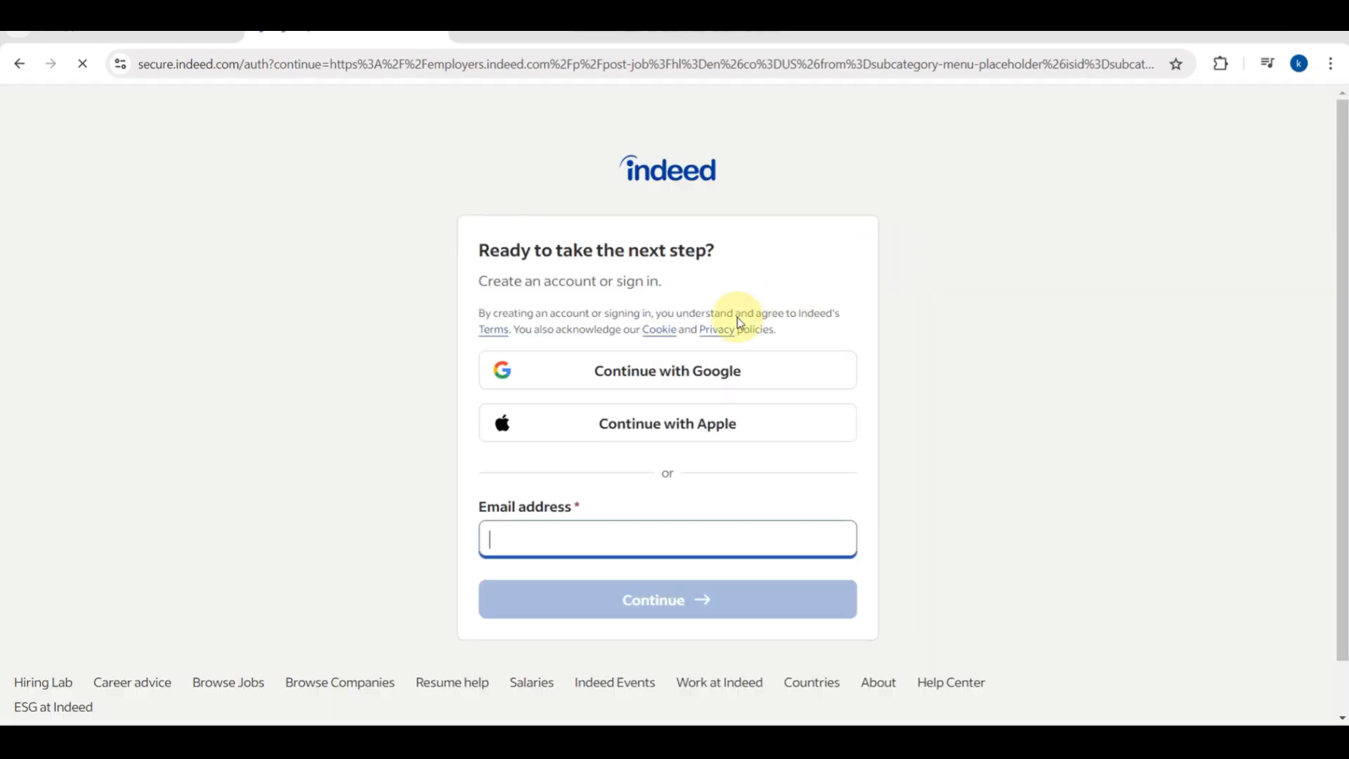
{"action": "left_click", "coordinate": [686, 373]}
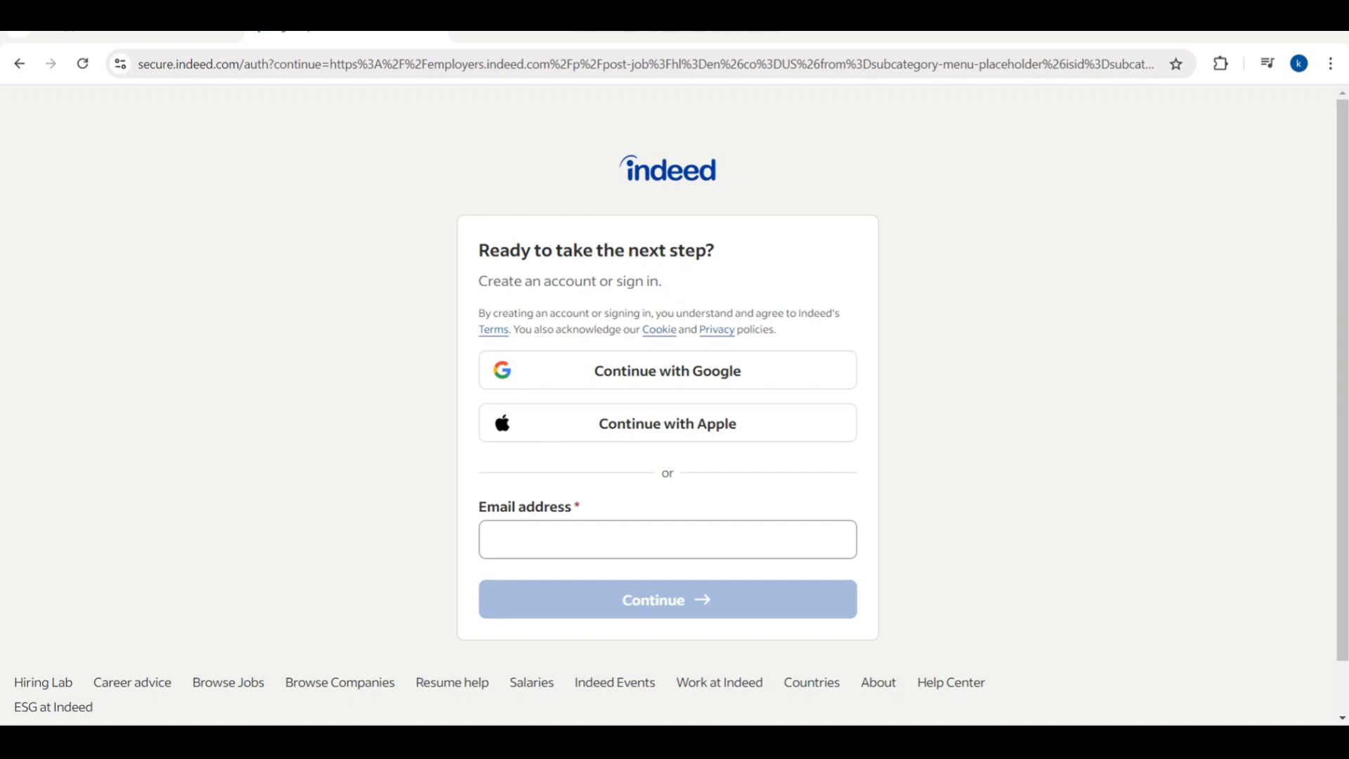
{"action": "left_click", "coordinate": [731, 551]}
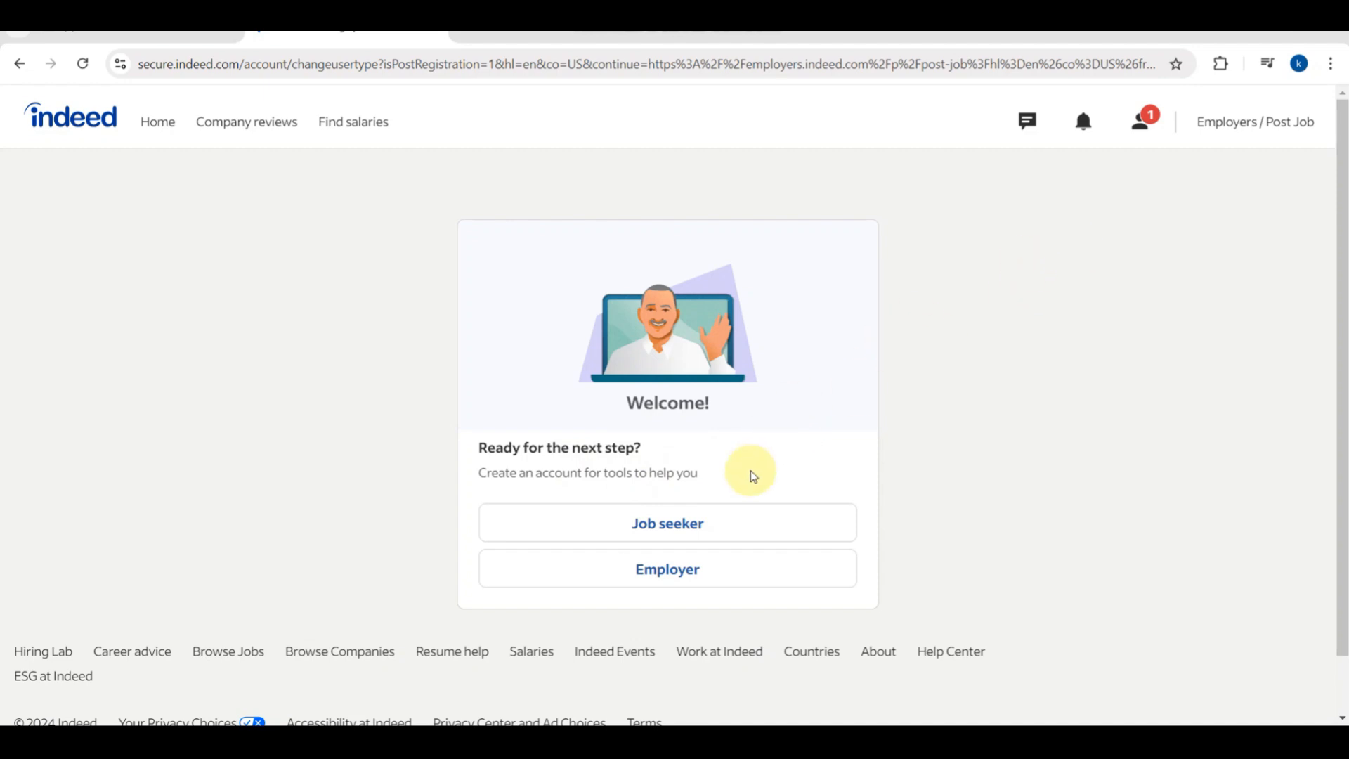
{"action": "left_click", "coordinate": [735, 520]}
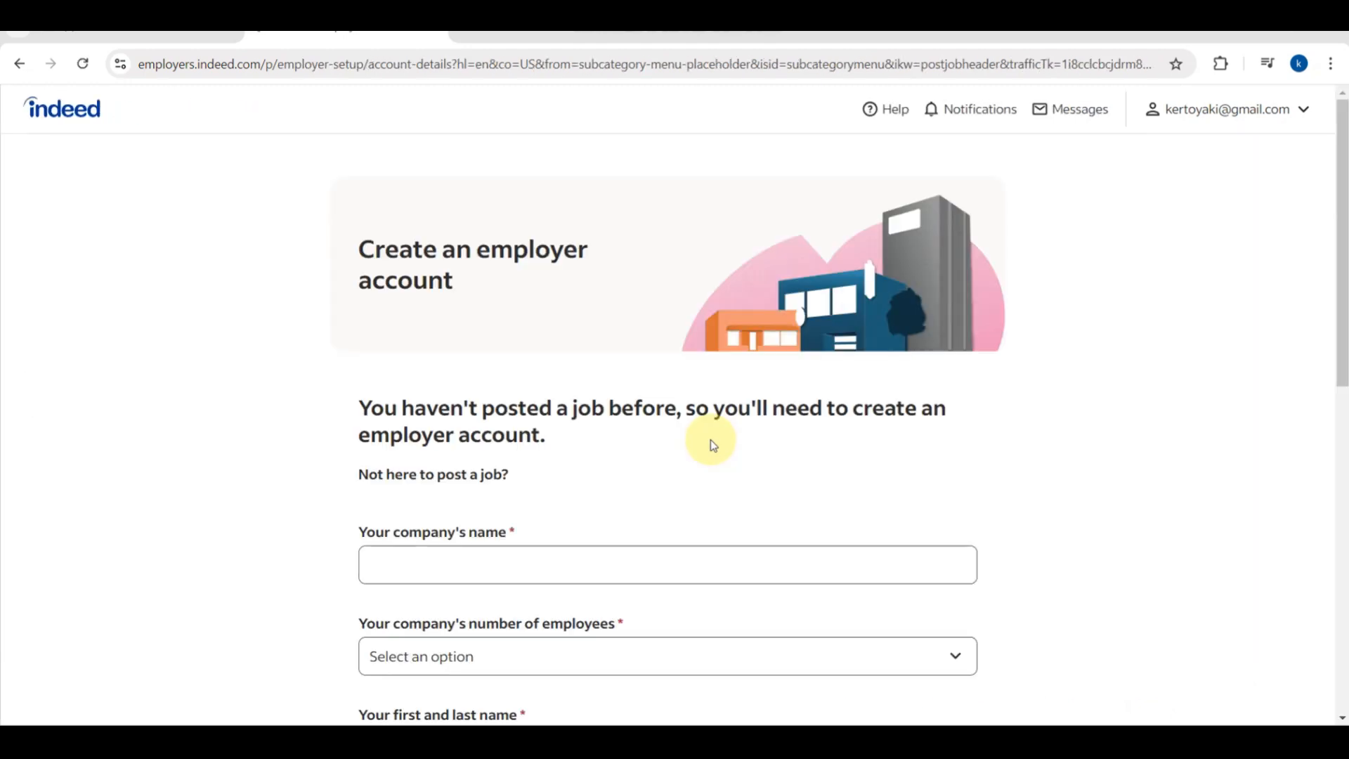
Set the company name to iVideo Technologies and company size to 1 to 49.
{"action": "scroll", "coordinate": [605, 504], "scroll_direction": "down", "scroll_amount": 2}
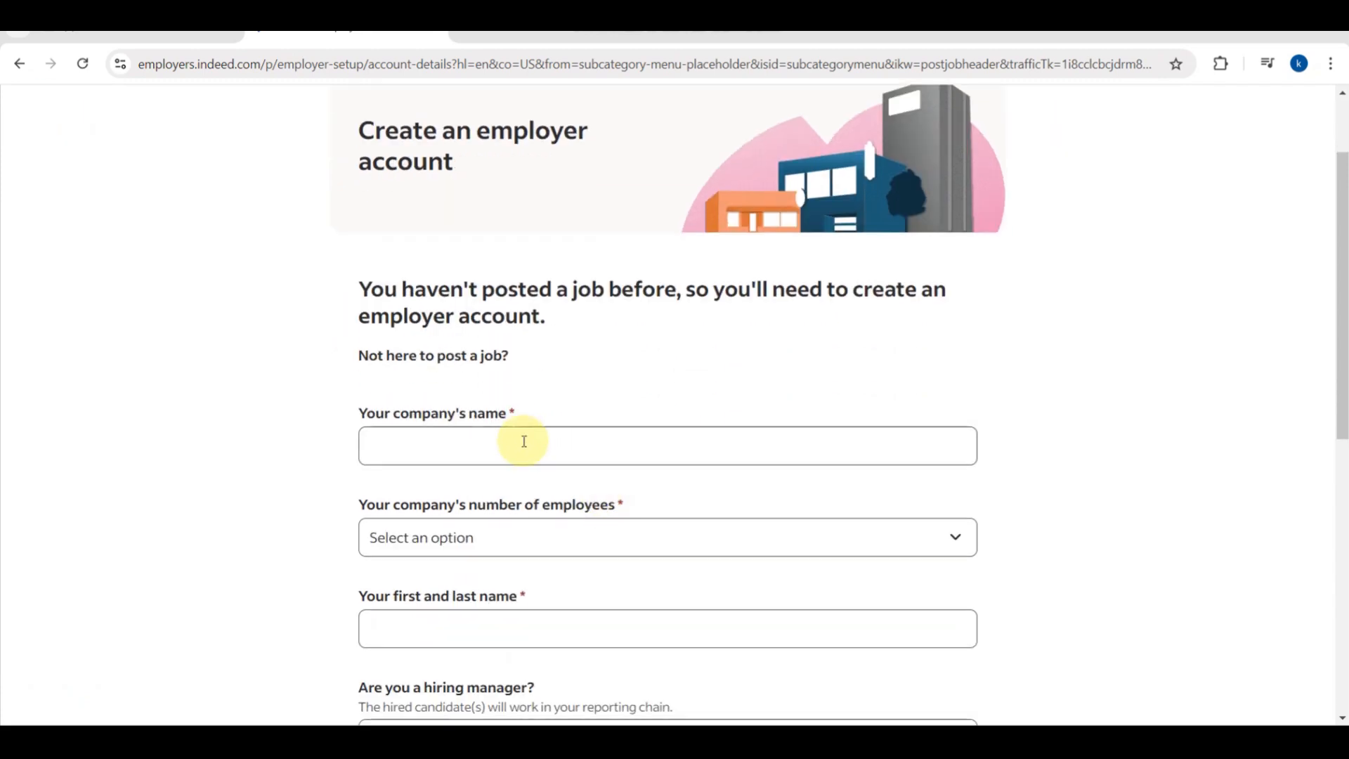
{"action": "left_click", "coordinate": [515, 455]}
{"action": "type", "text": "kai"}
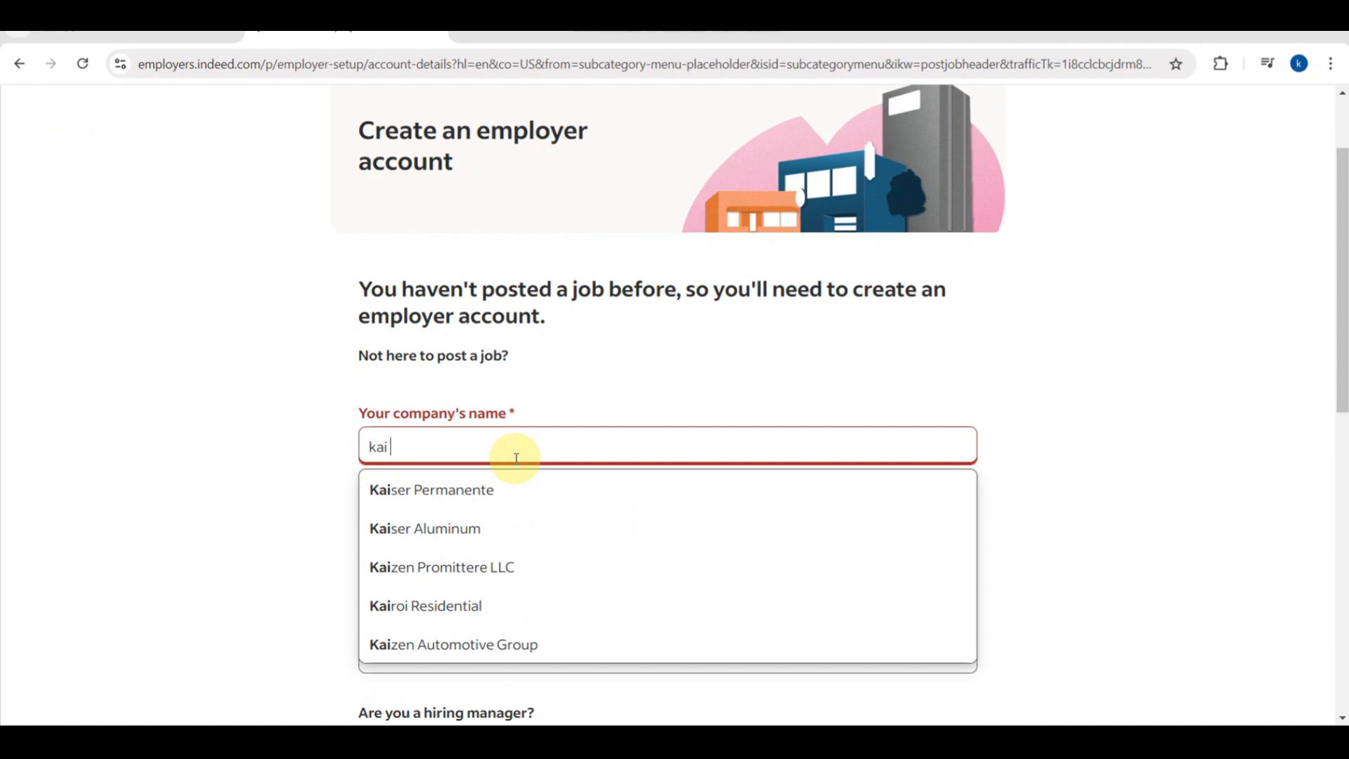
{"action": "type", "text": " vid"}
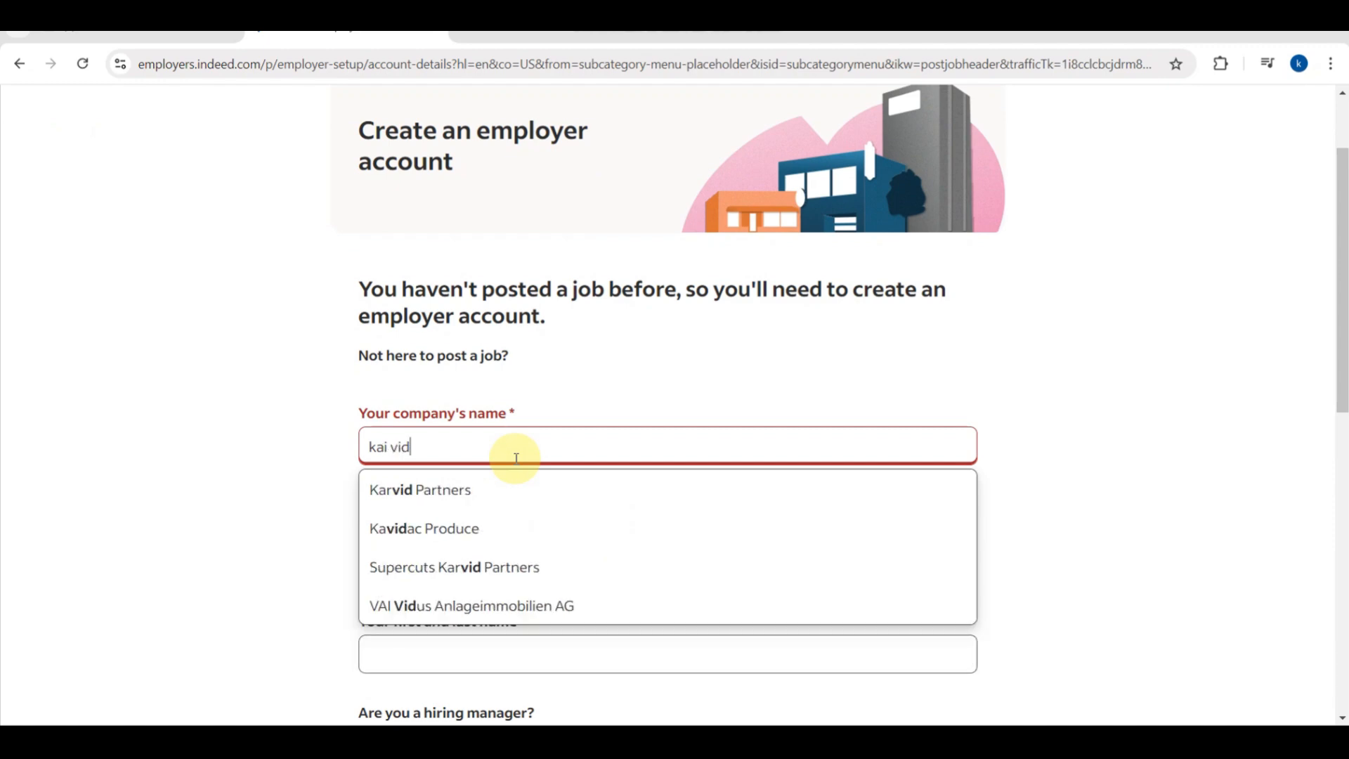
{"action": "type", "text": "eo"}
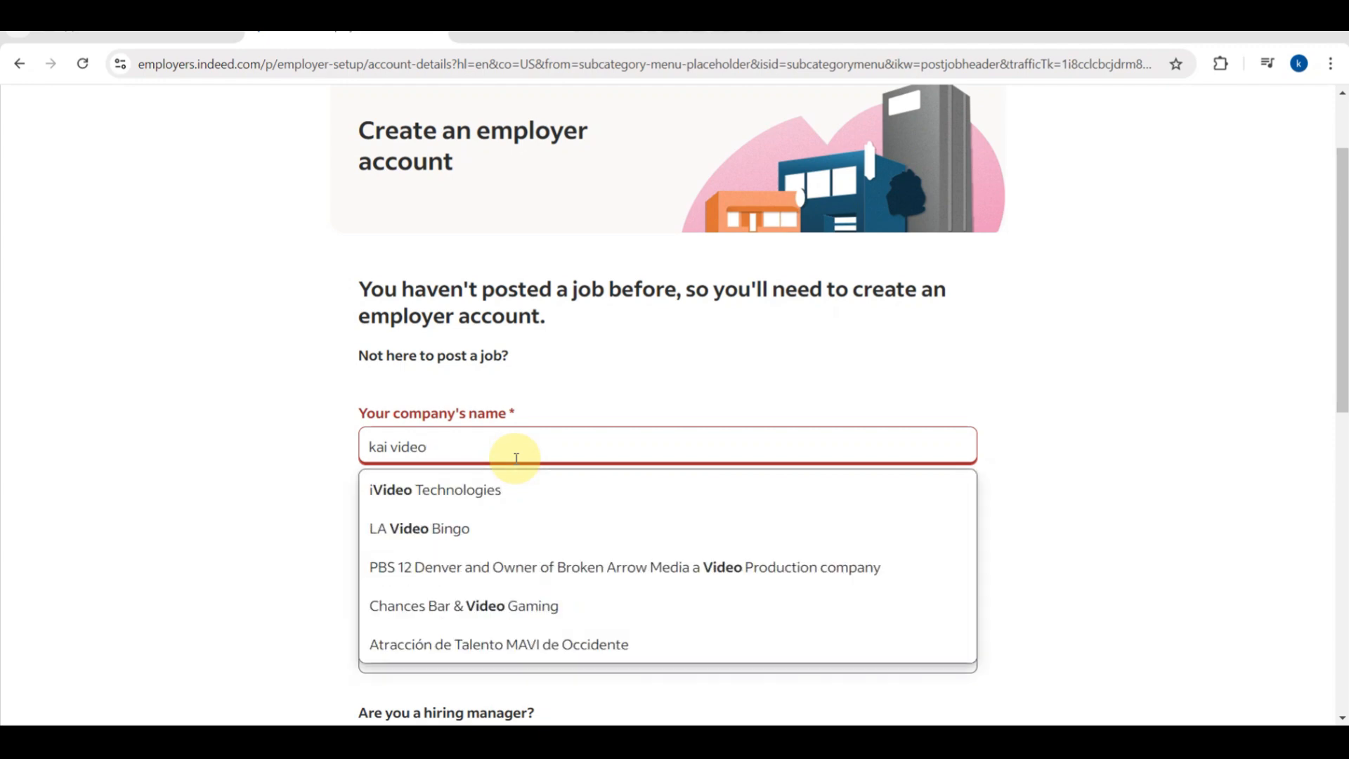
{"action": "left_click", "coordinate": [461, 501]}
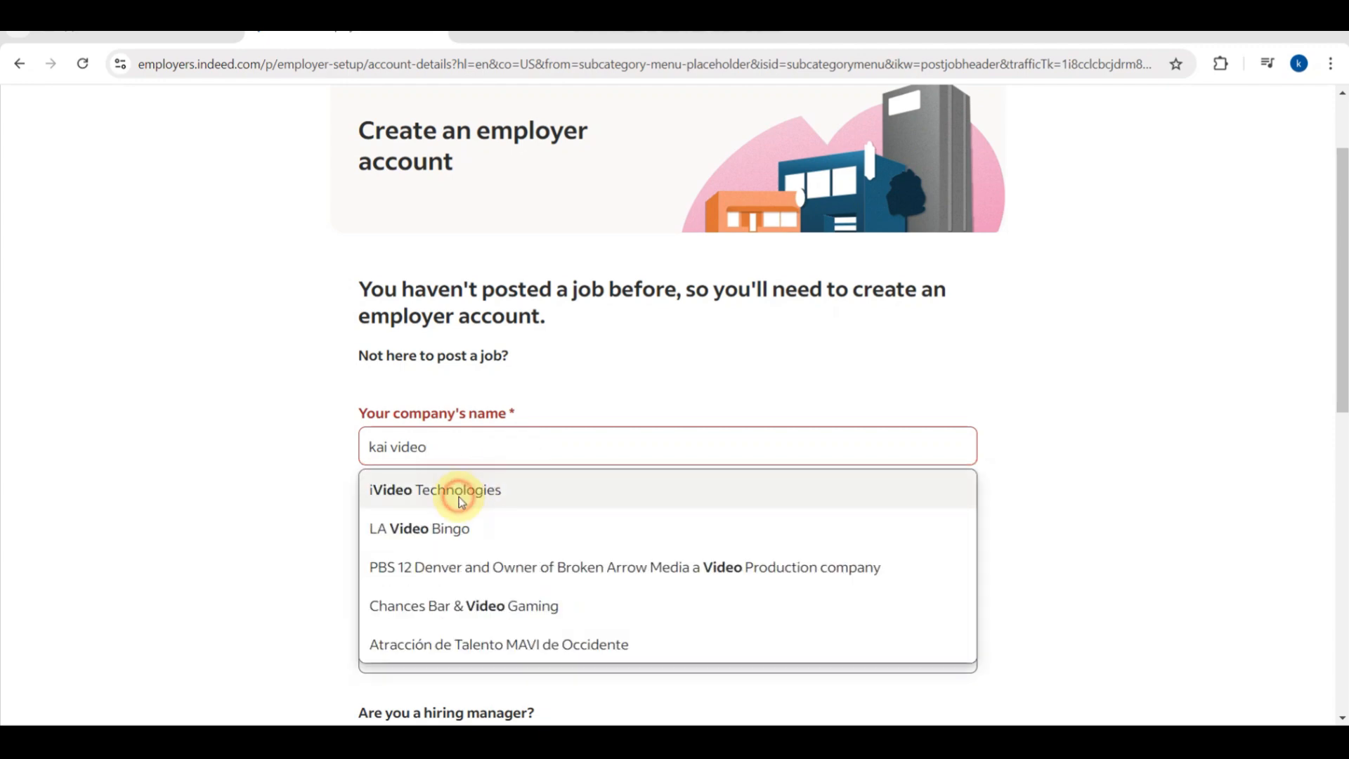
{"action": "scroll", "coordinate": [652, 487], "scroll_direction": "down", "scroll_amount": 2}
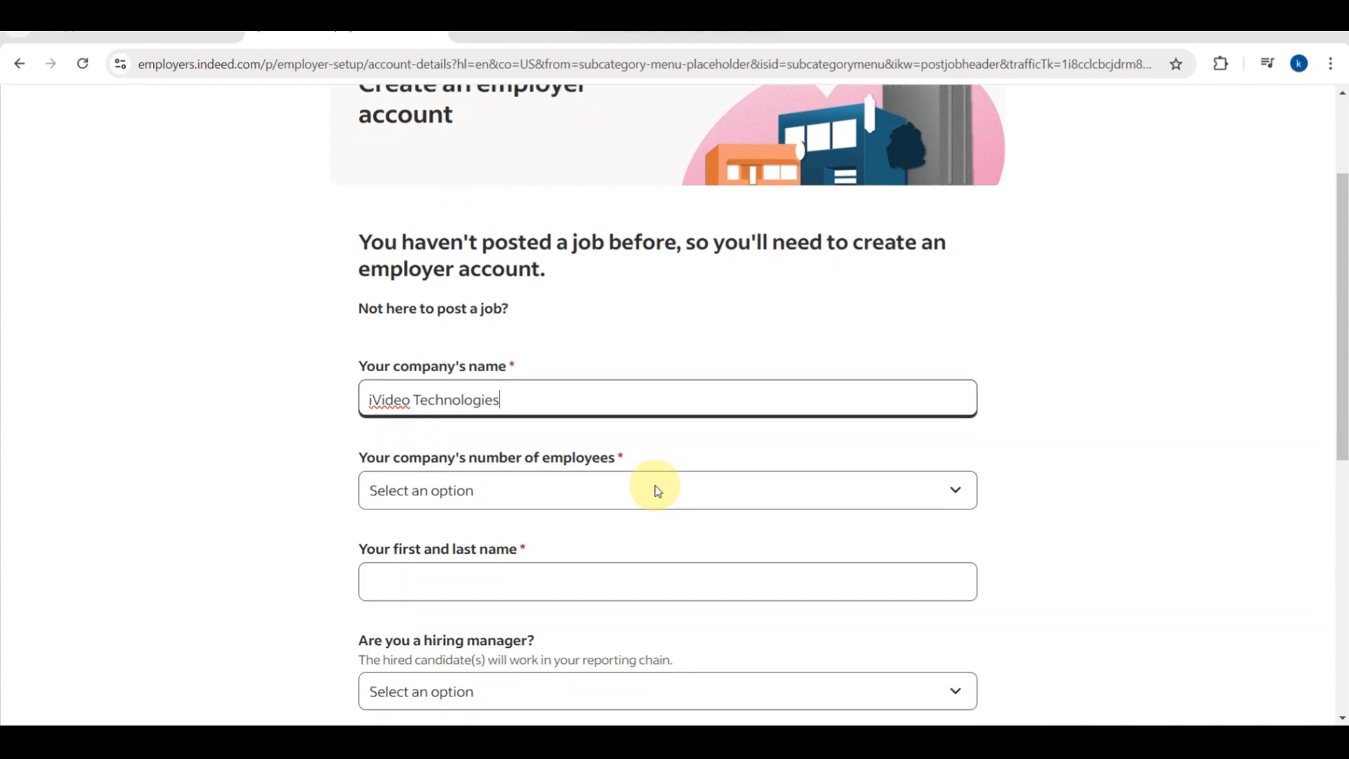
{"action": "left_click", "coordinate": [629, 430]}
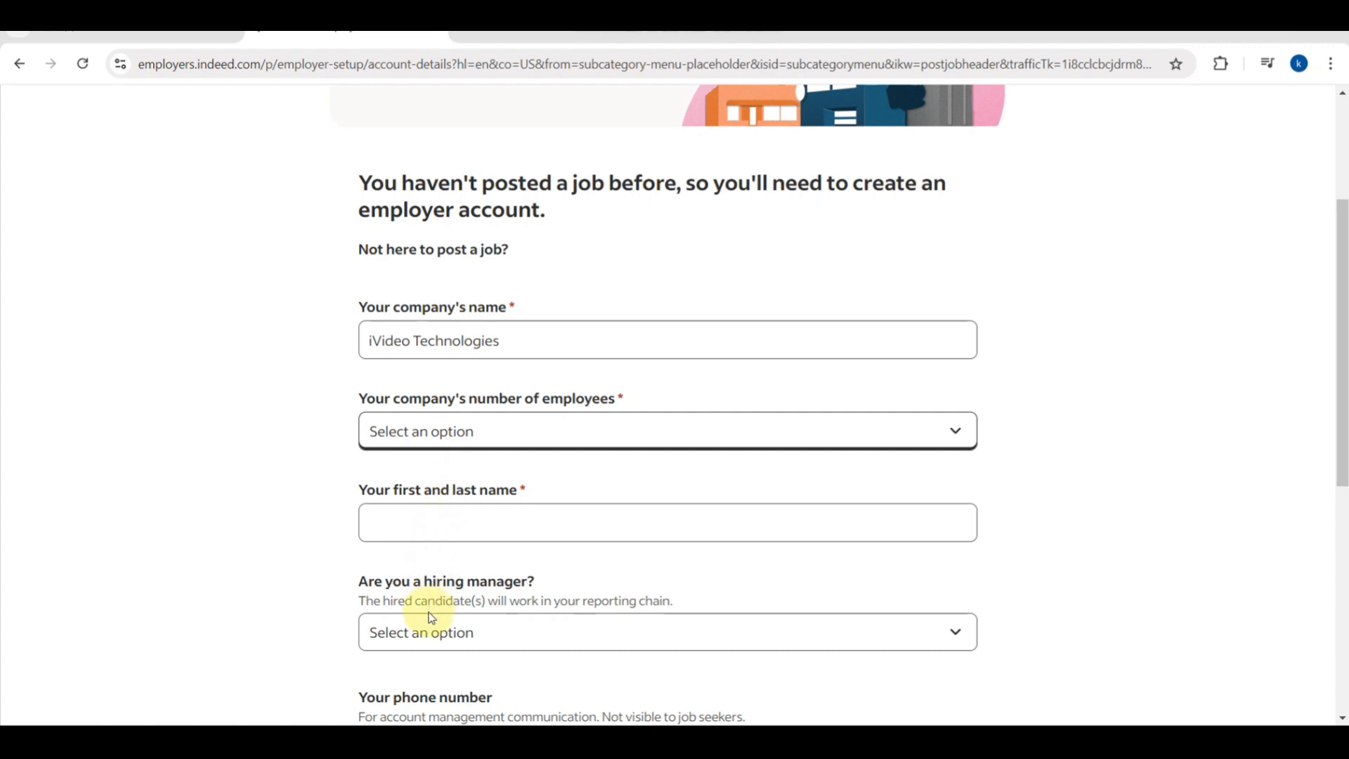
{"action": "left_click", "coordinate": [427, 490]}
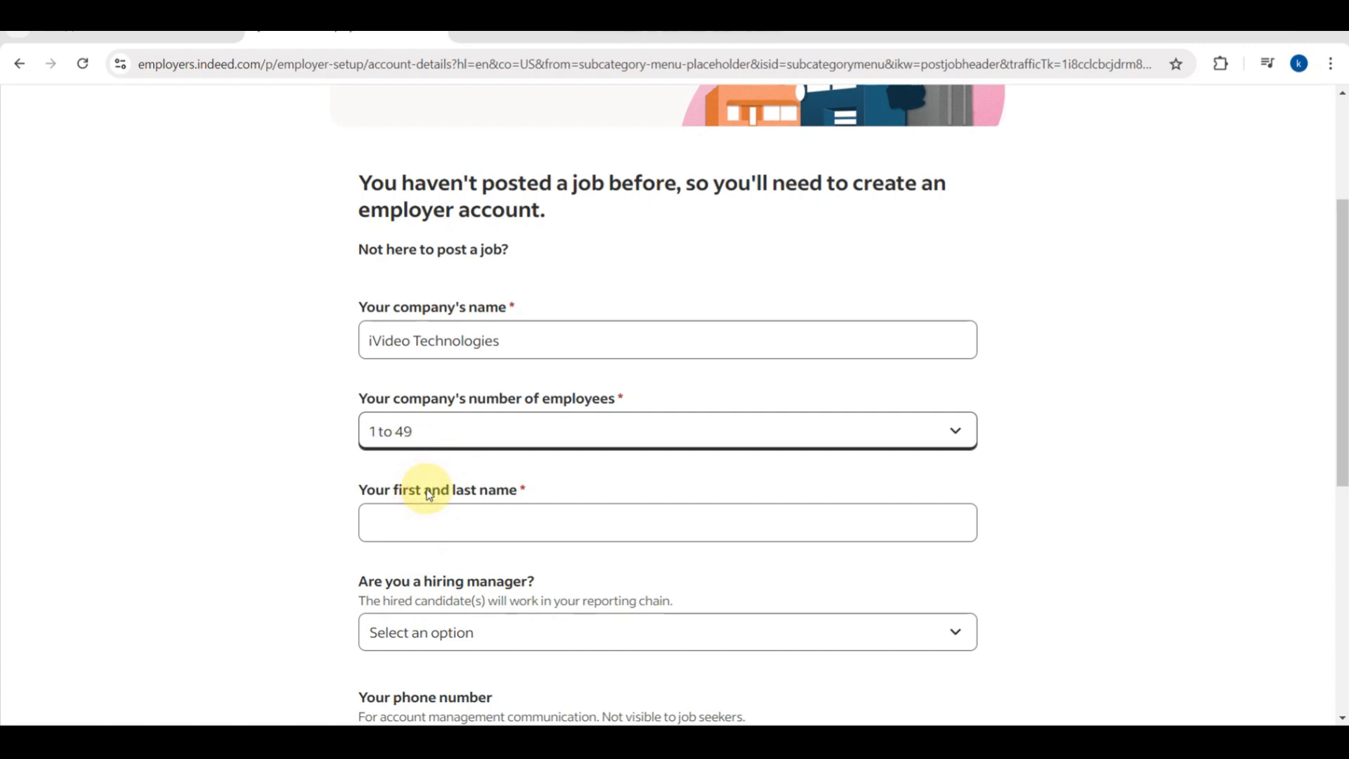
Fill in your full name and answer Yes to being a hiring manager.
{"action": "left_click", "coordinate": [462, 519]}
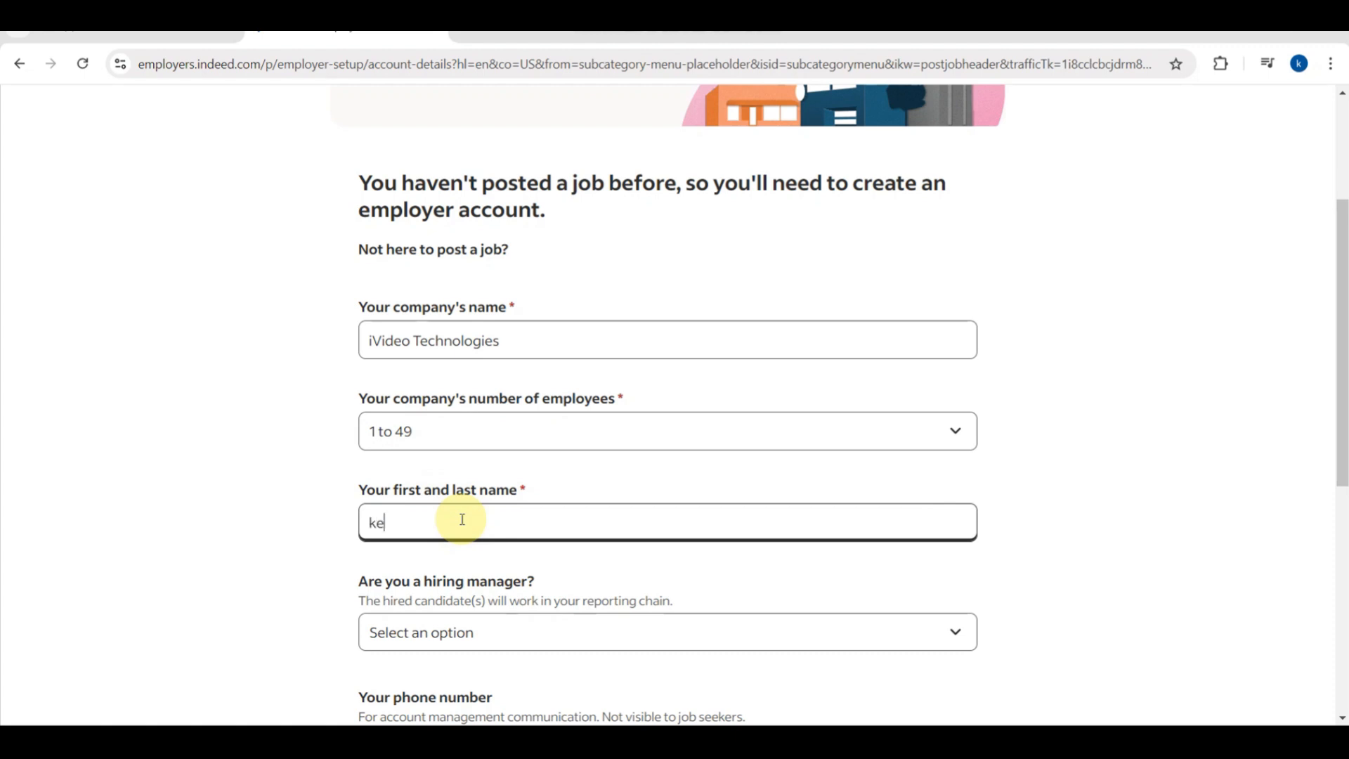
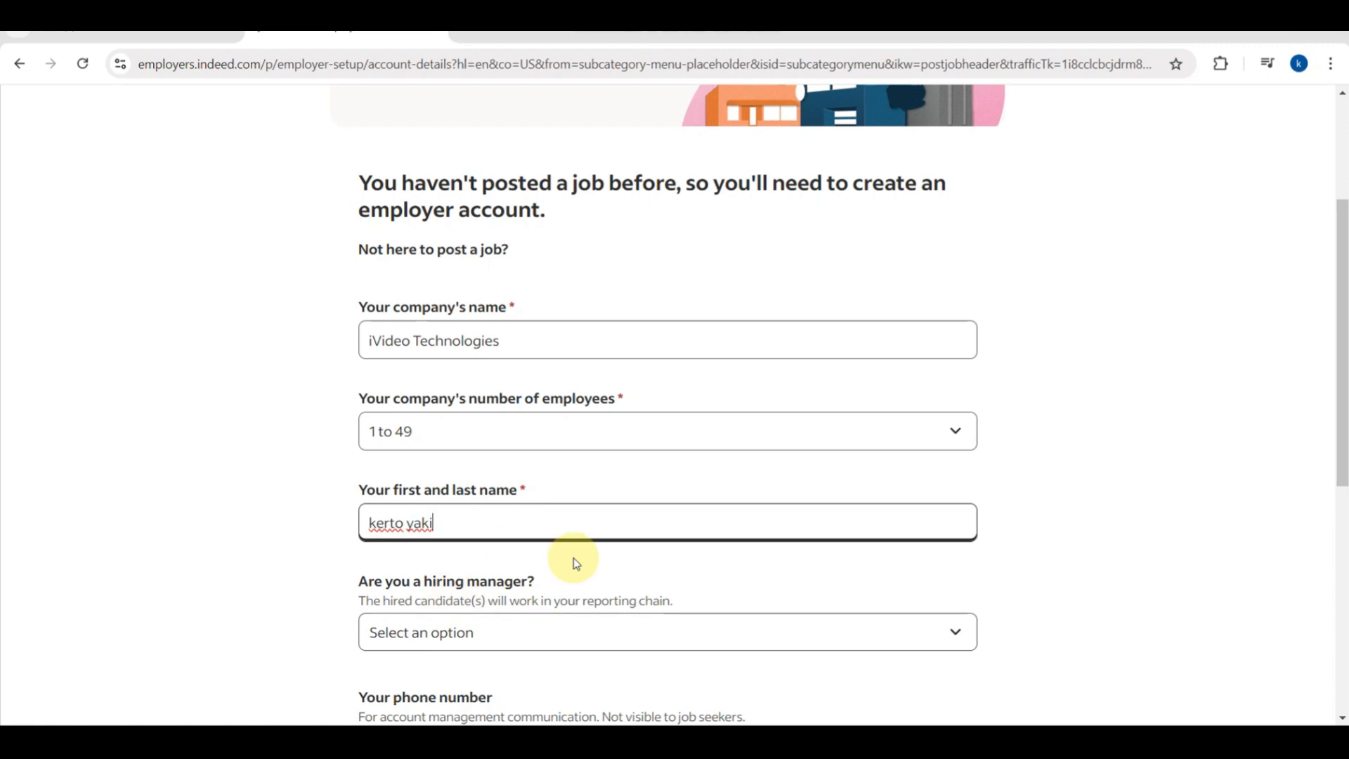
{"action": "scroll", "coordinate": [574, 557], "scroll_direction": "down", "scroll_amount": 2}
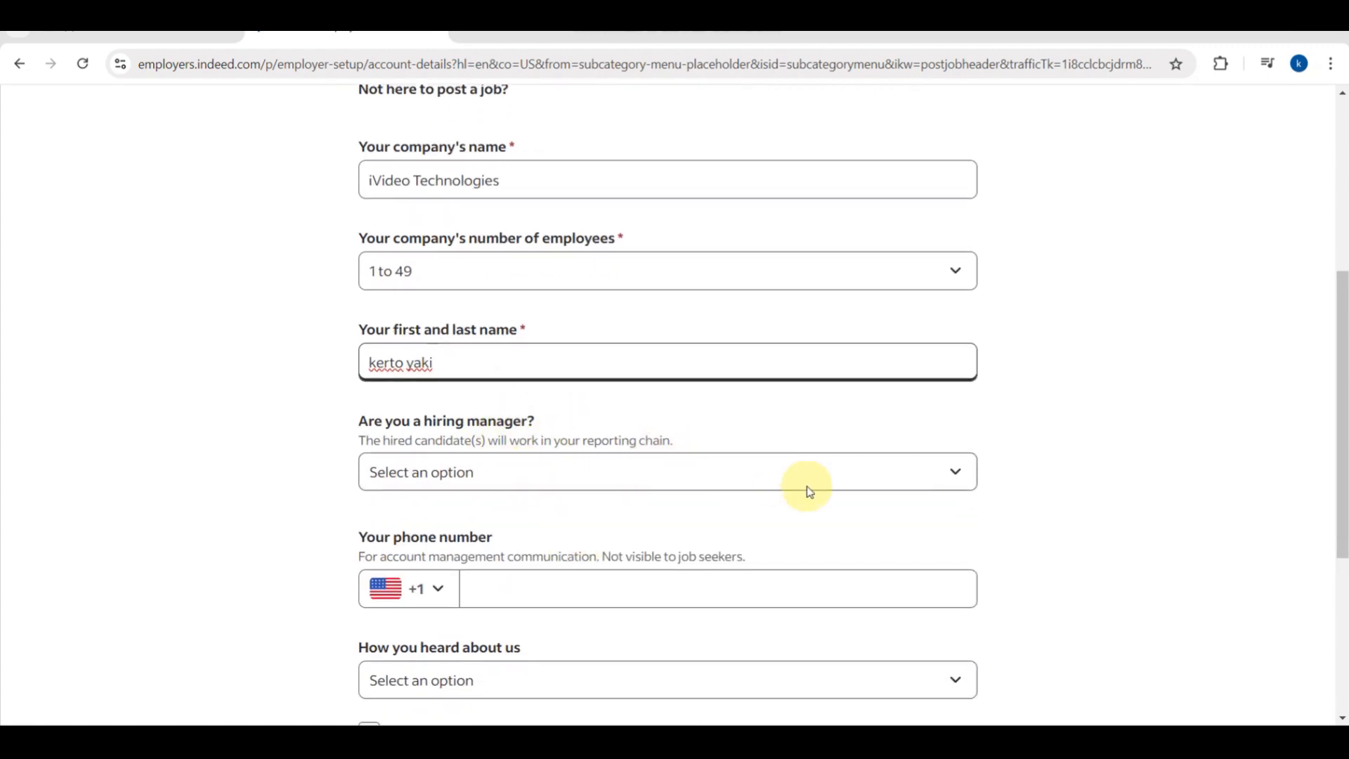
{"action": "left_click", "coordinate": [955, 472]}
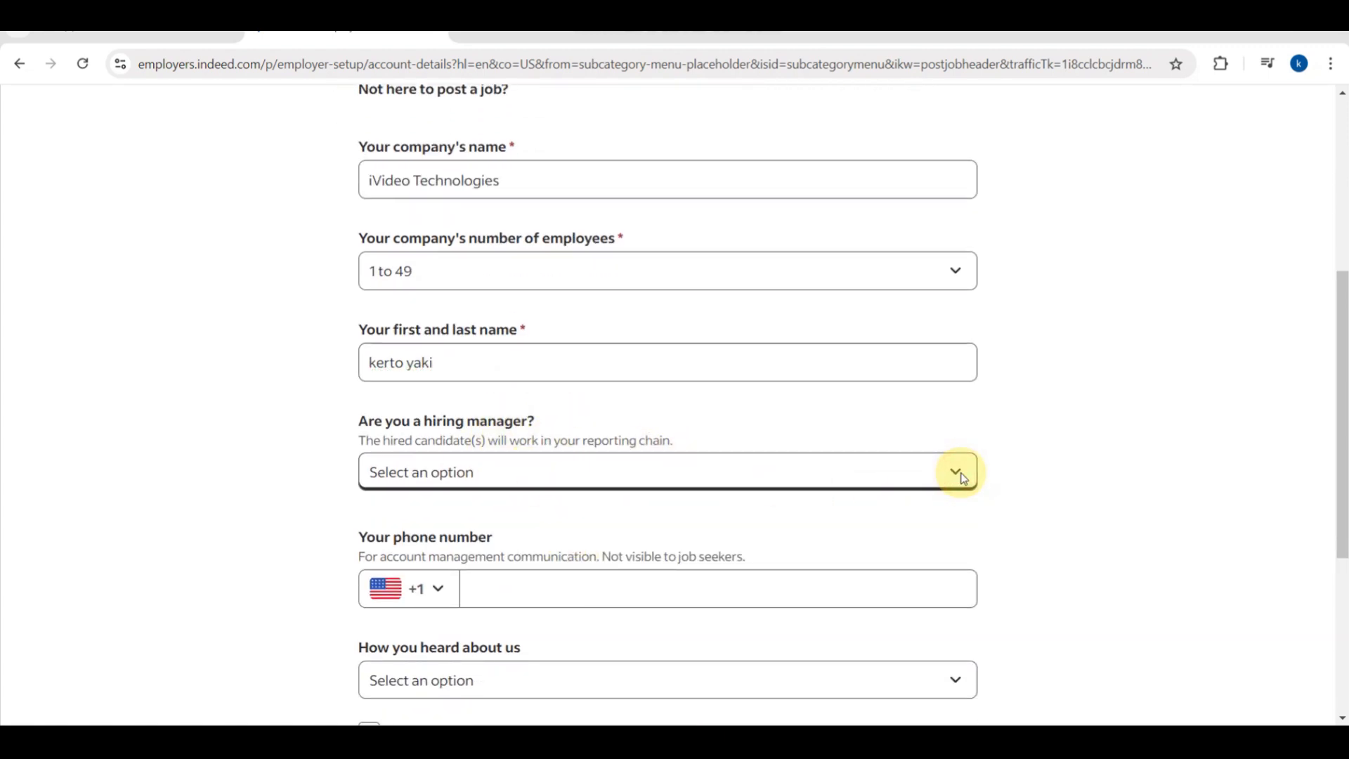
{"action": "left_click", "coordinate": [529, 521]}
{"action": "scroll", "coordinate": [629, 555], "scroll_direction": "down", "scroll_amount": 2}
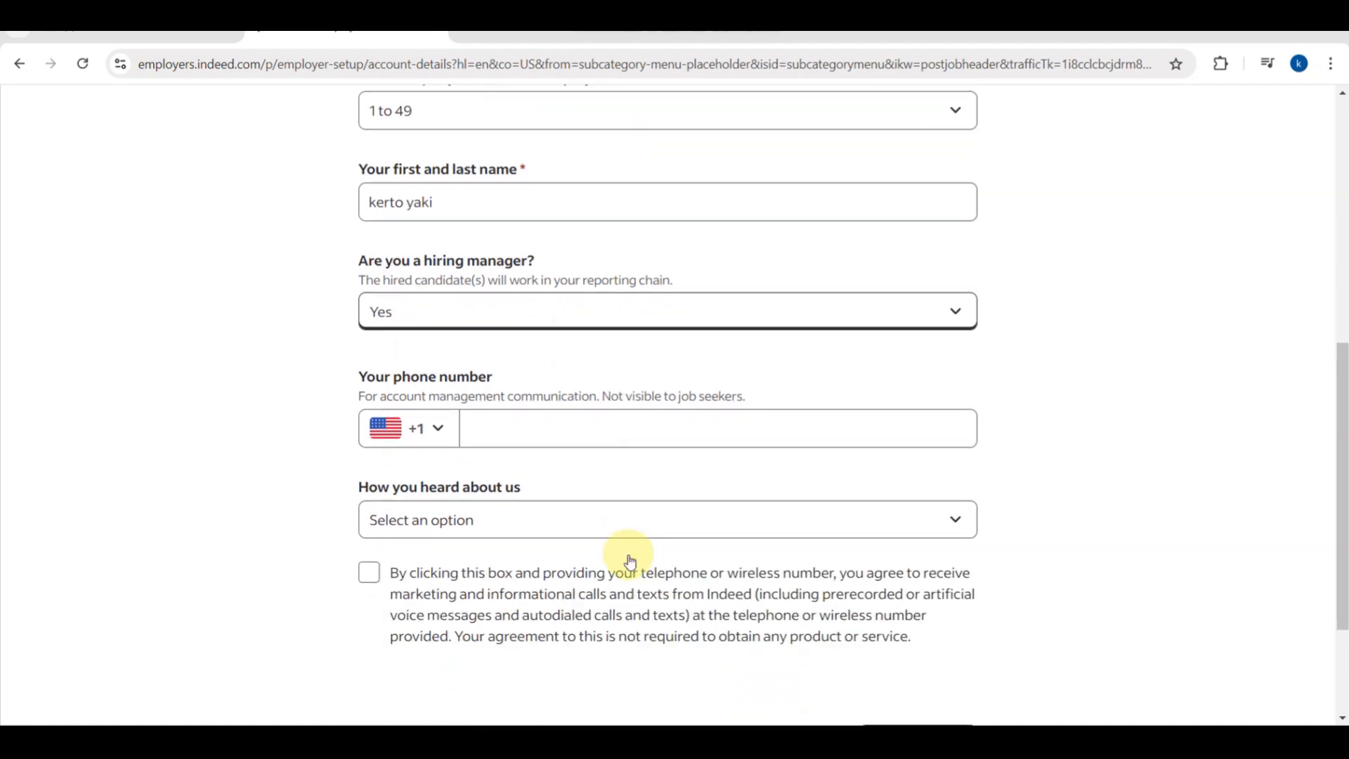
Enter the phone number with the Philippines +63 country code.
{"action": "left_click", "coordinate": [433, 428]}
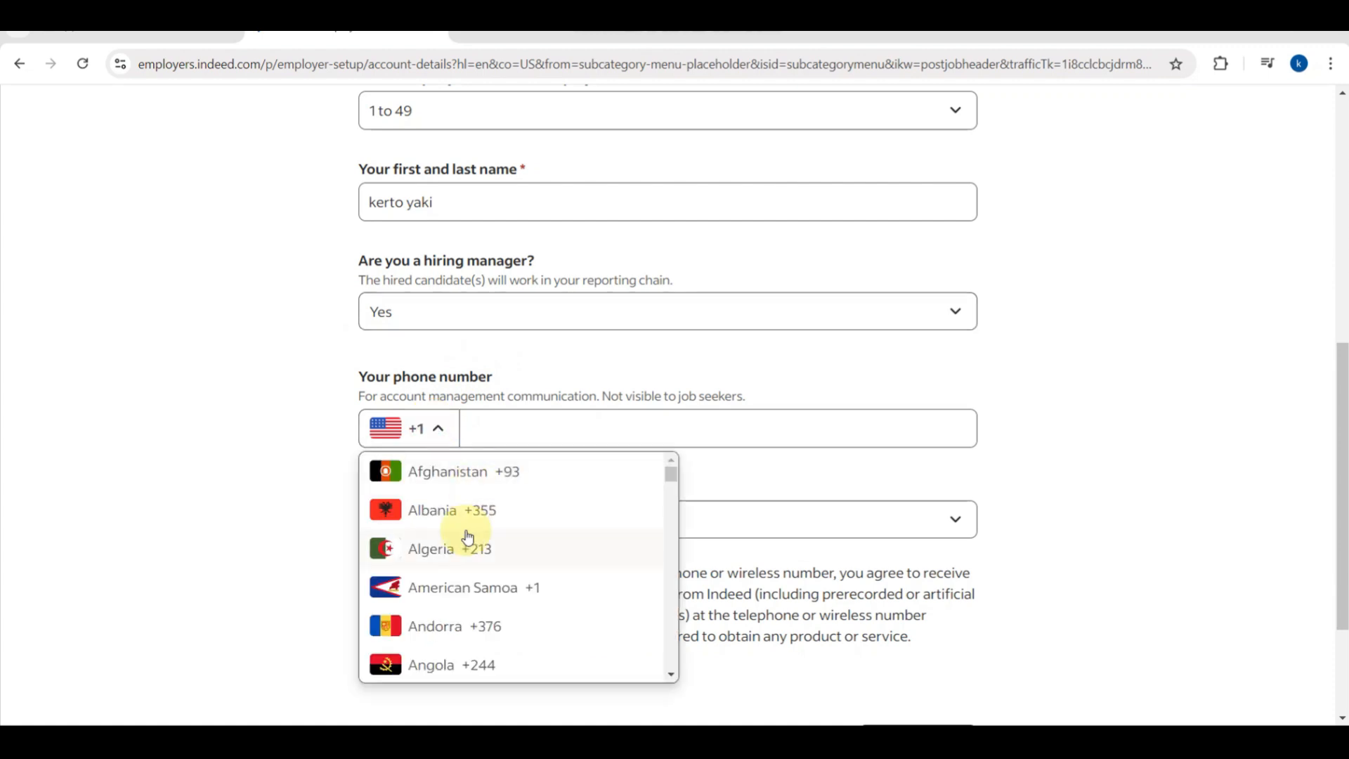
{"action": "type", "text": "ph"}
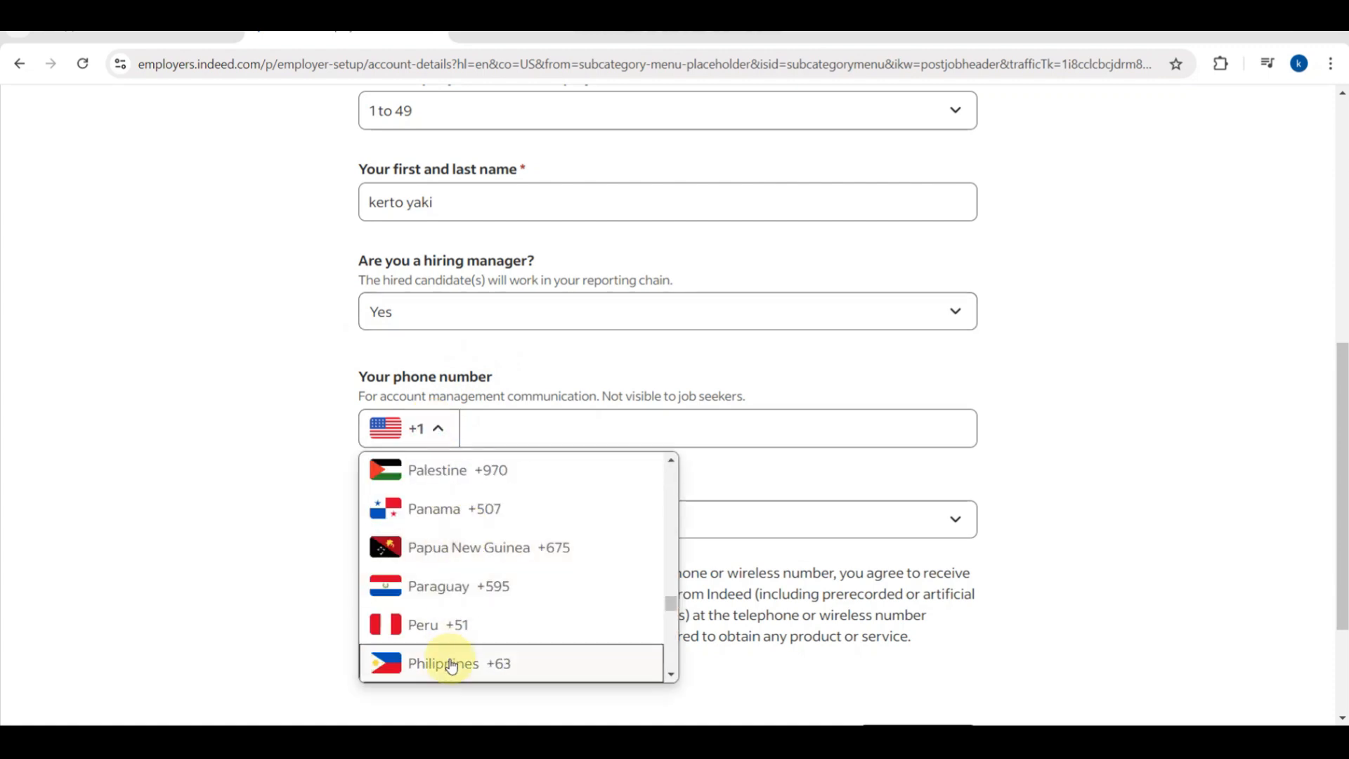
{"action": "left_click", "coordinate": [447, 661]}
{"action": "left_click", "coordinate": [549, 431]}
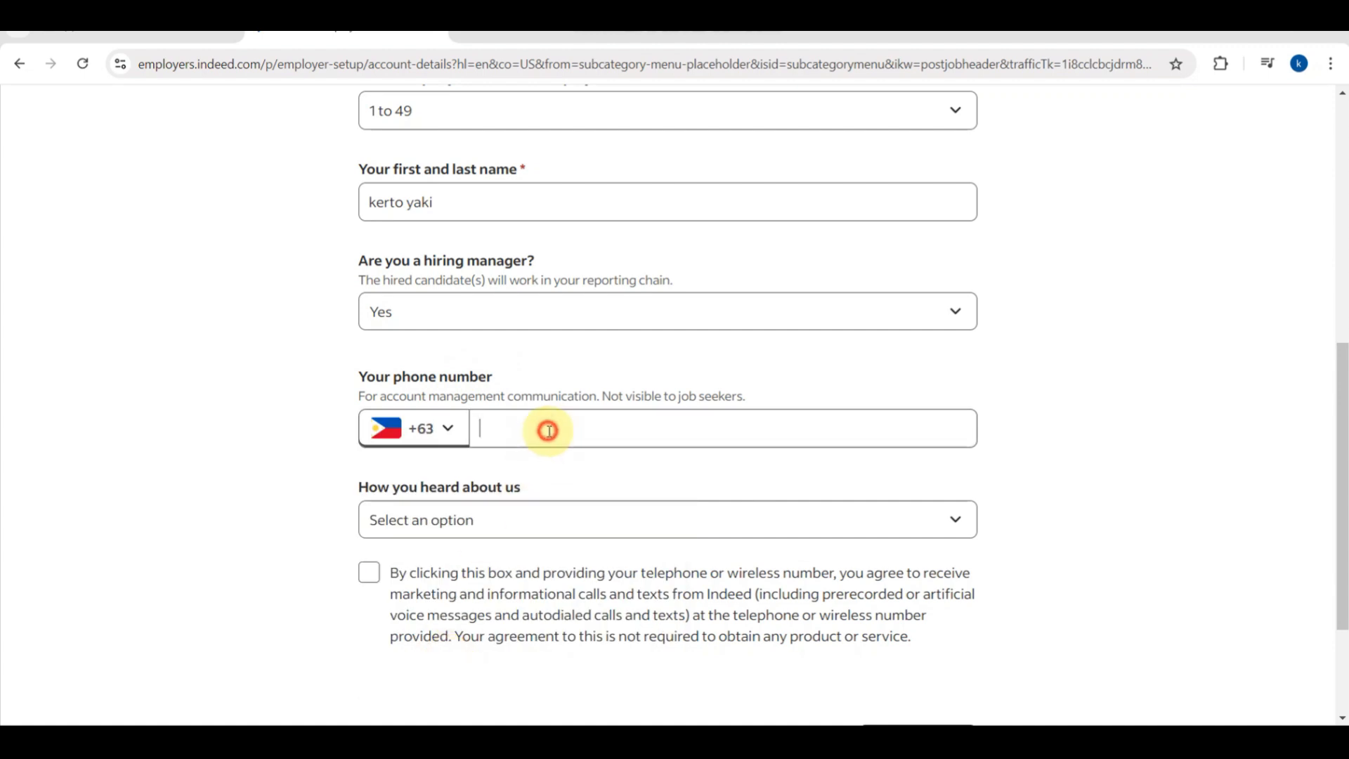
{"action": "type", "text": "How to post a job on indeed"}
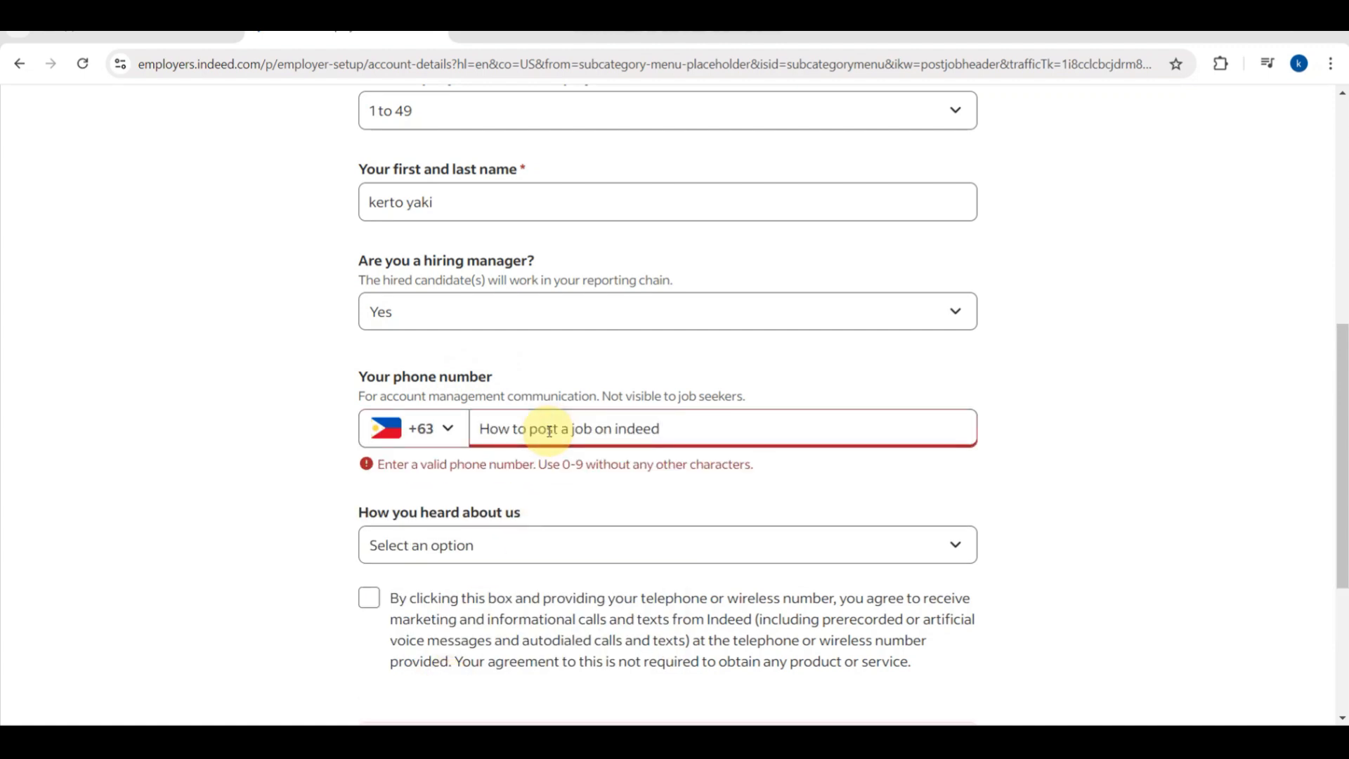
{"action": "key", "text": "BackSpace"}
{"action": "key", "text": "BackSpace"}
{"action": "key", "text": "BackSpace"}
{"action": "key", "text": "BackSpace"}
{"action": "key", "text": "BackSpace"}
{"action": "key", "text": "BackSpace"}
{"action": "key", "text": "BackSpace"}
{"action": "key", "text": "BackSpace"}
{"action": "key", "text": "BackSpace"}
{"action": "key", "text": "BackSpace"}
{"action": "key", "text": "BackSpace"}
{"action": "key", "text": "BackSpace"}
{"action": "key", "text": "BackSpace"}
{"action": "key", "text": "BackSpace"}
{"action": "key", "text": "BackSpace"}
{"action": "key", "text": "BackSpace"}
{"action": "key", "text": "BackSpace"}
{"action": "key", "text": "BackSpace"}
{"action": "key", "text": "BackSpace"}
{"action": "key", "text": "BackSpace"}
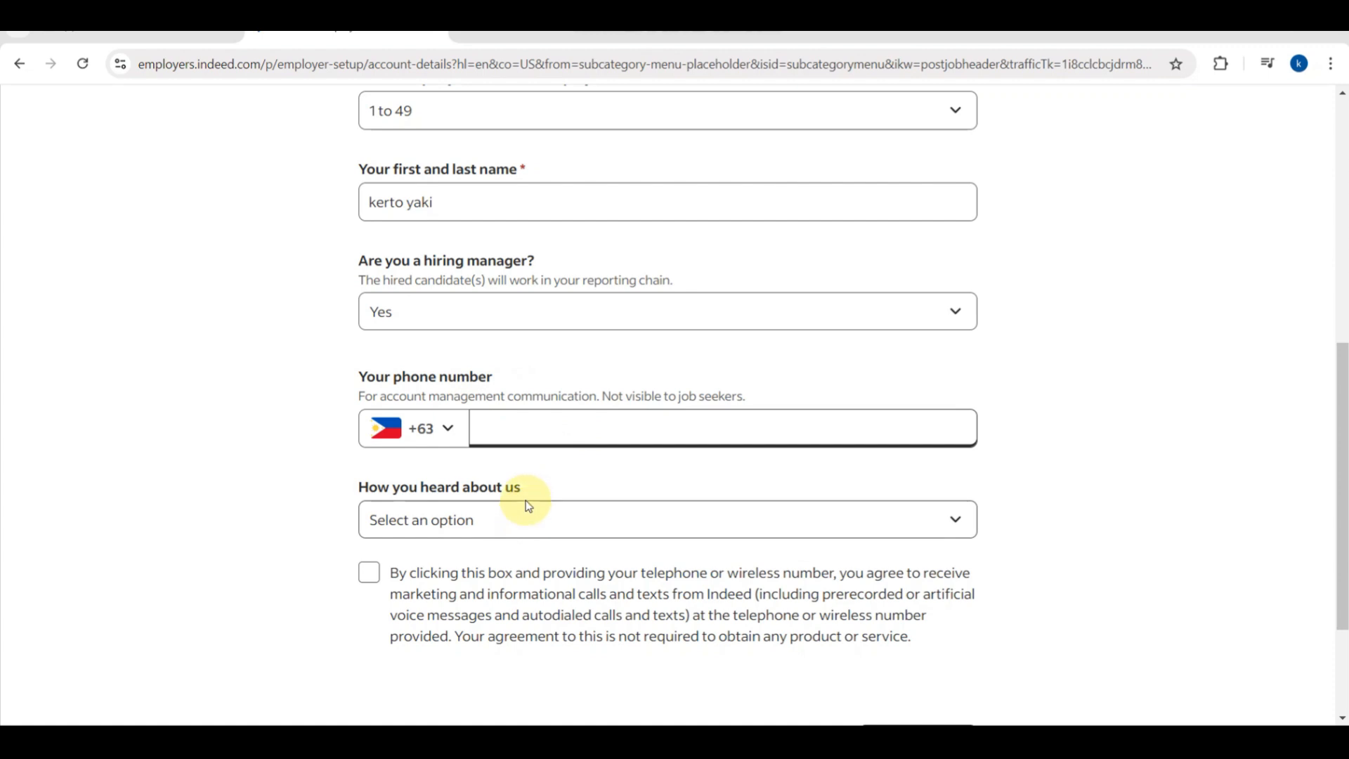
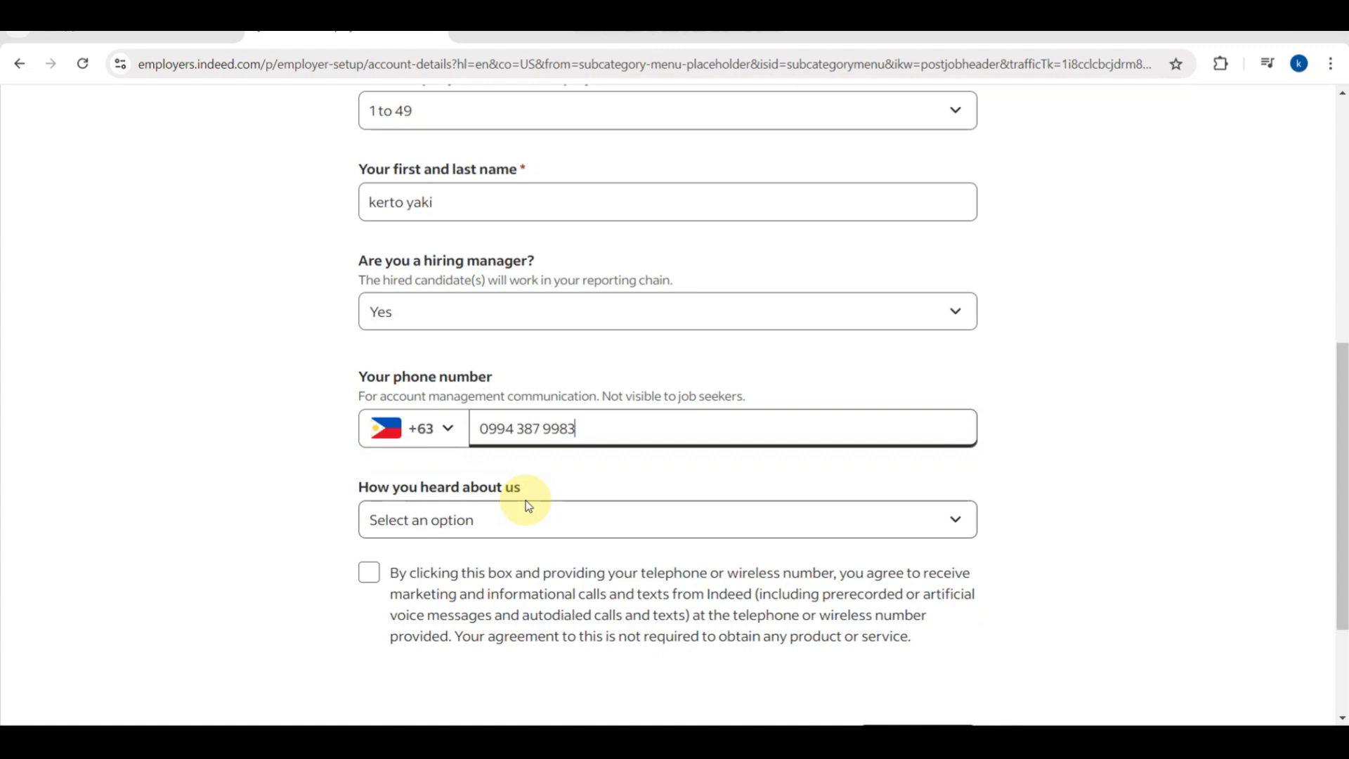
Choose Social media as the referral source, tick the calls-and-texts consent, and submit.
{"action": "left_click", "coordinate": [467, 525]}
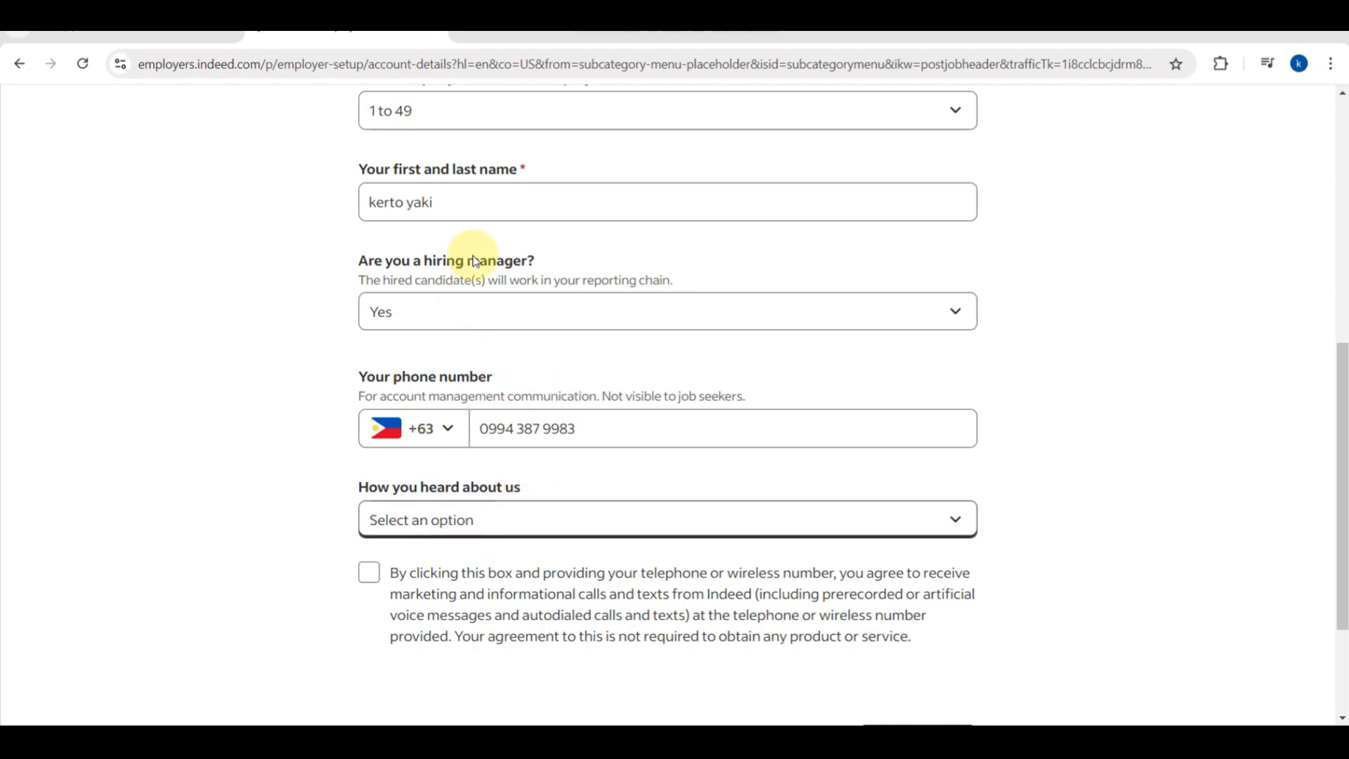
{"action": "left_click", "coordinate": [442, 206]}
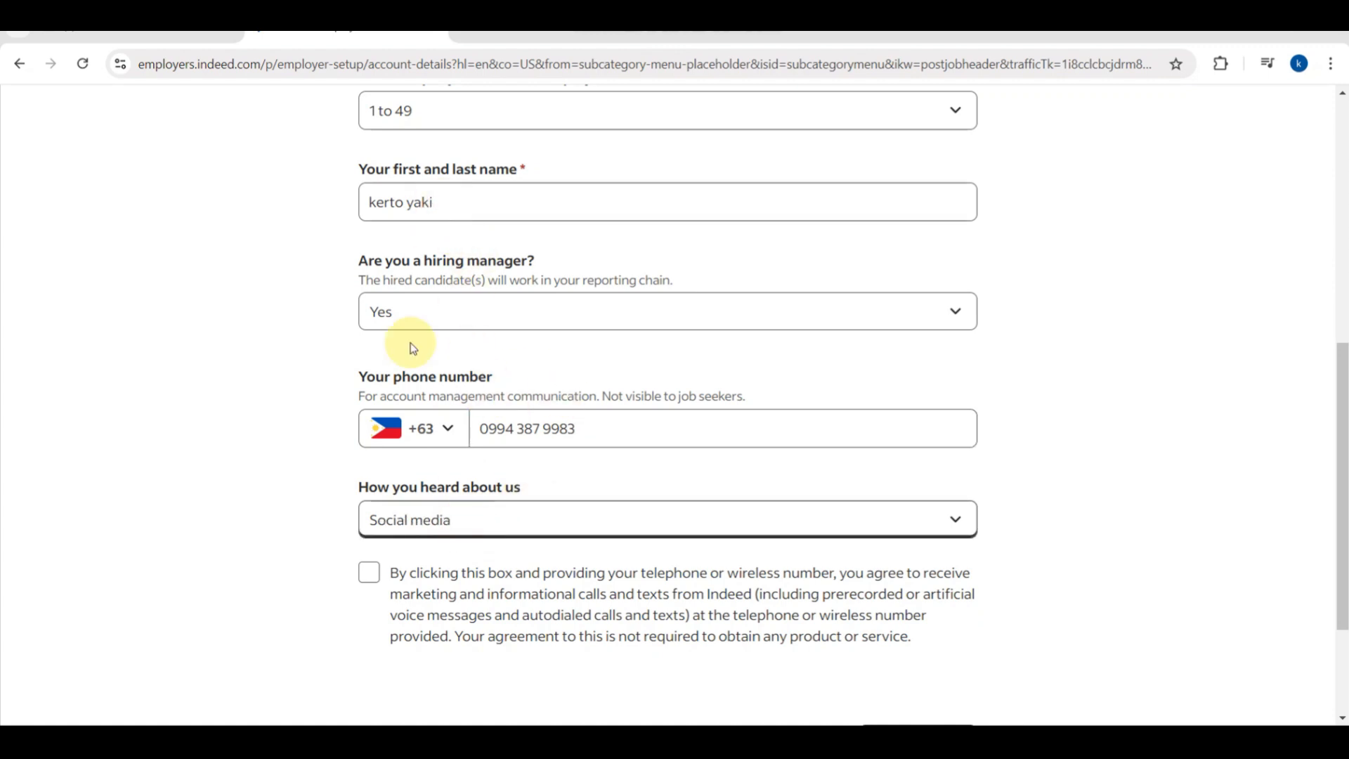
{"action": "left_click", "coordinate": [370, 571]}
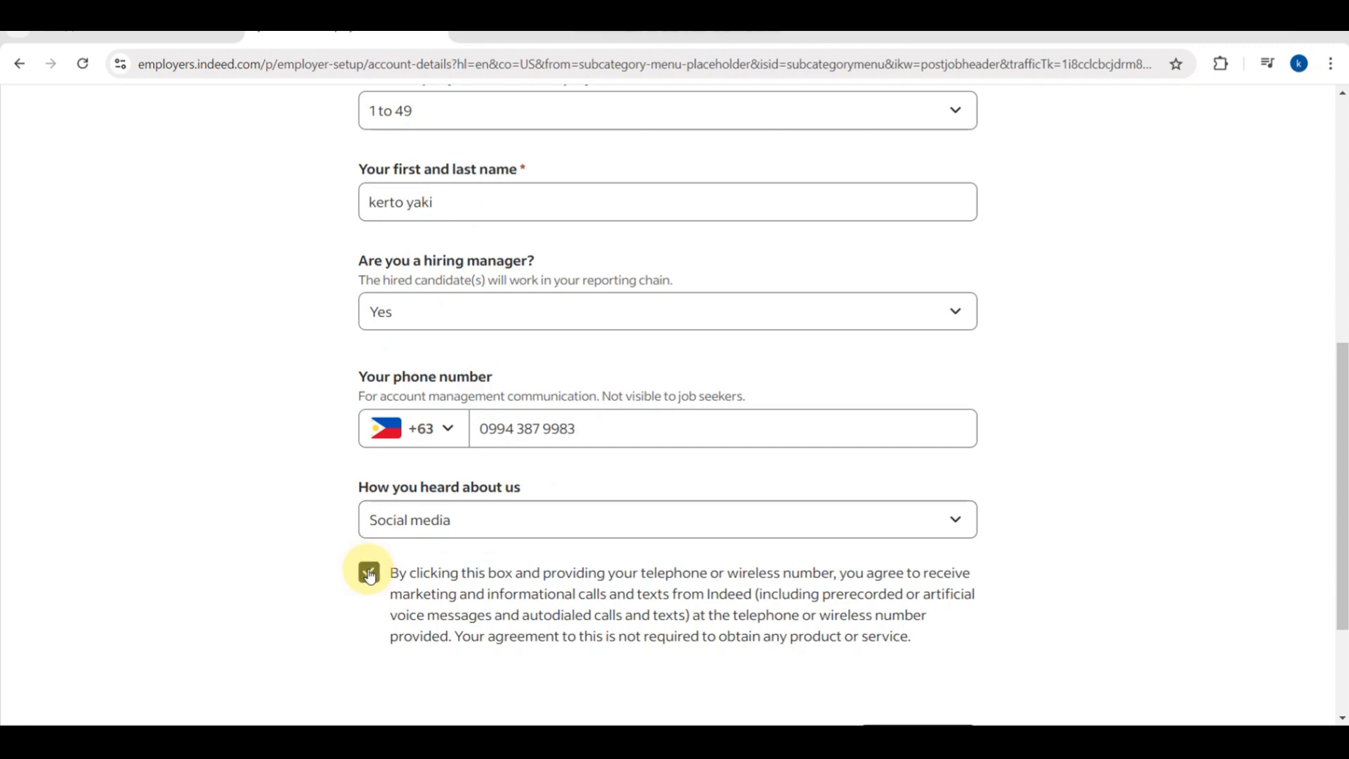
{"action": "scroll", "coordinate": [678, 616], "scroll_direction": "down", "scroll_amount": 3}
{"action": "left_click", "coordinate": [902, 564]}
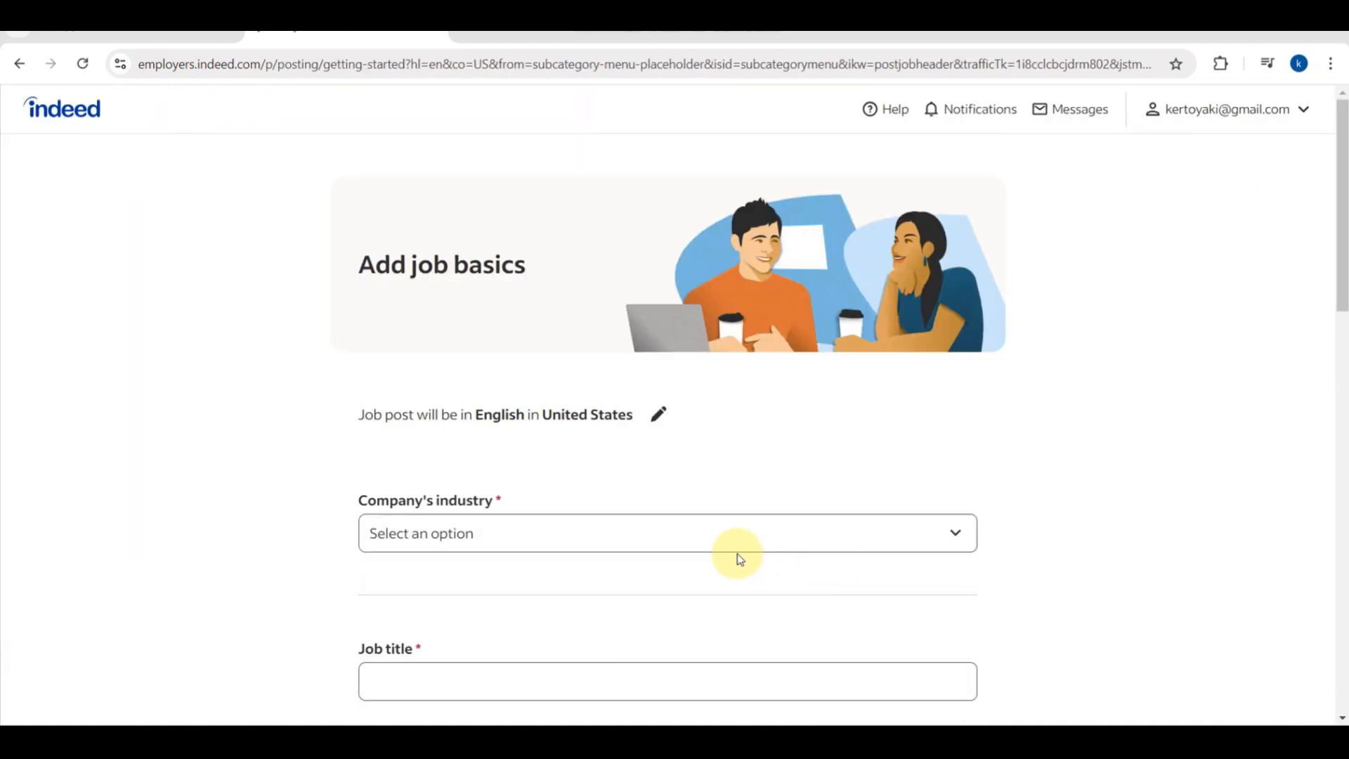
Set the company industry to Telecommunications and the job title to Voice Over Artist.
{"action": "left_click", "coordinate": [608, 539]}
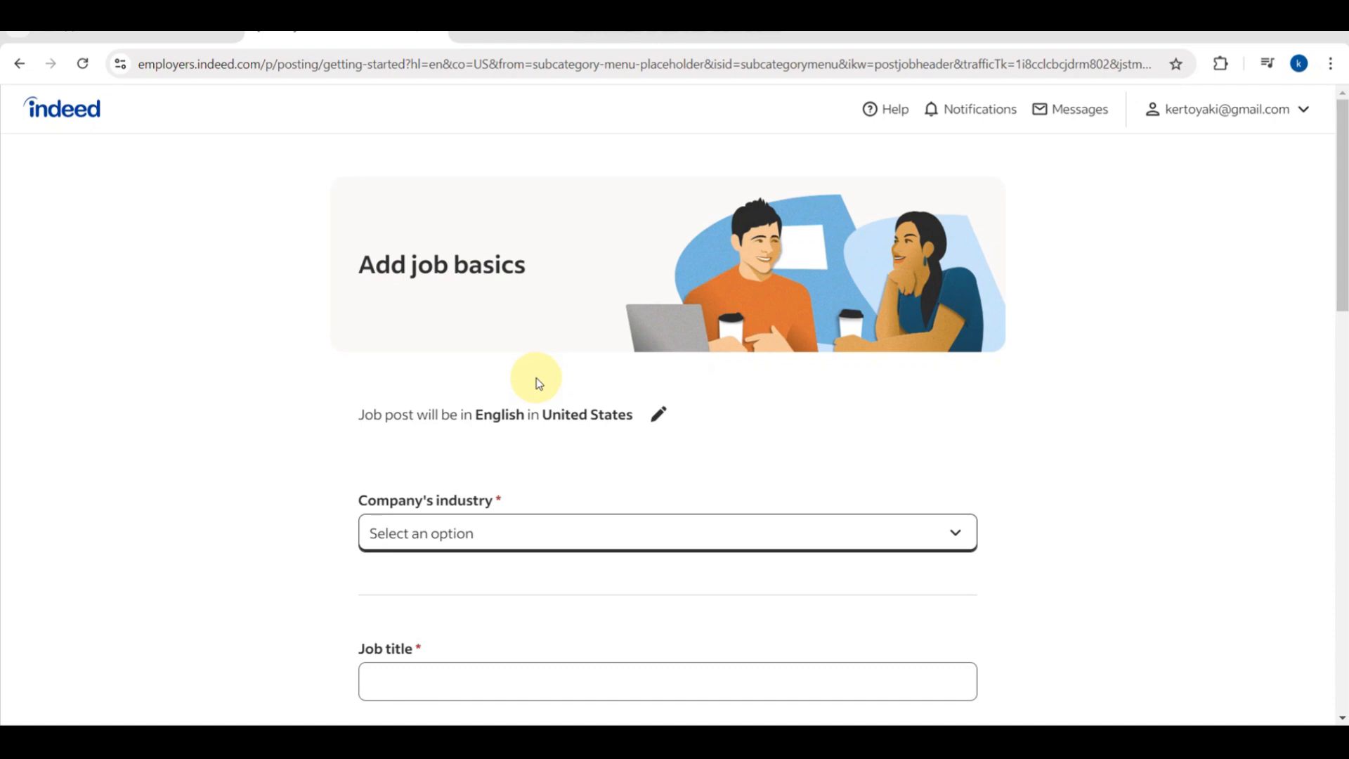
{"action": "left_click", "coordinate": [436, 484]}
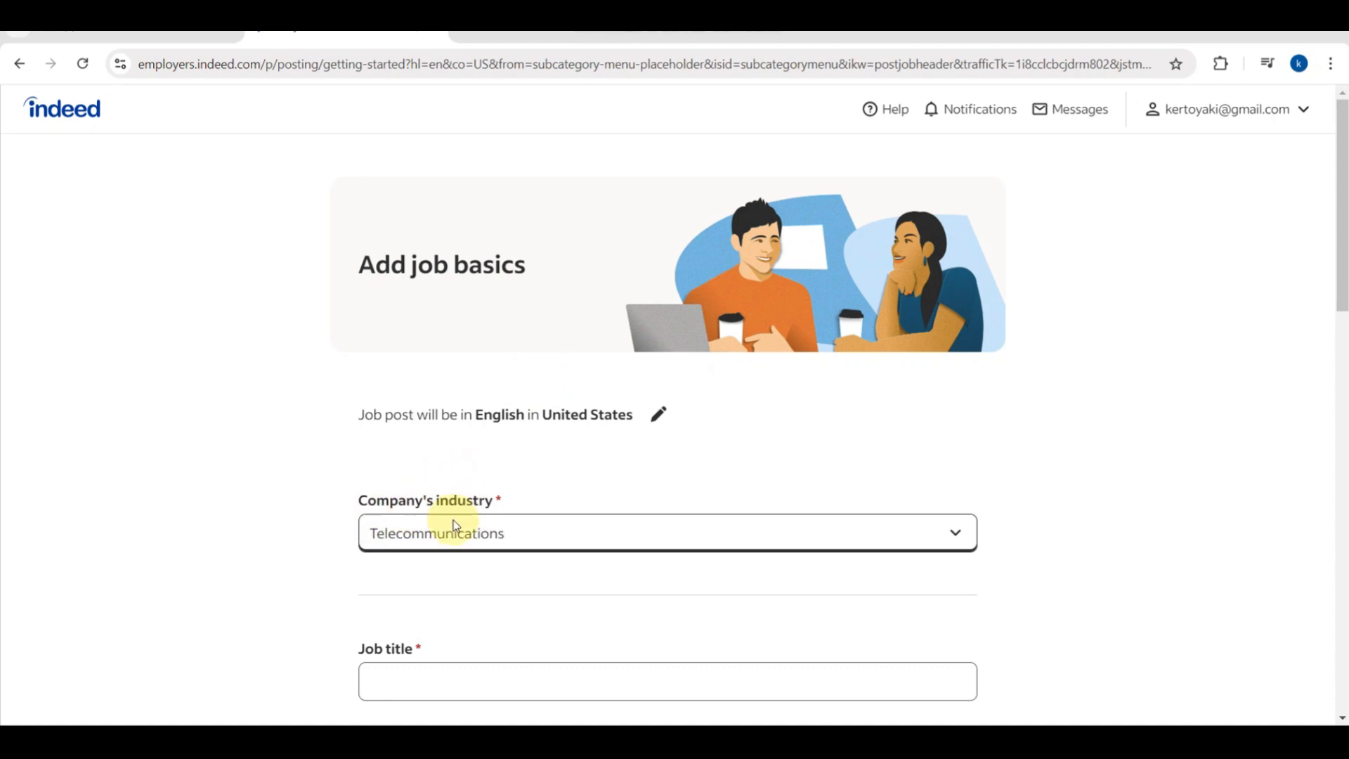
{"action": "scroll", "coordinate": [437, 528], "scroll_direction": "down", "scroll_amount": 3}
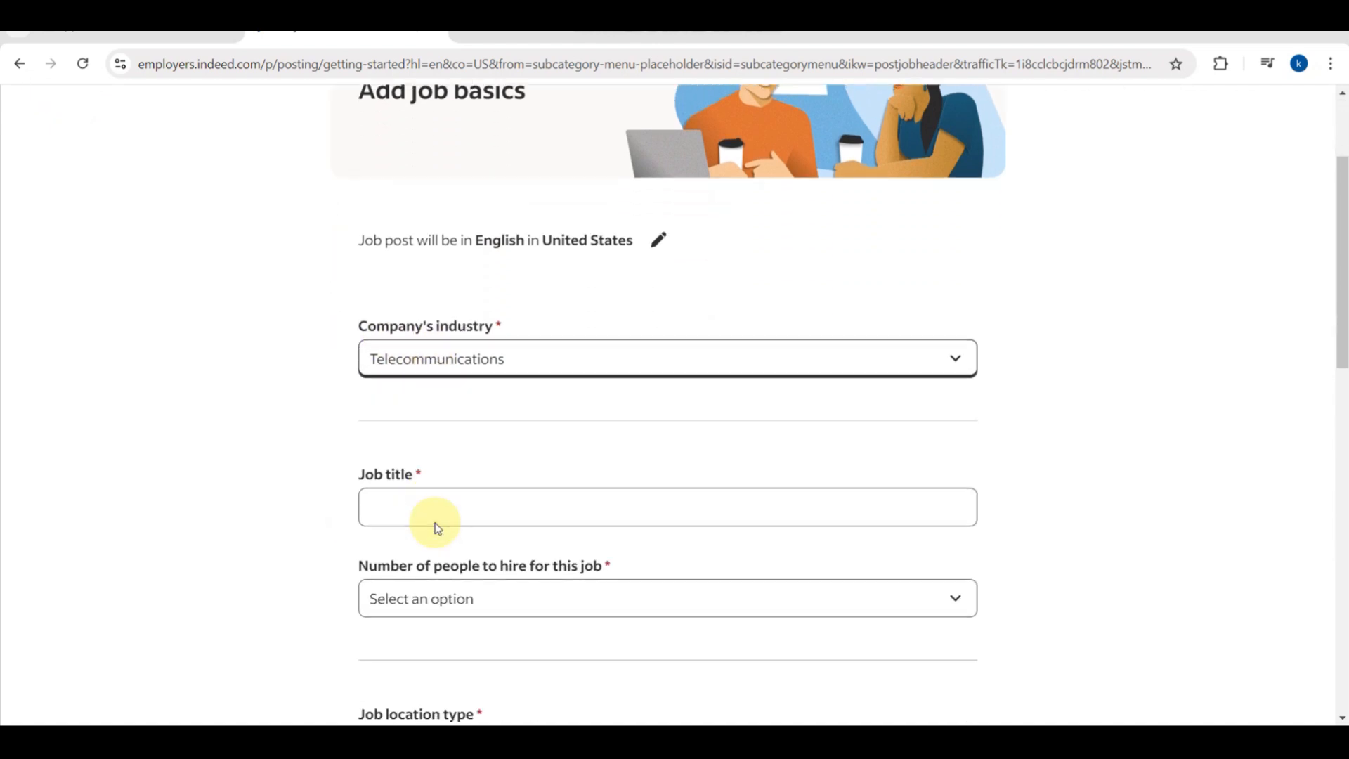
{"action": "left_click", "coordinate": [390, 493]}
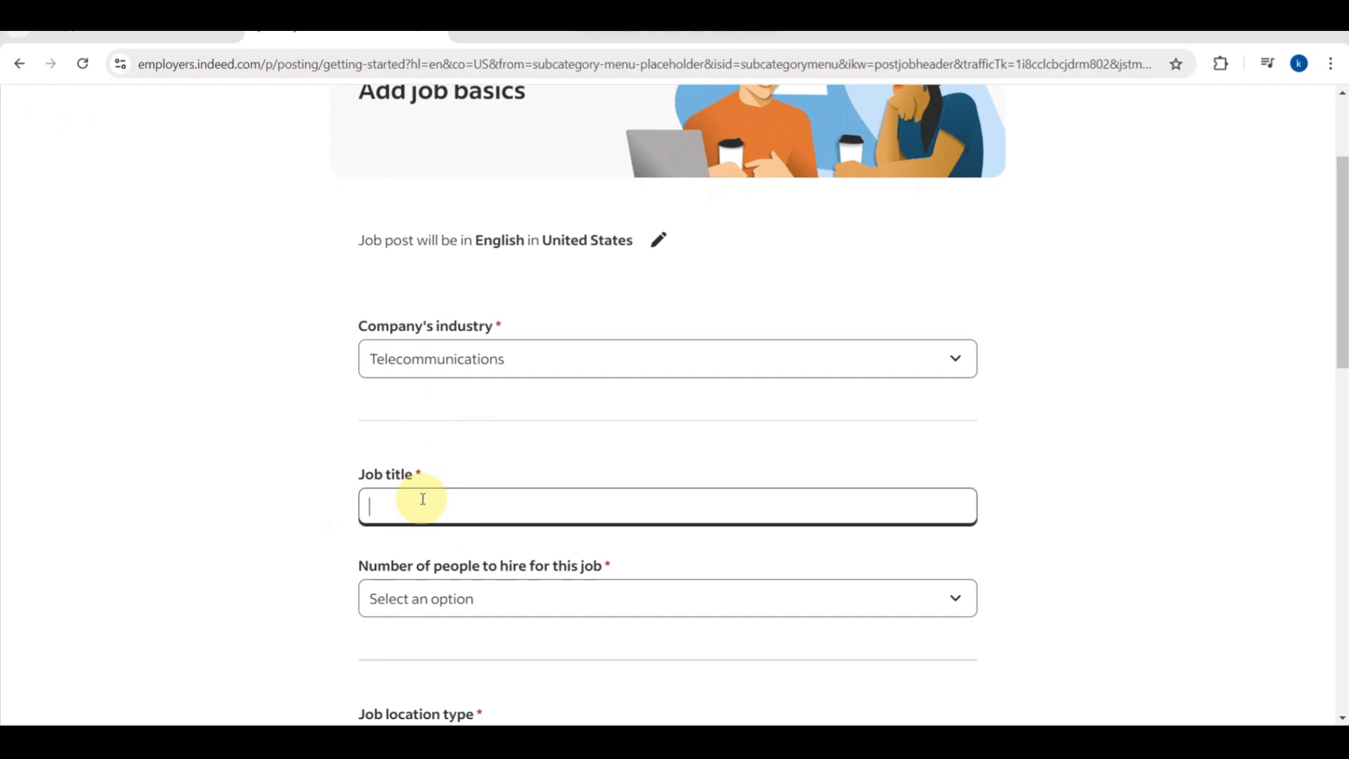
{"action": "type", "text": "voi"}
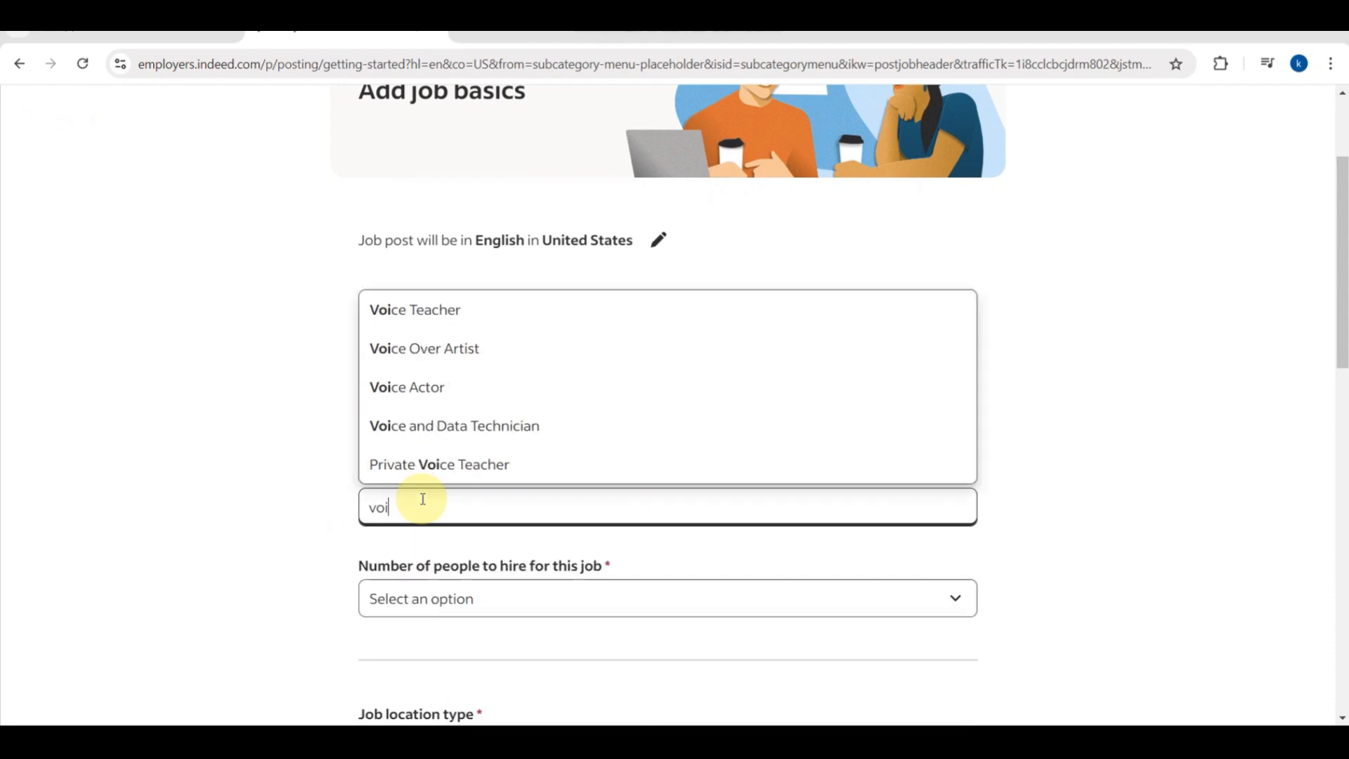
{"action": "left_click", "coordinate": [452, 337]}
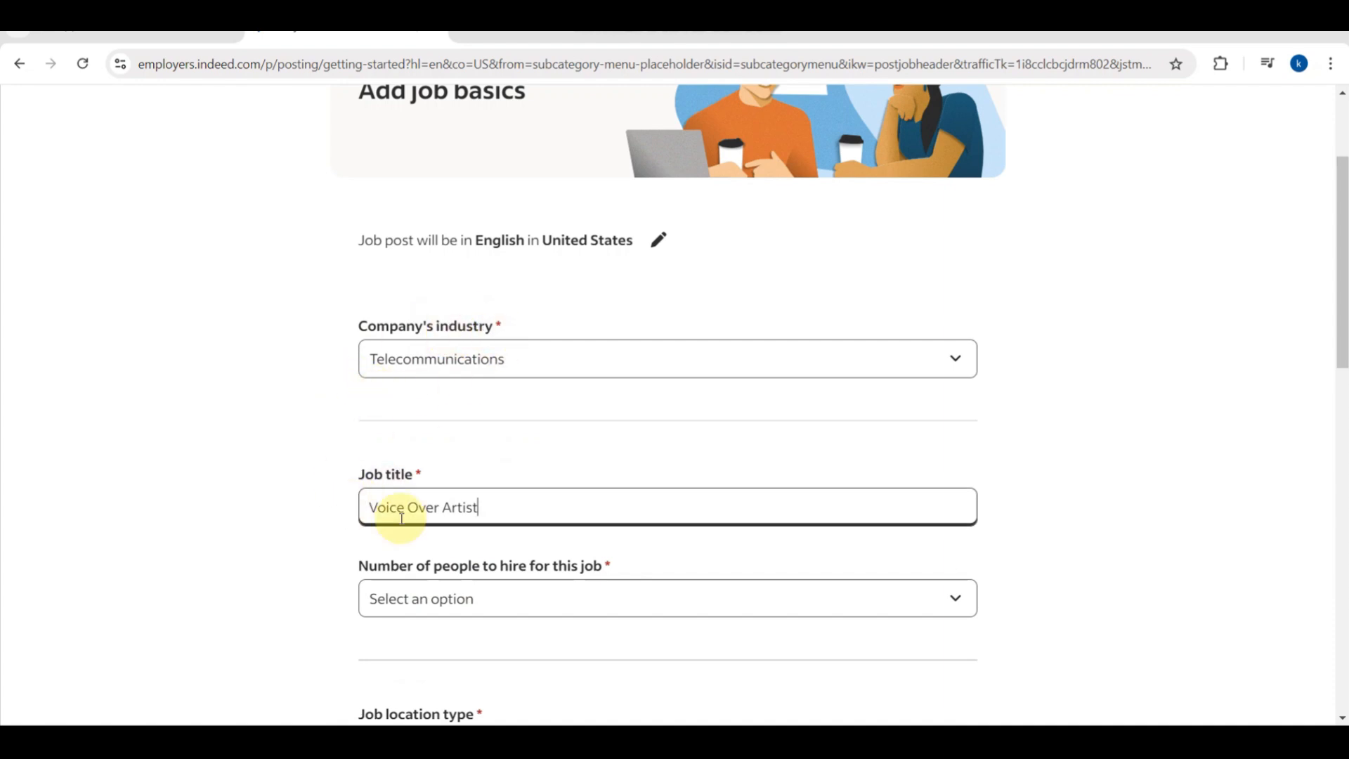
Set the number of people to hire to 7.
{"action": "scroll", "coordinate": [464, 617], "scroll_direction": "down", "scroll_amount": 3}
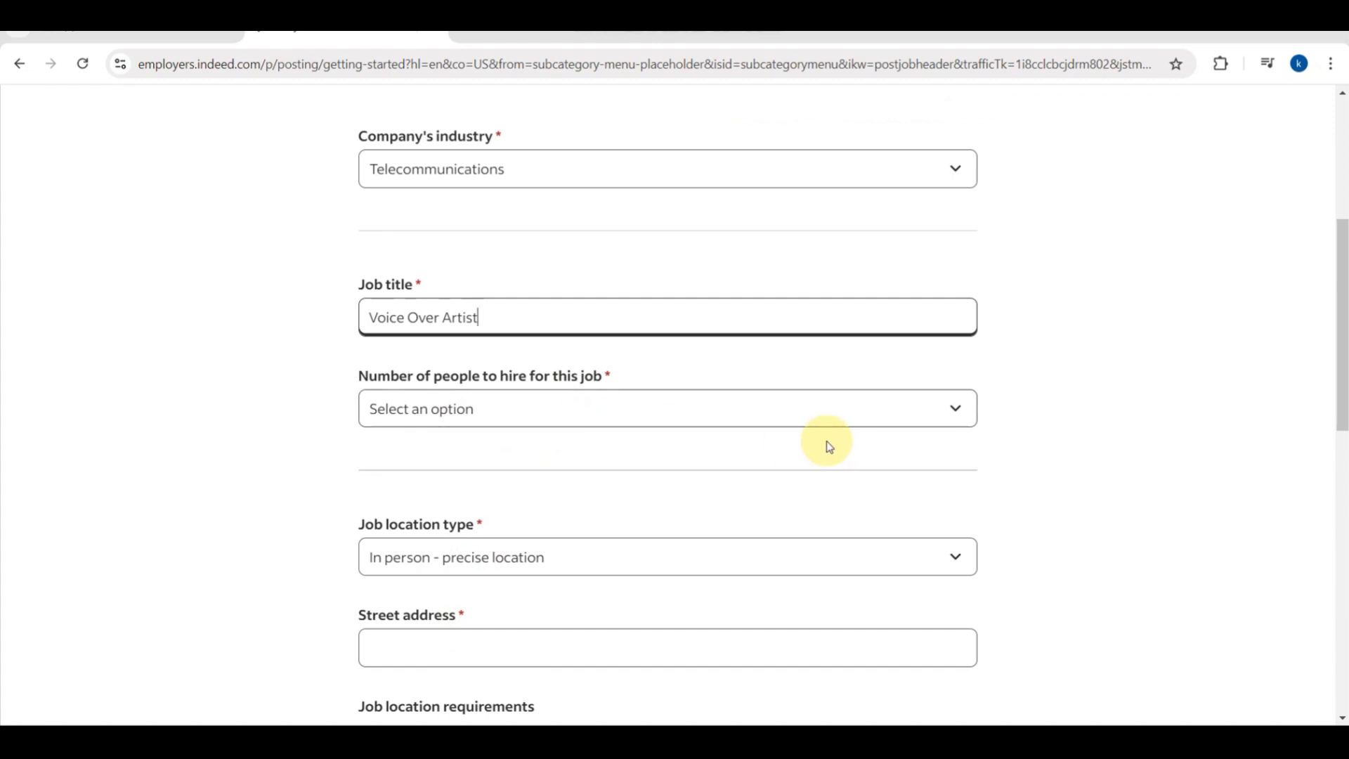
{"action": "left_click", "coordinate": [958, 403]}
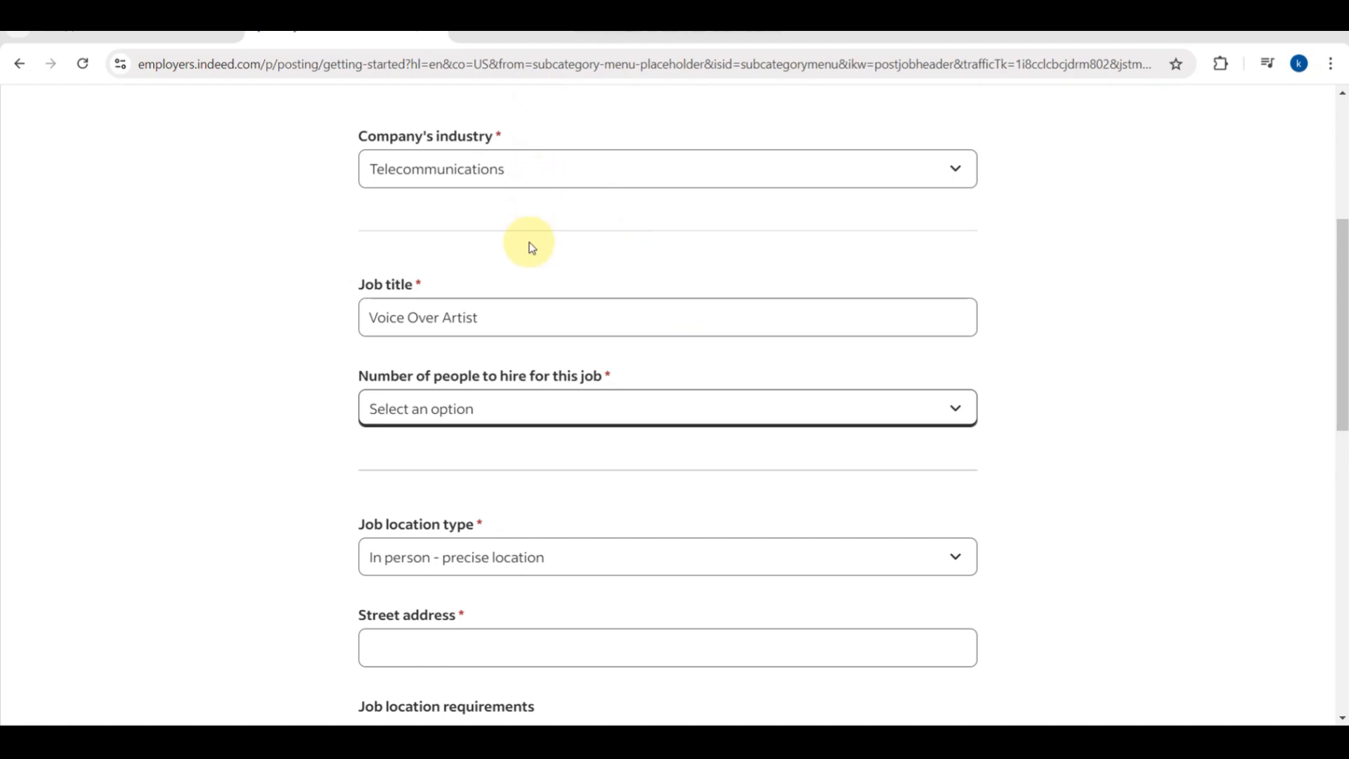
{"action": "key", "text": "7"}
{"action": "scroll", "coordinate": [551, 500], "scroll_direction": "down", "scroll_amount": 2}
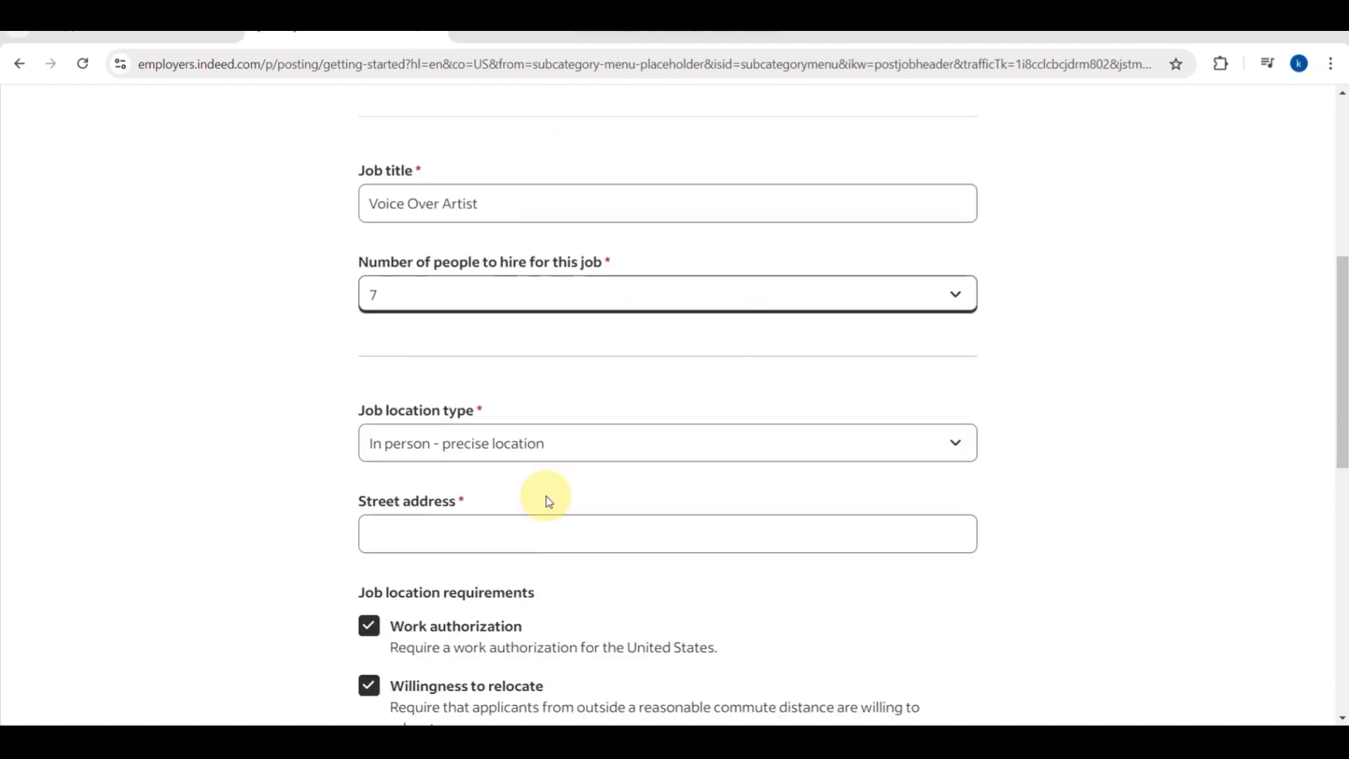
Choose 'Fully remote: no on-site work required', answer No to residence, and submit the job basics.
{"action": "left_click", "coordinate": [948, 399]}
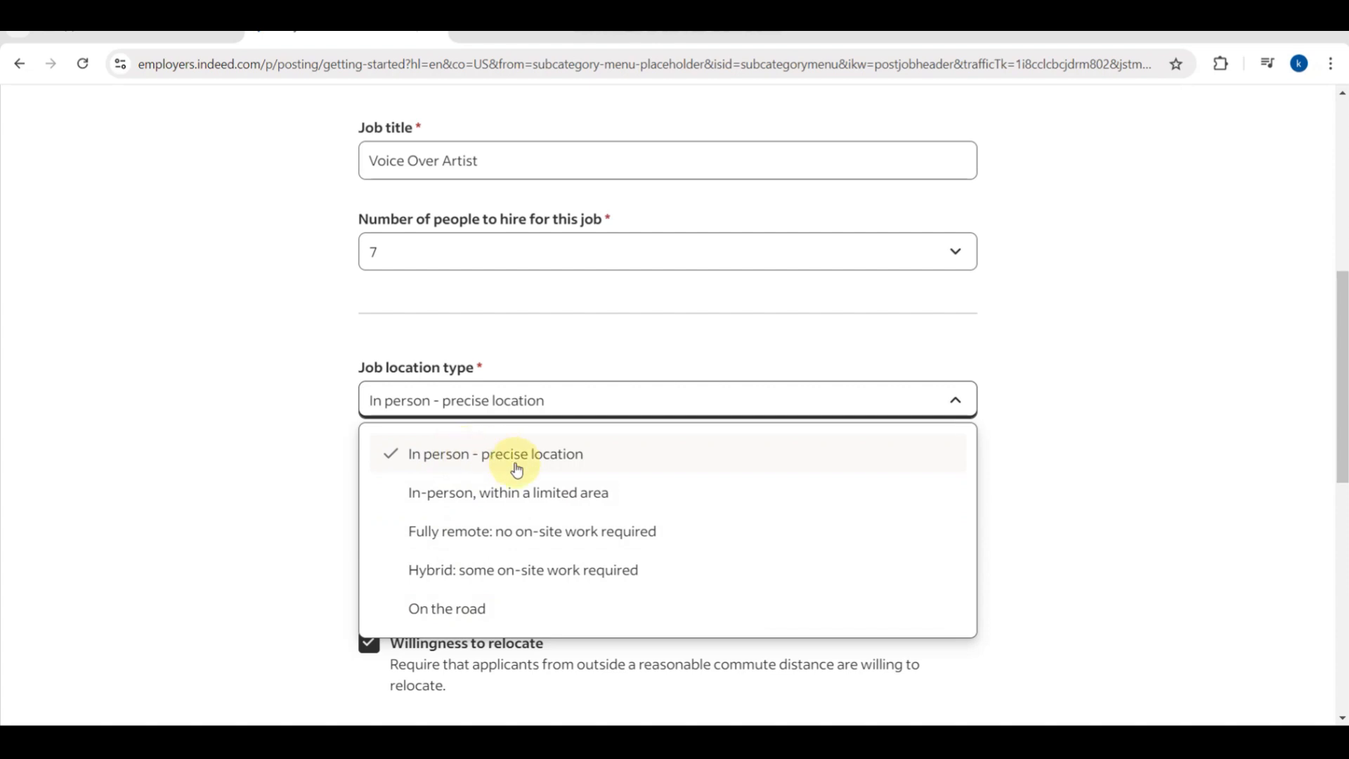
{"action": "left_click", "coordinate": [527, 546]}
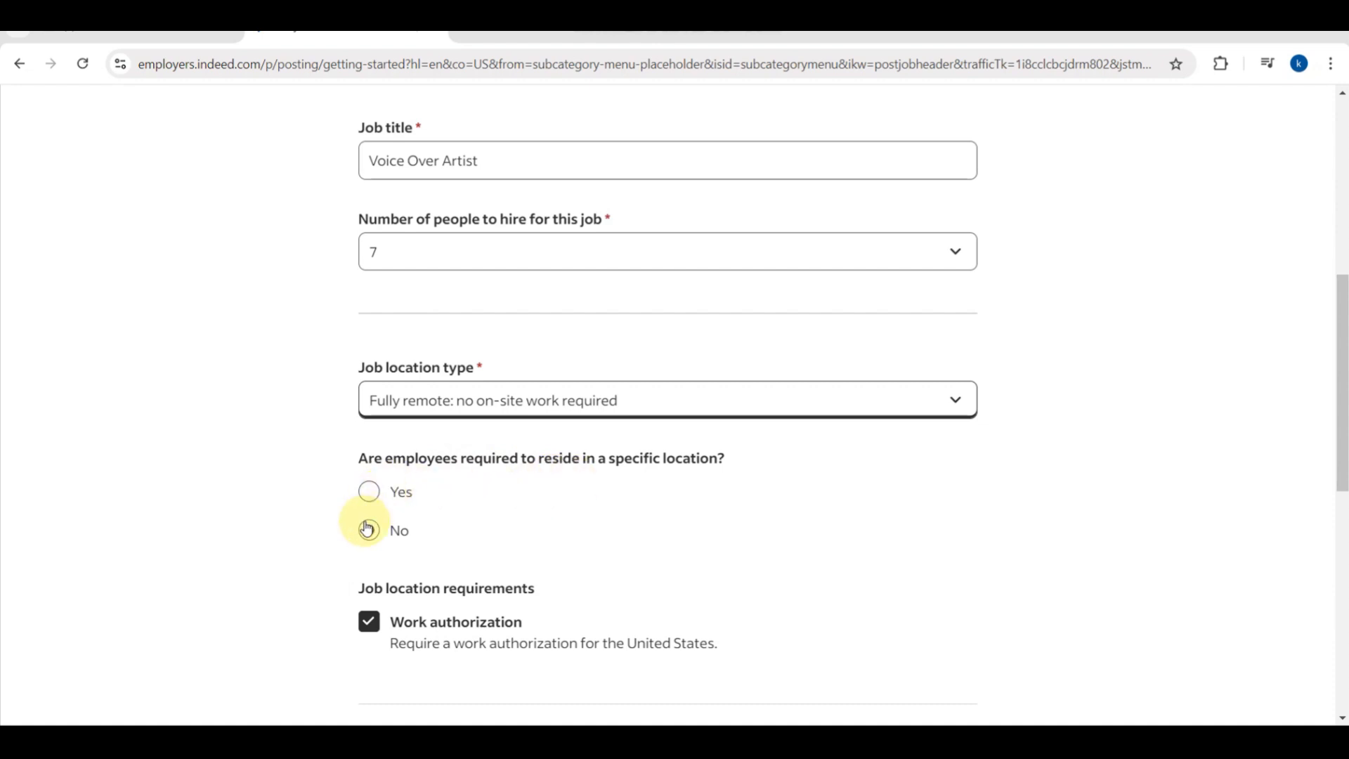
{"action": "left_click", "coordinate": [368, 491]}
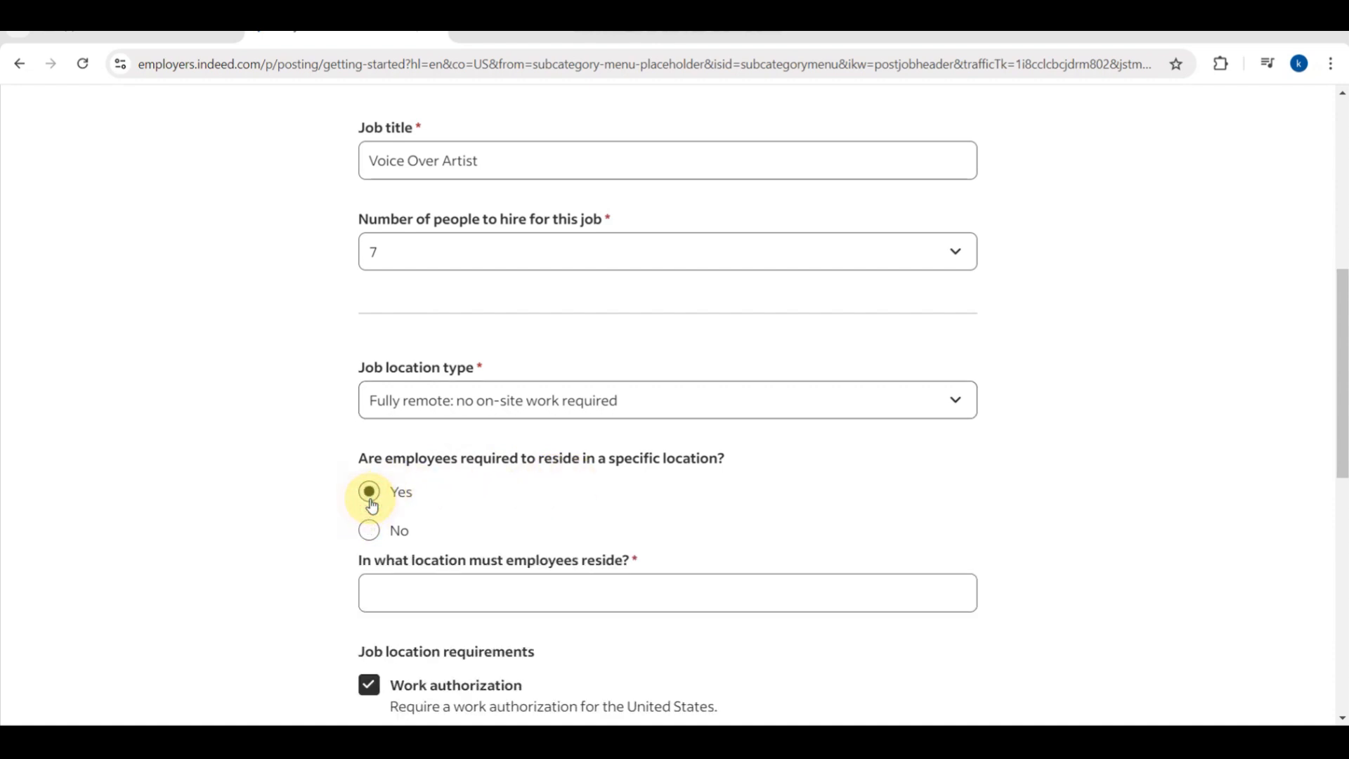
{"action": "left_click", "coordinate": [371, 532]}
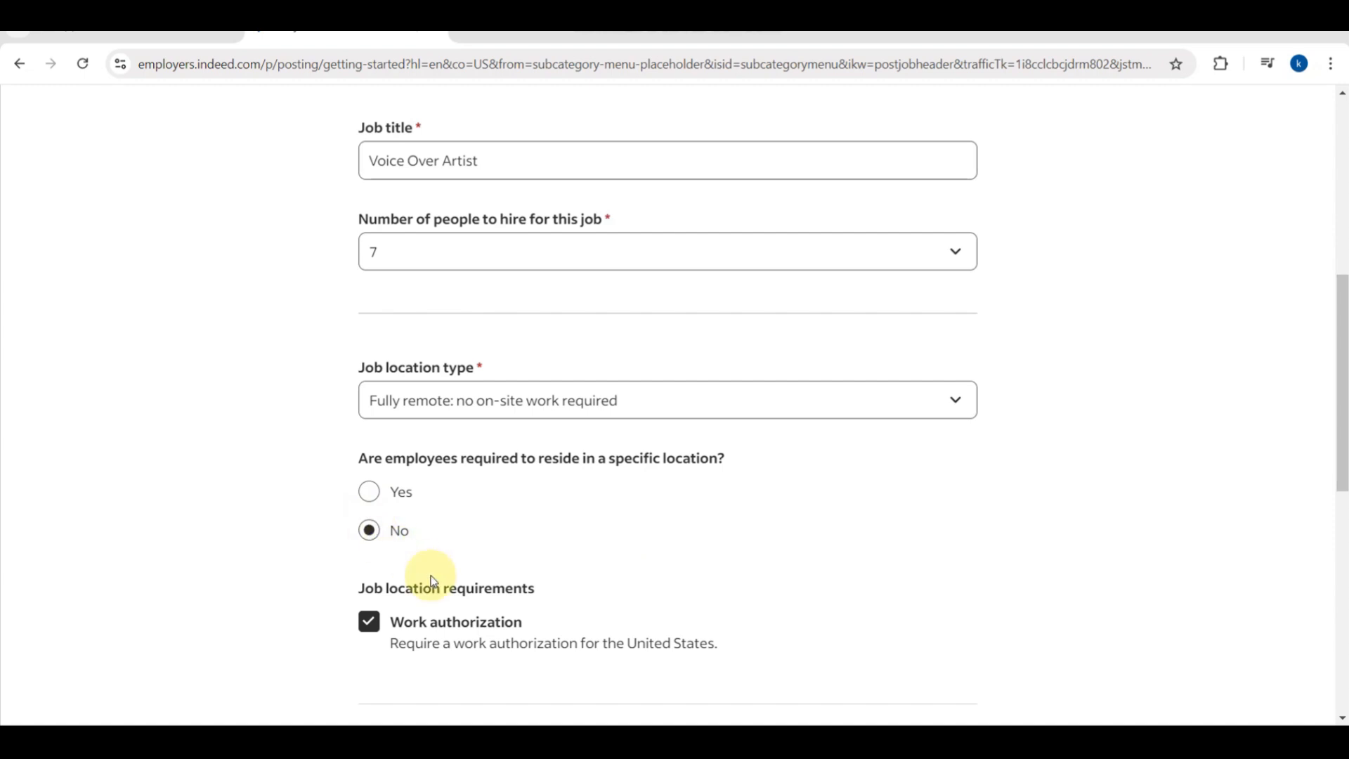
{"action": "scroll", "coordinate": [432, 580], "scroll_direction": "down", "scroll_amount": 4}
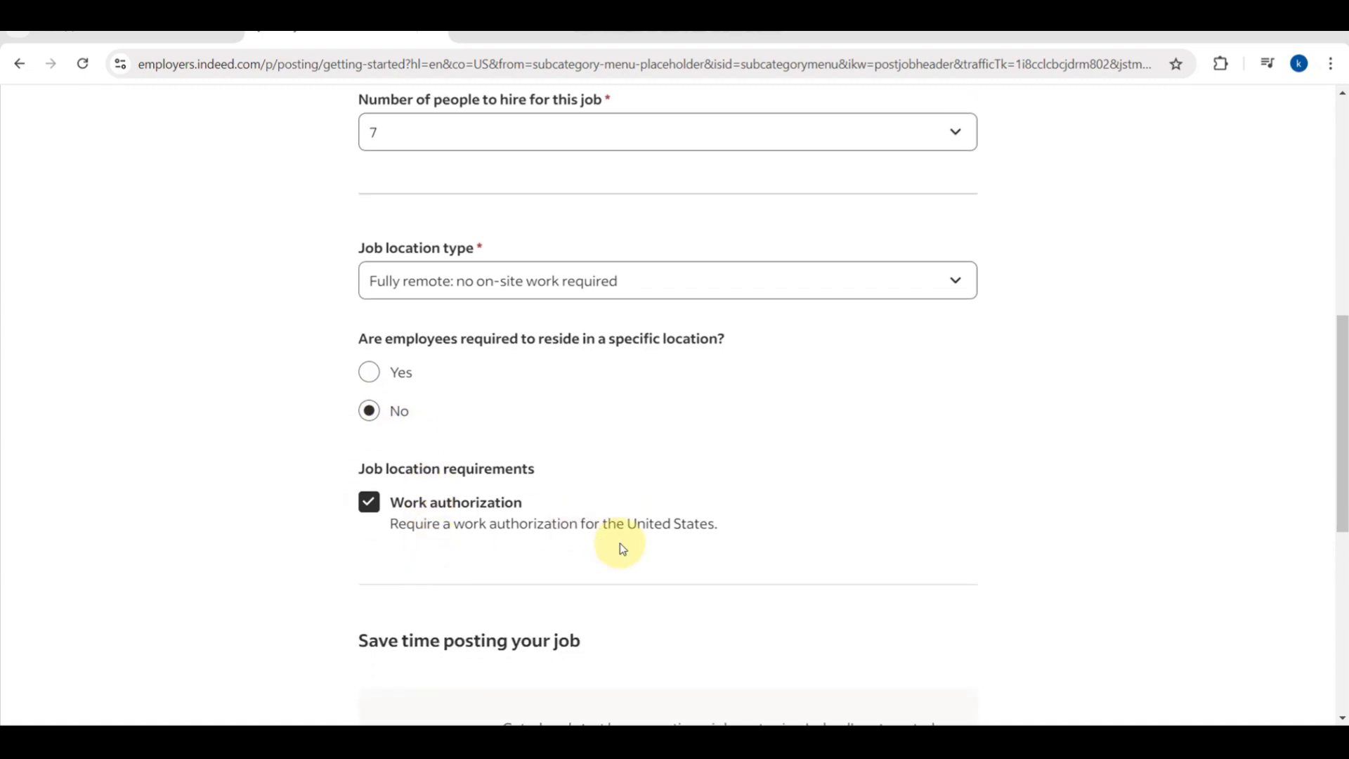
{"action": "scroll", "coordinate": [479, 491], "scroll_direction": "down", "scroll_amount": 1}
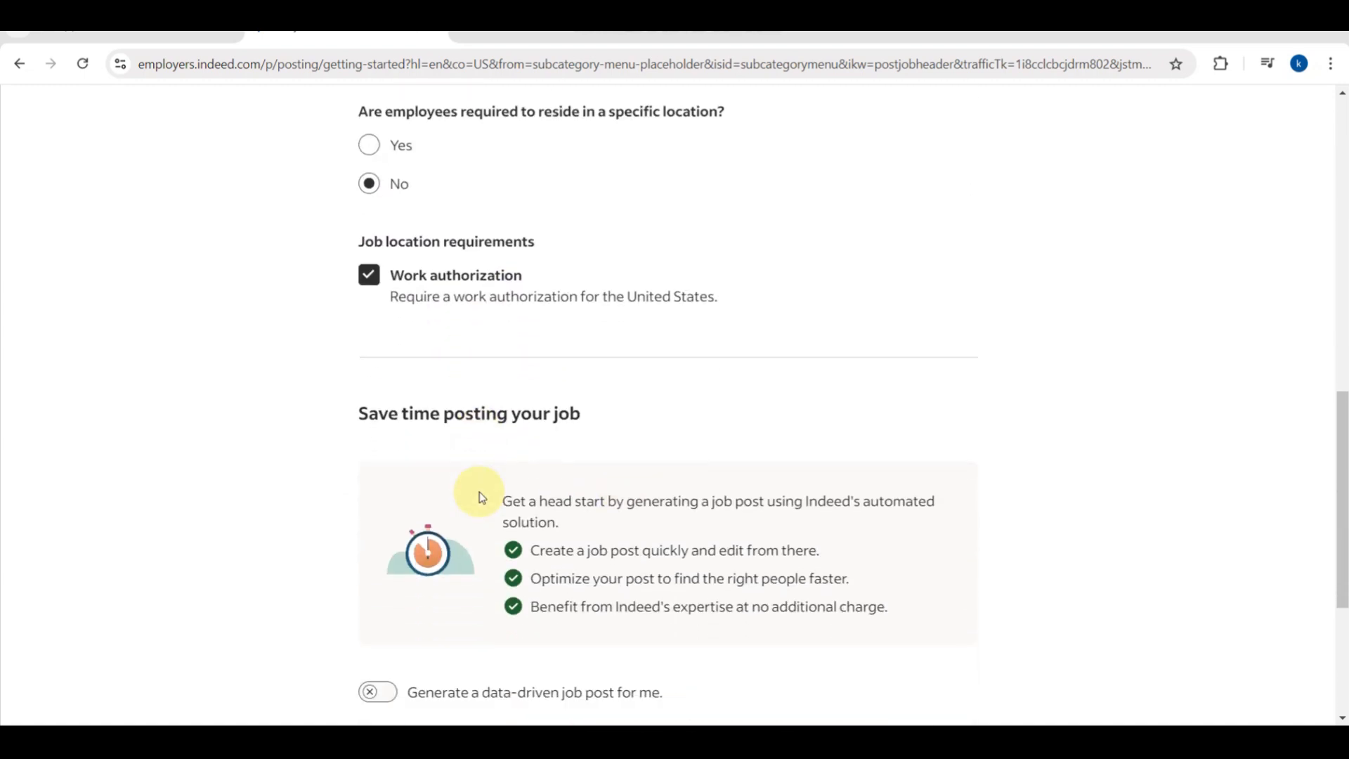
{"action": "scroll", "coordinate": [482, 497], "scroll_direction": "down", "scroll_amount": 2}
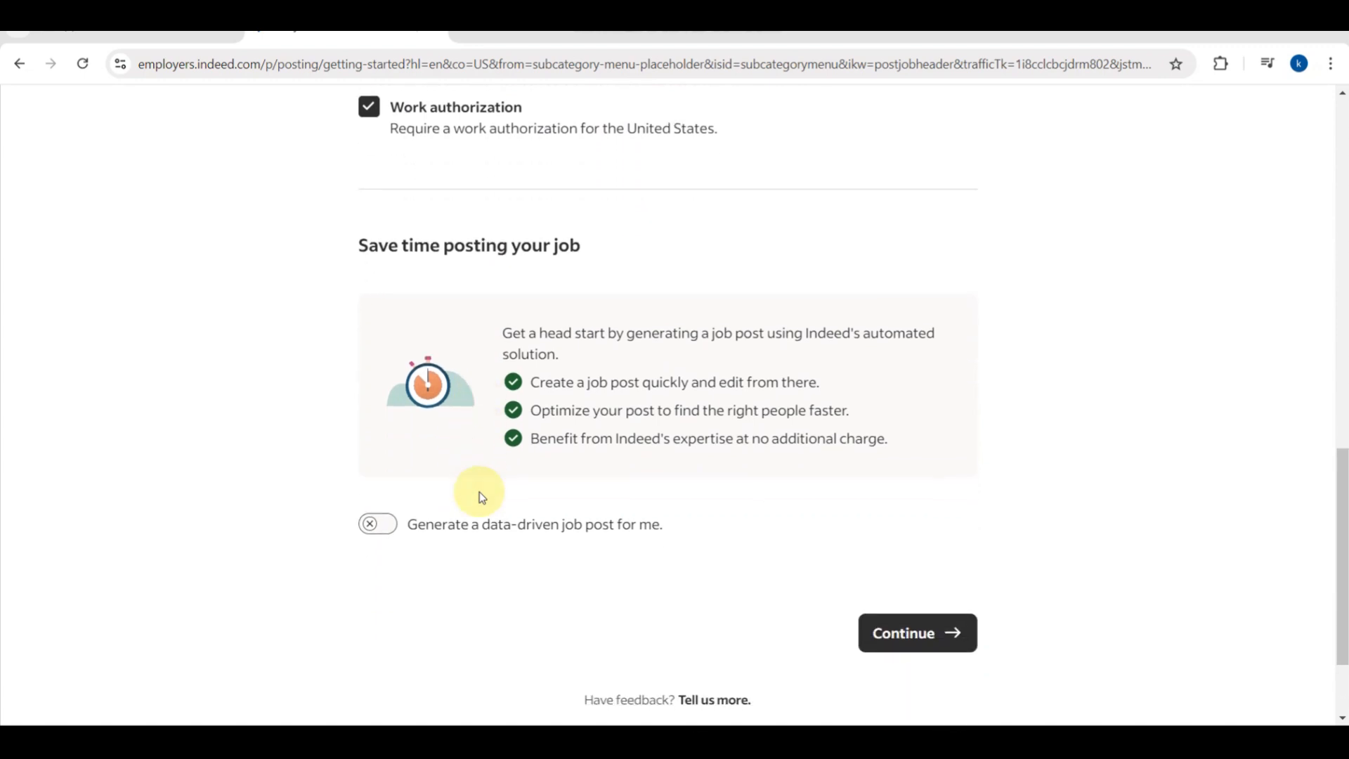
{"action": "left_click", "coordinate": [905, 636]}
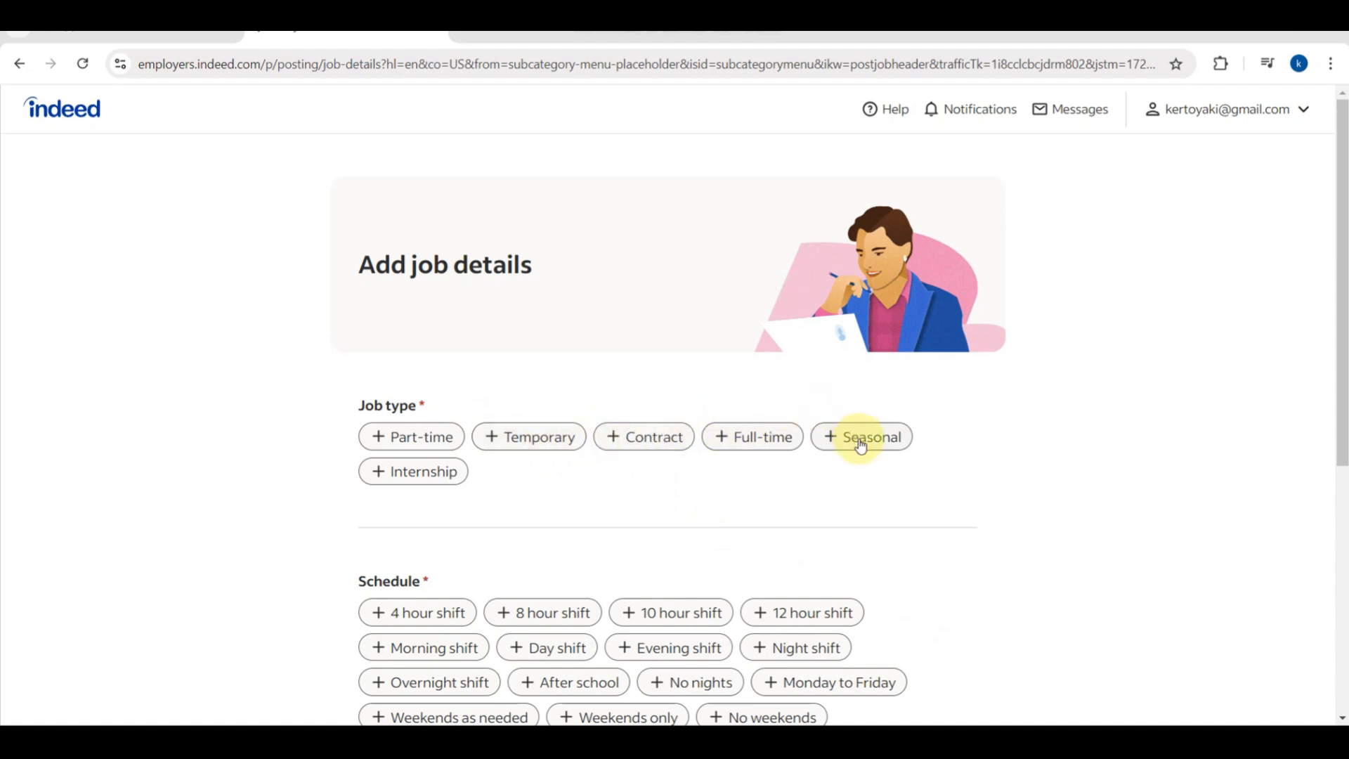
Mark the job Full-time and Contract with a Choose your own hours schedule, then continue.
{"action": "left_click", "coordinate": [765, 444]}
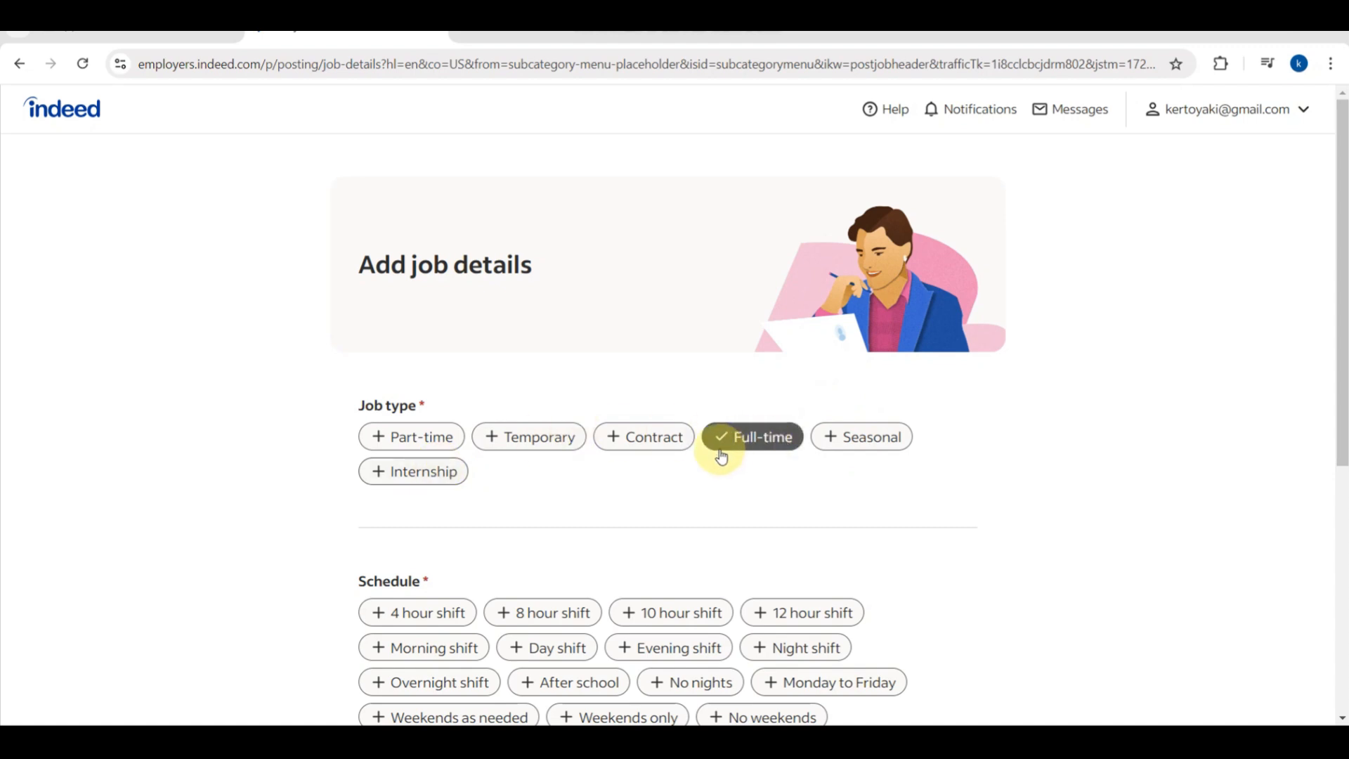
{"action": "left_click", "coordinate": [614, 440]}
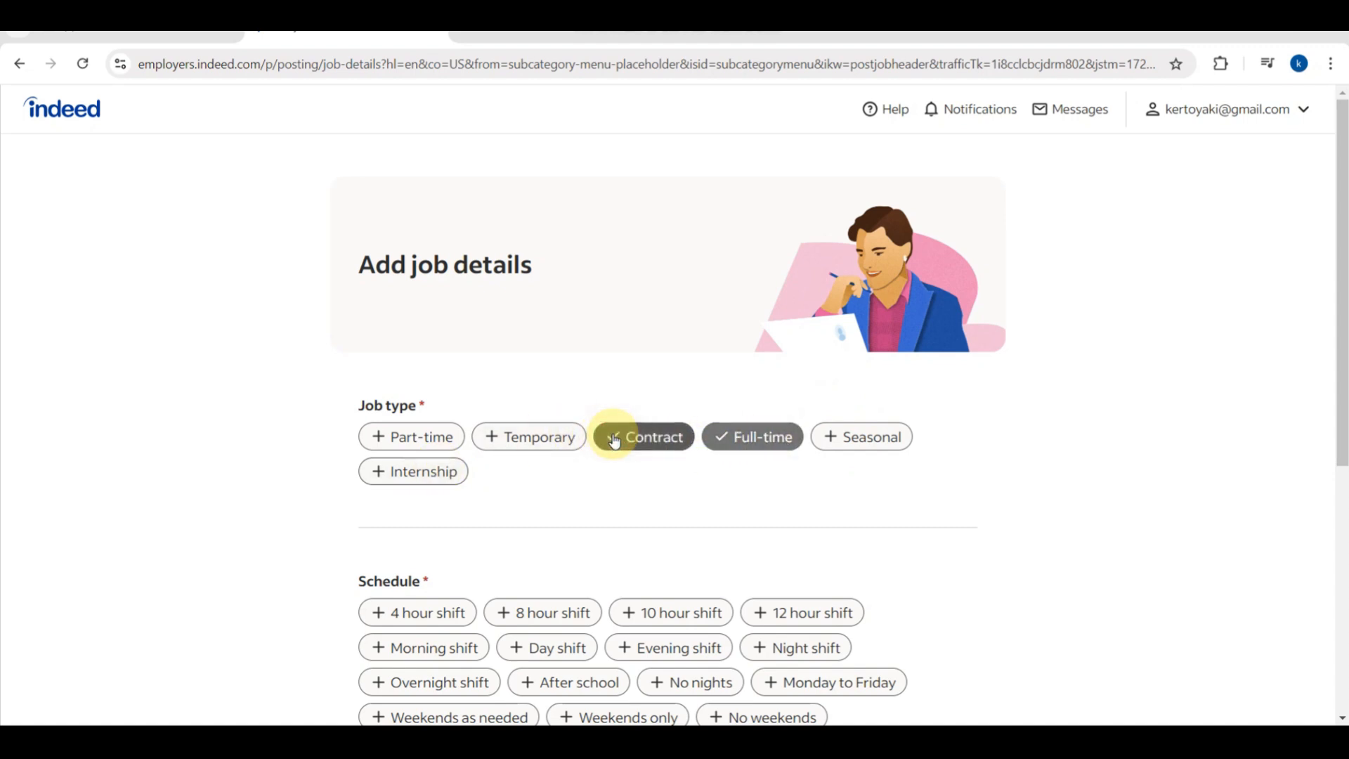
{"action": "scroll", "coordinate": [687, 518], "scroll_direction": "down", "scroll_amount": 2}
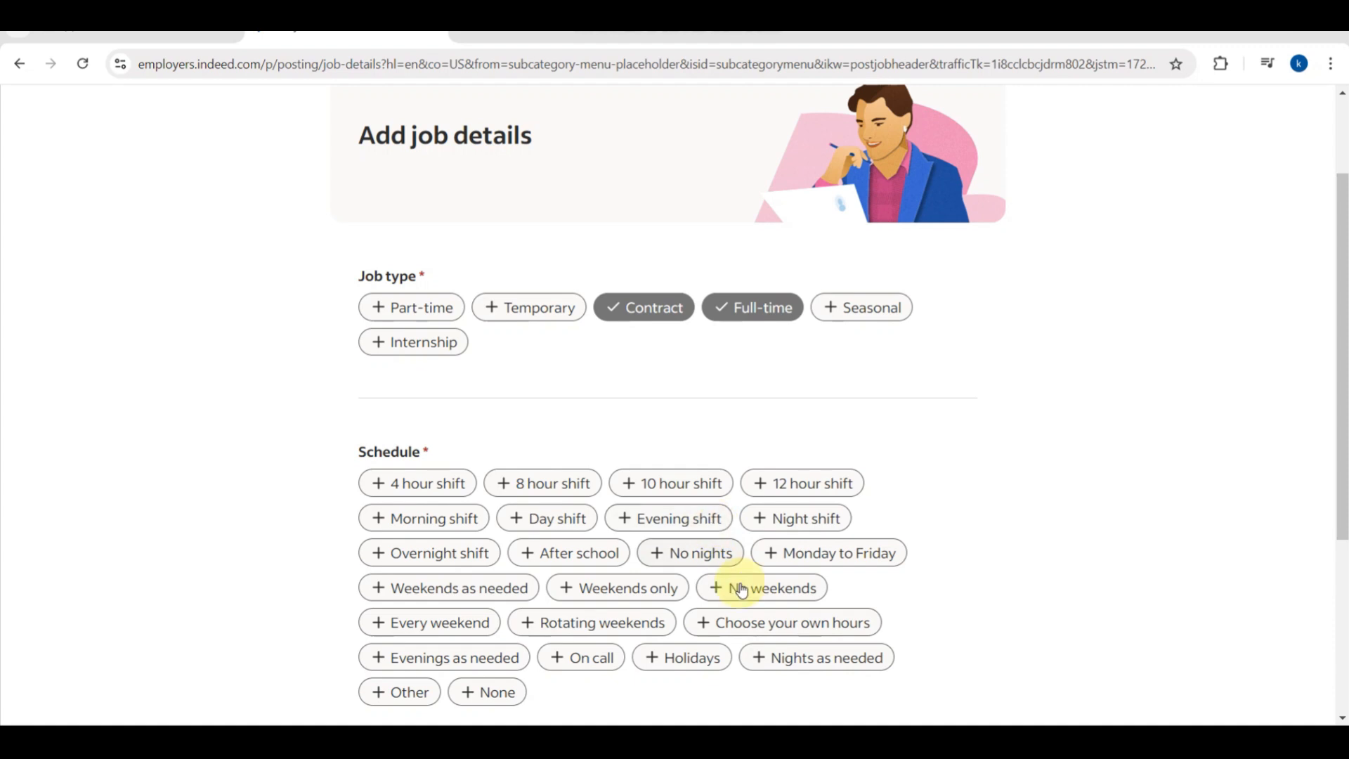
{"action": "left_click", "coordinate": [746, 618]}
{"action": "scroll", "coordinate": [746, 618], "scroll_direction": "down", "scroll_amount": 3}
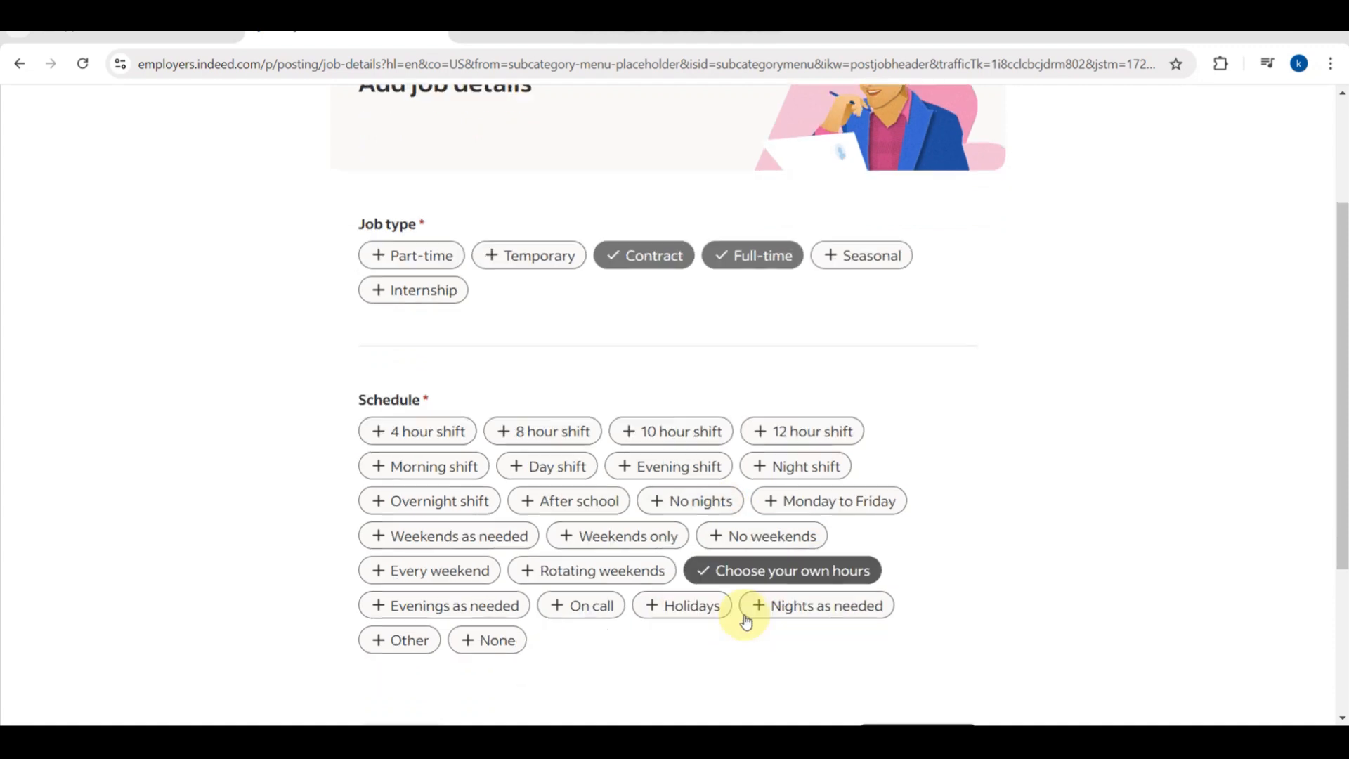
{"action": "scroll", "coordinate": [743, 614], "scroll_direction": "down", "scroll_amount": 1}
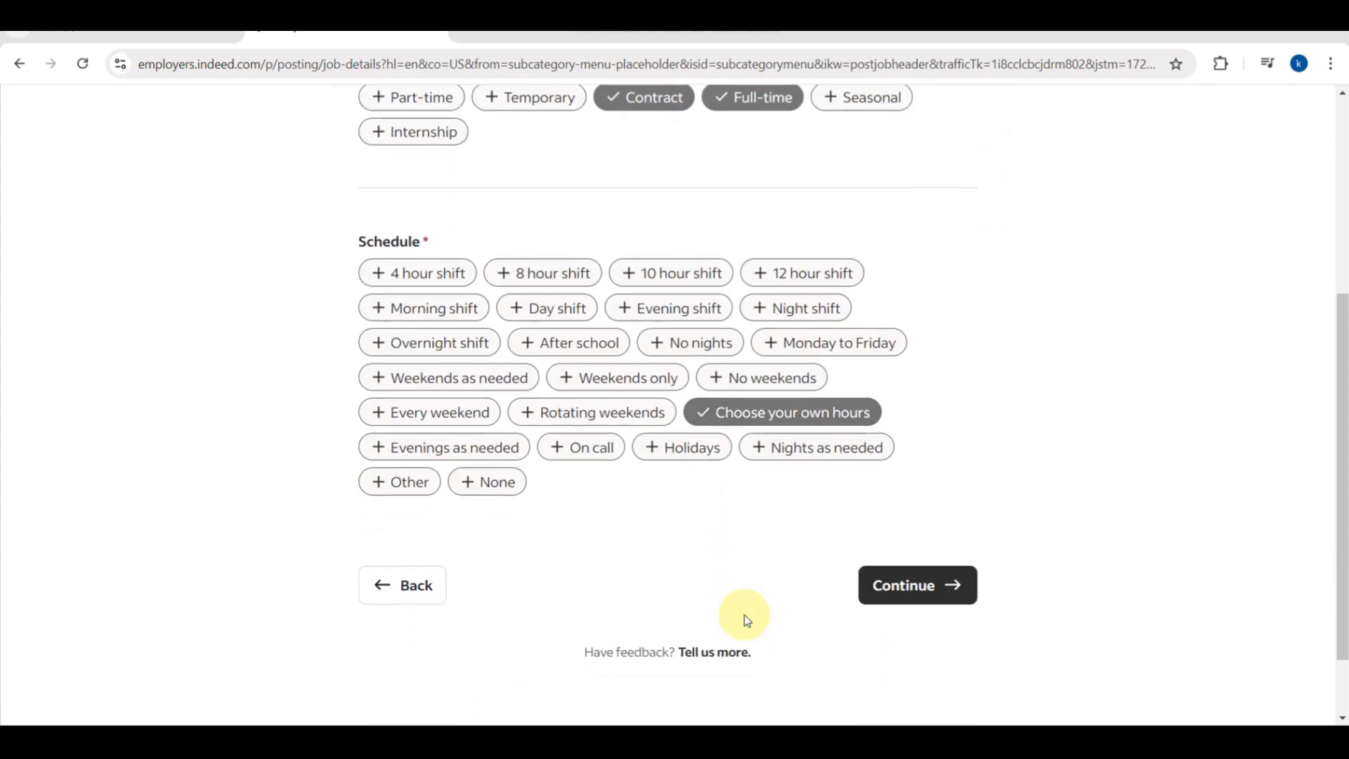
{"action": "left_click", "coordinate": [887, 587]}
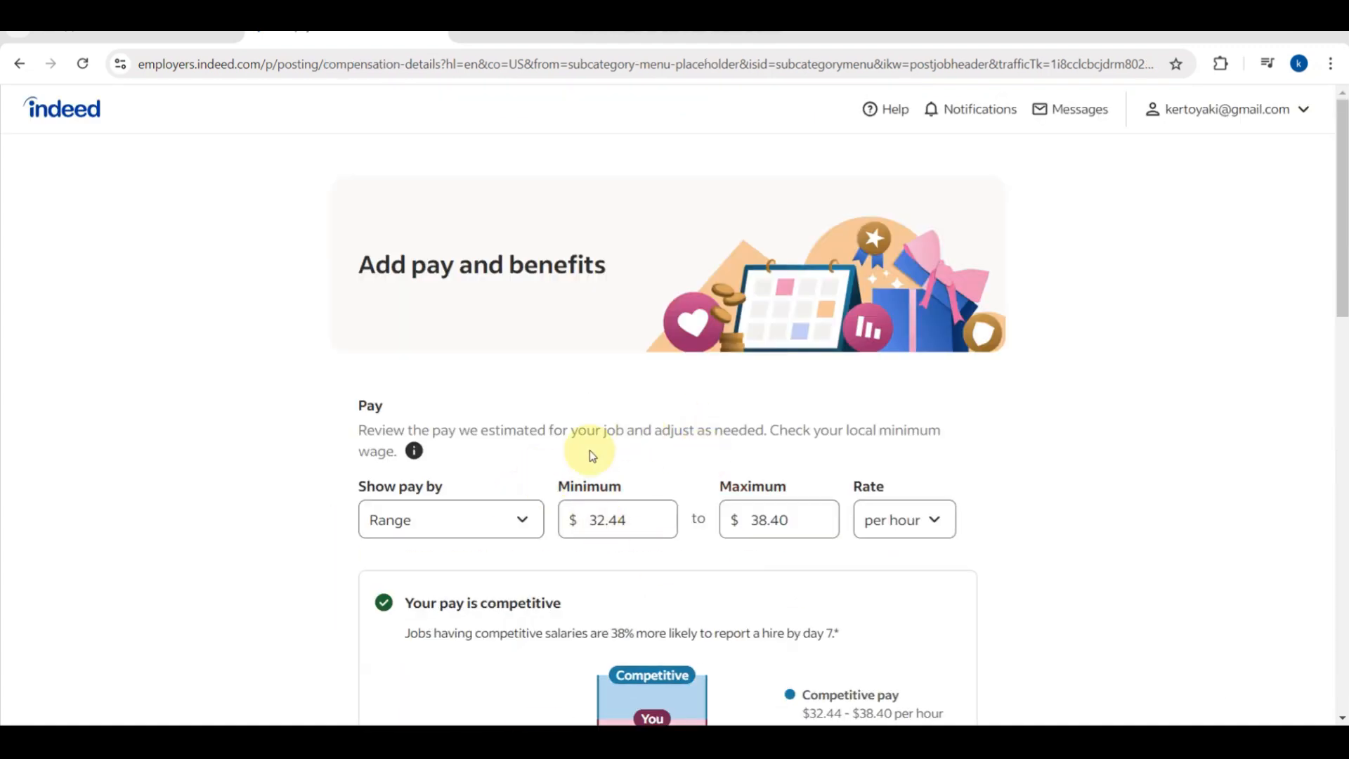
Replace the 32.44 pay range with a starting amount of $14 per hour.
{"action": "scroll", "coordinate": [538, 468], "scroll_direction": "down", "scroll_amount": 1}
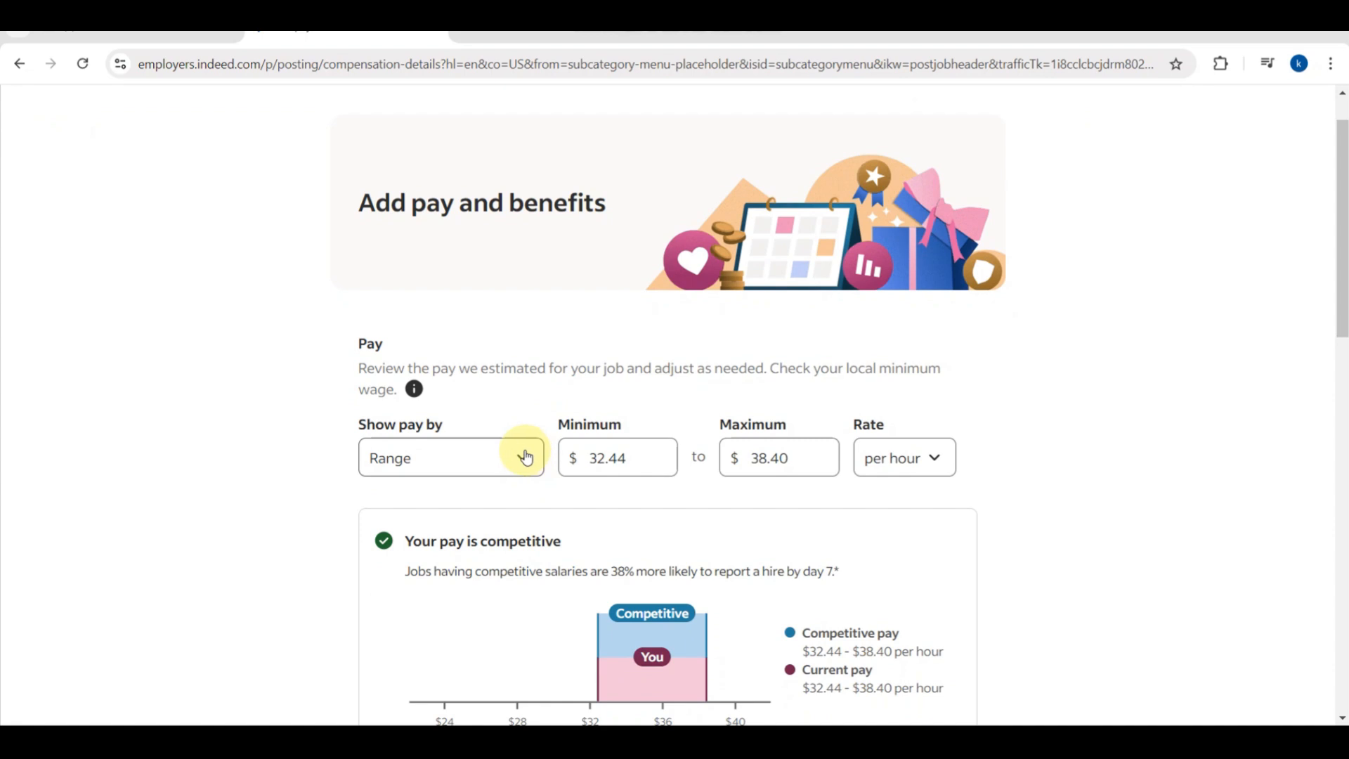
{"action": "left_click", "coordinate": [526, 457]}
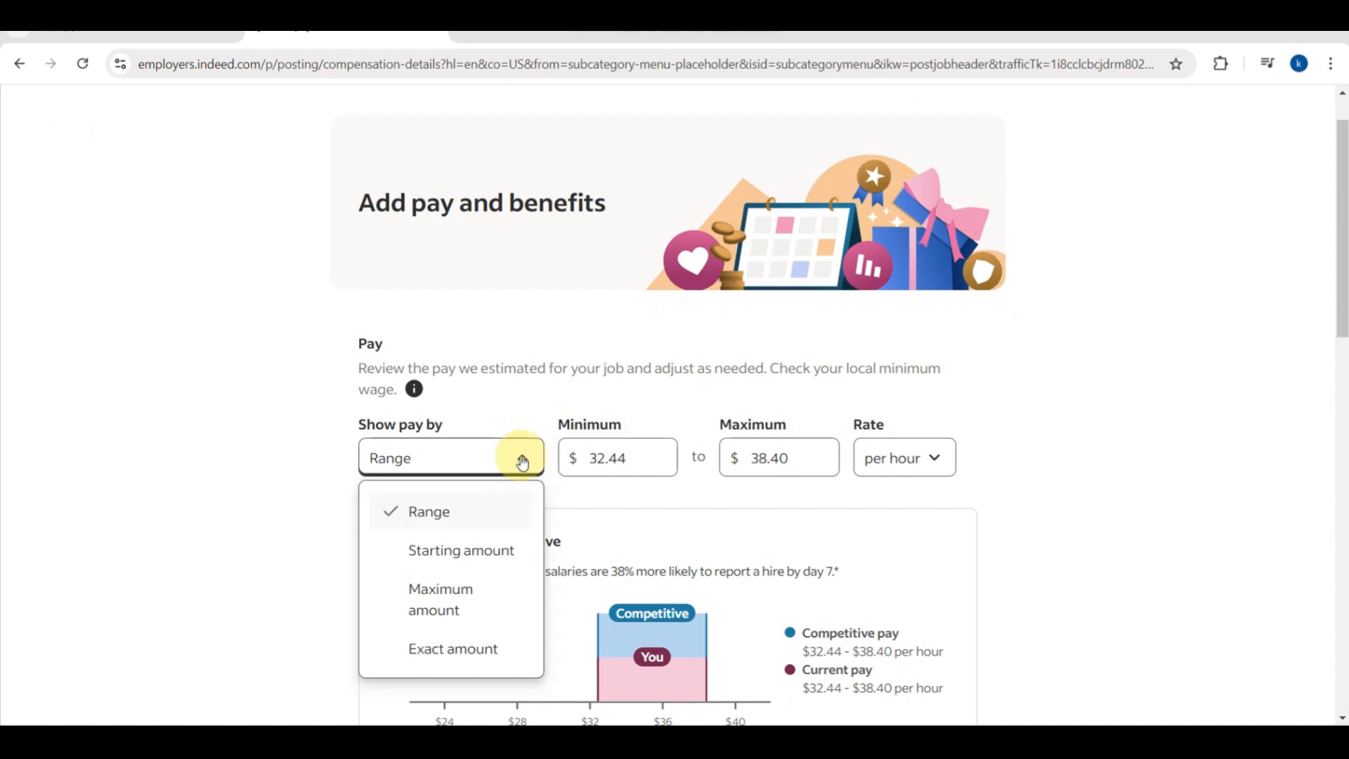
{"action": "left_click", "coordinate": [474, 548]}
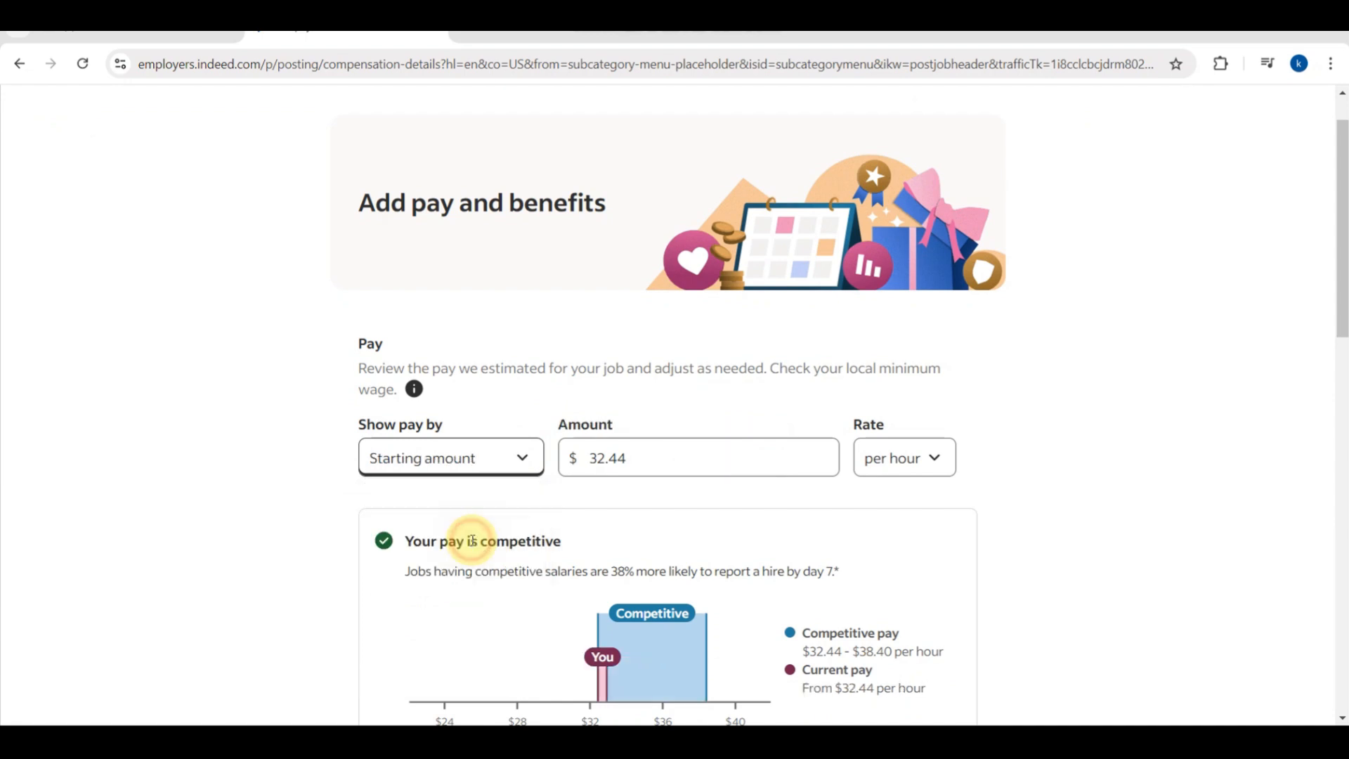
{"action": "left_click", "coordinate": [665, 447]}
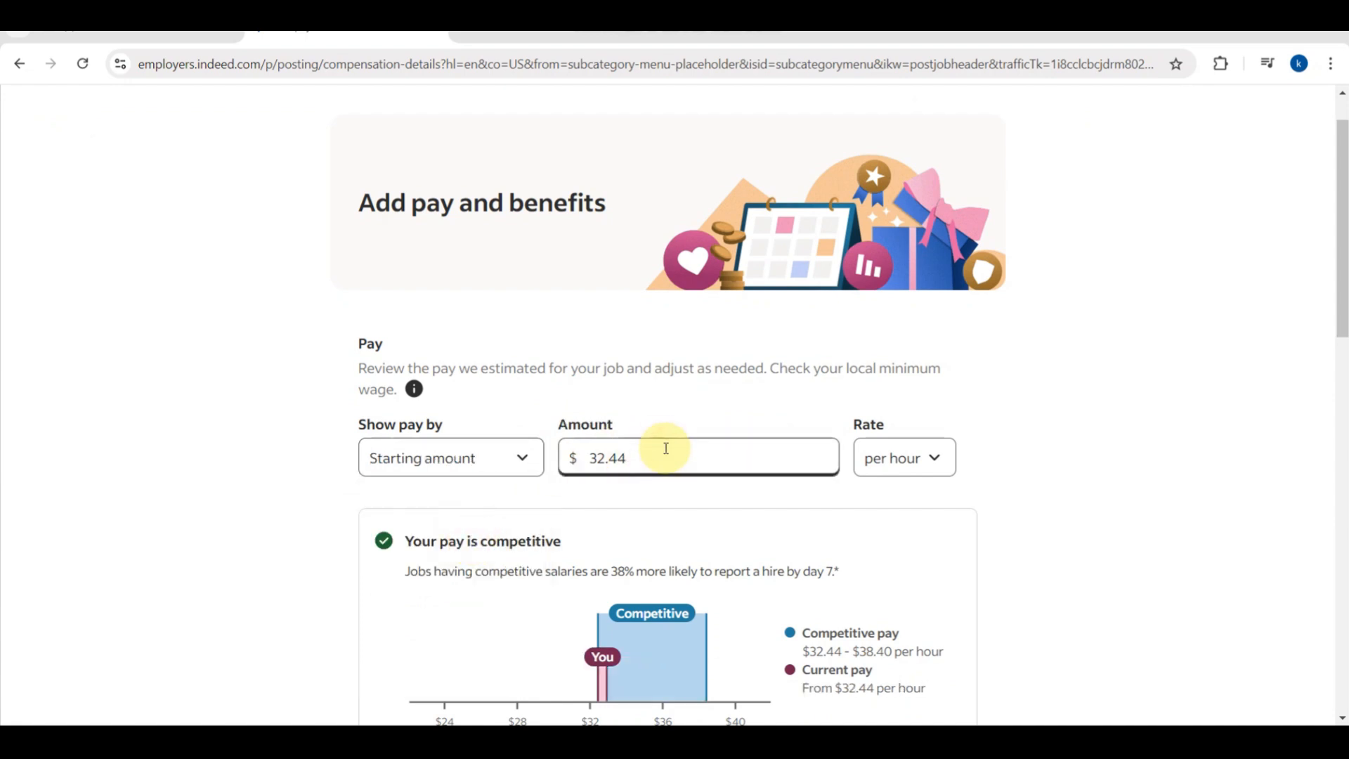
{"action": "double_click", "coordinate": [665, 447]}
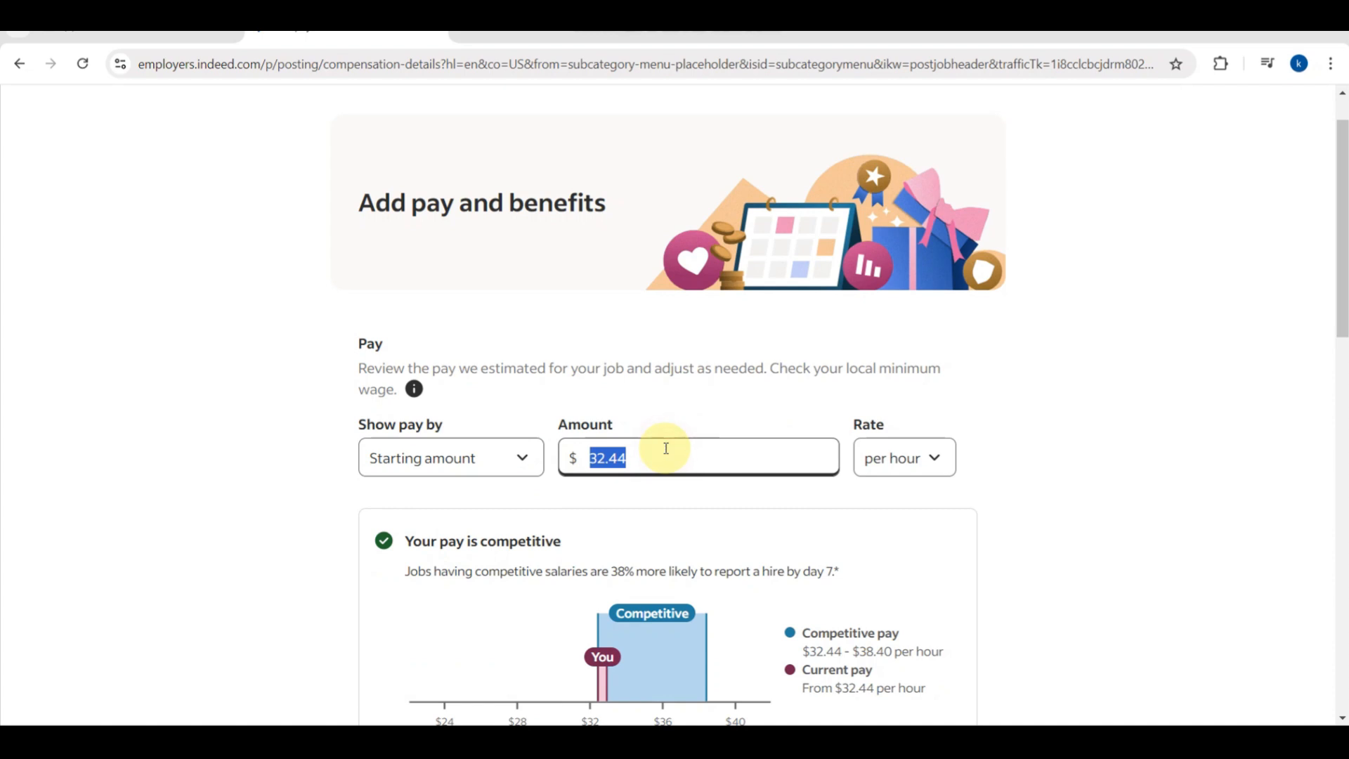
{"action": "key", "text": "BackSpace"}
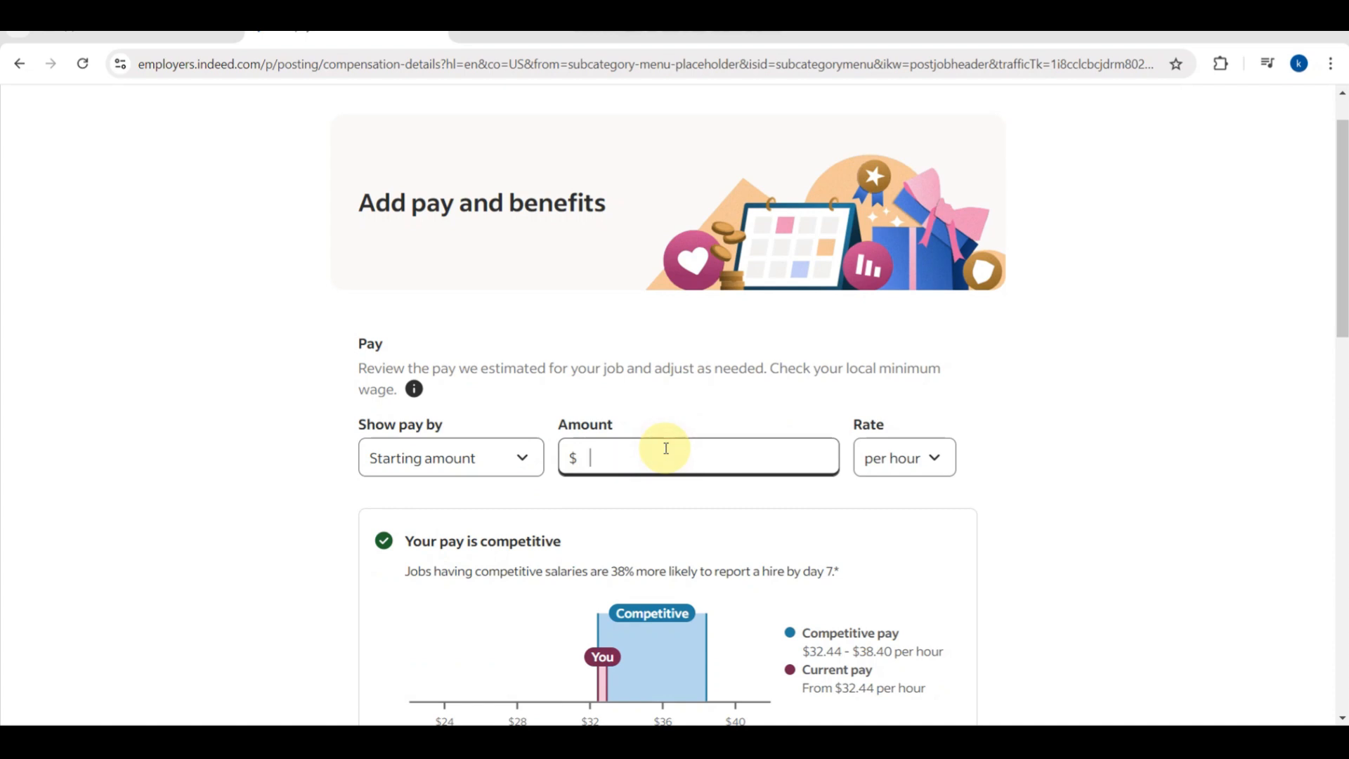
{"action": "left_click", "coordinate": [910, 458]}
{"action": "left_click", "coordinate": [747, 399]}
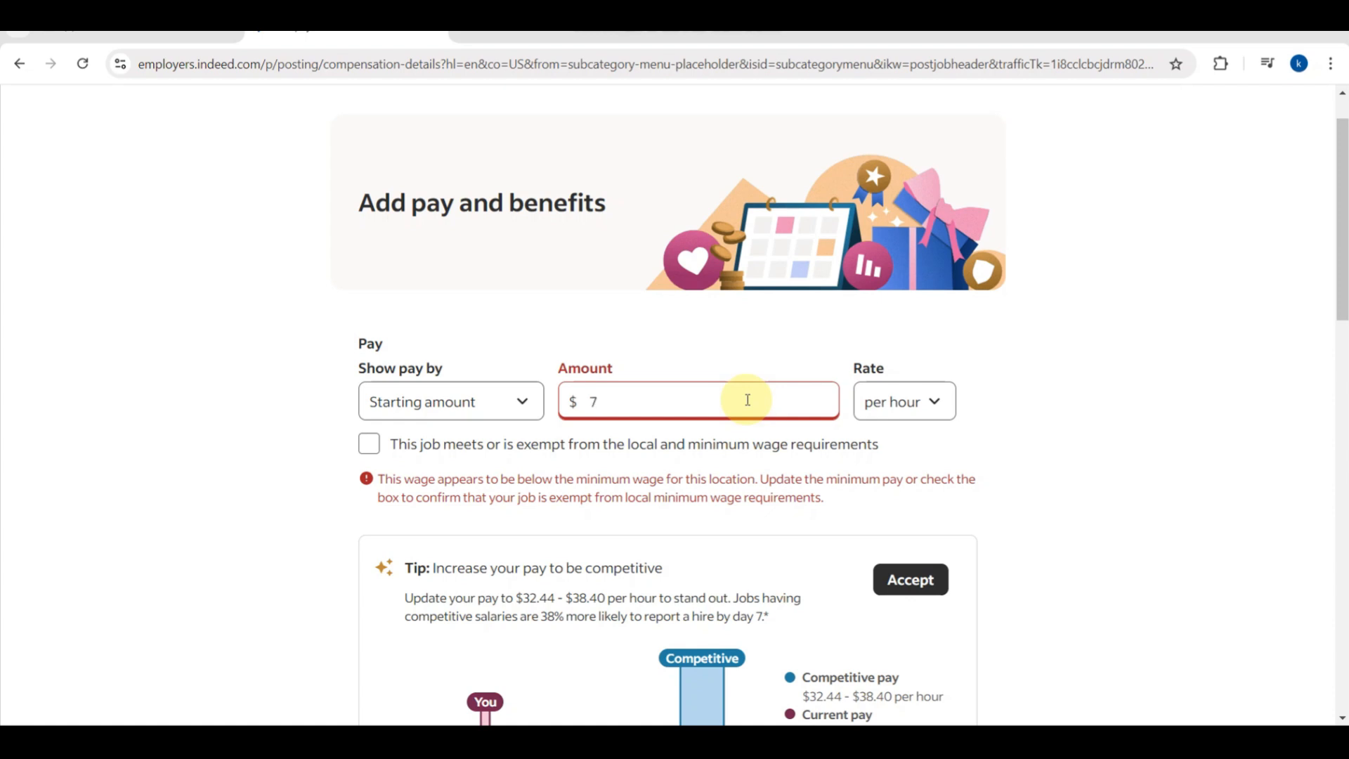
{"action": "left_click", "coordinate": [903, 404]}
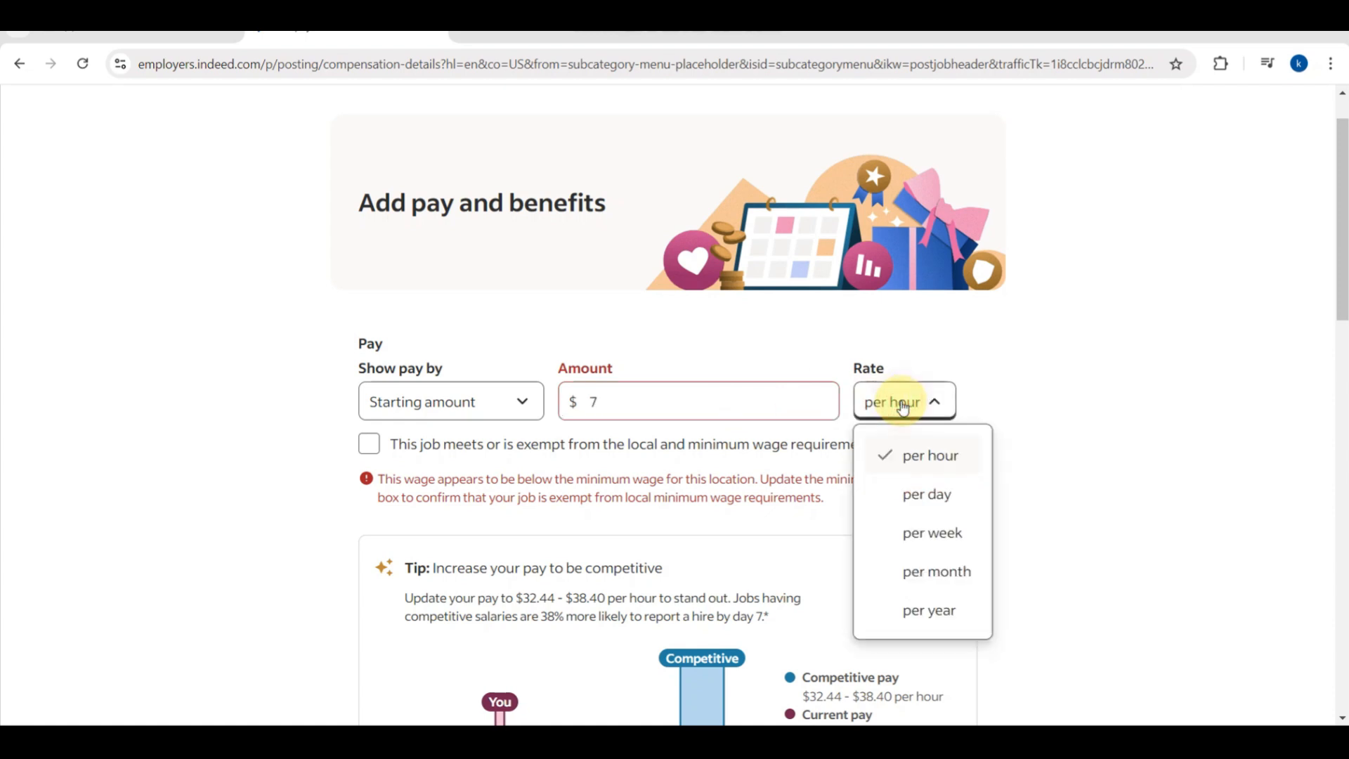
{"action": "left_click", "coordinate": [901, 448]}
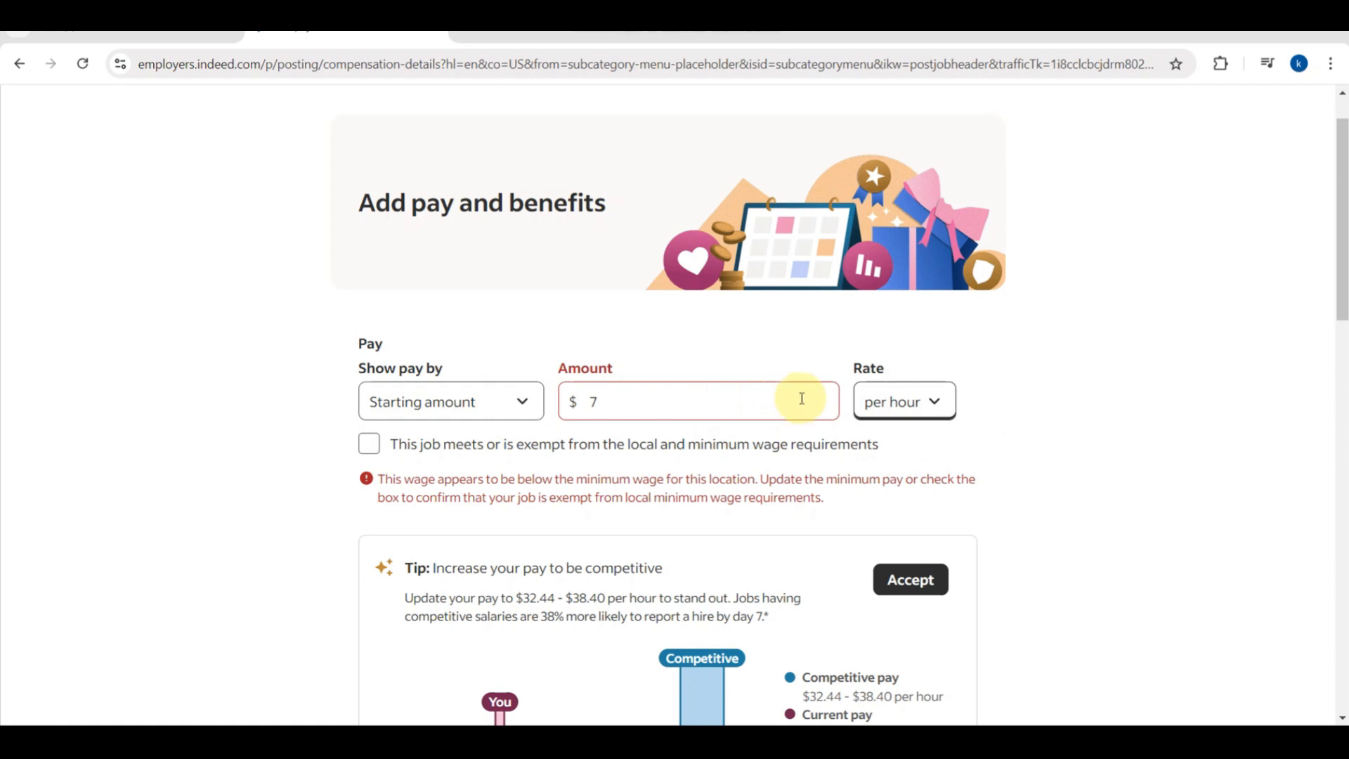
{"action": "left_click", "coordinate": [689, 418]}
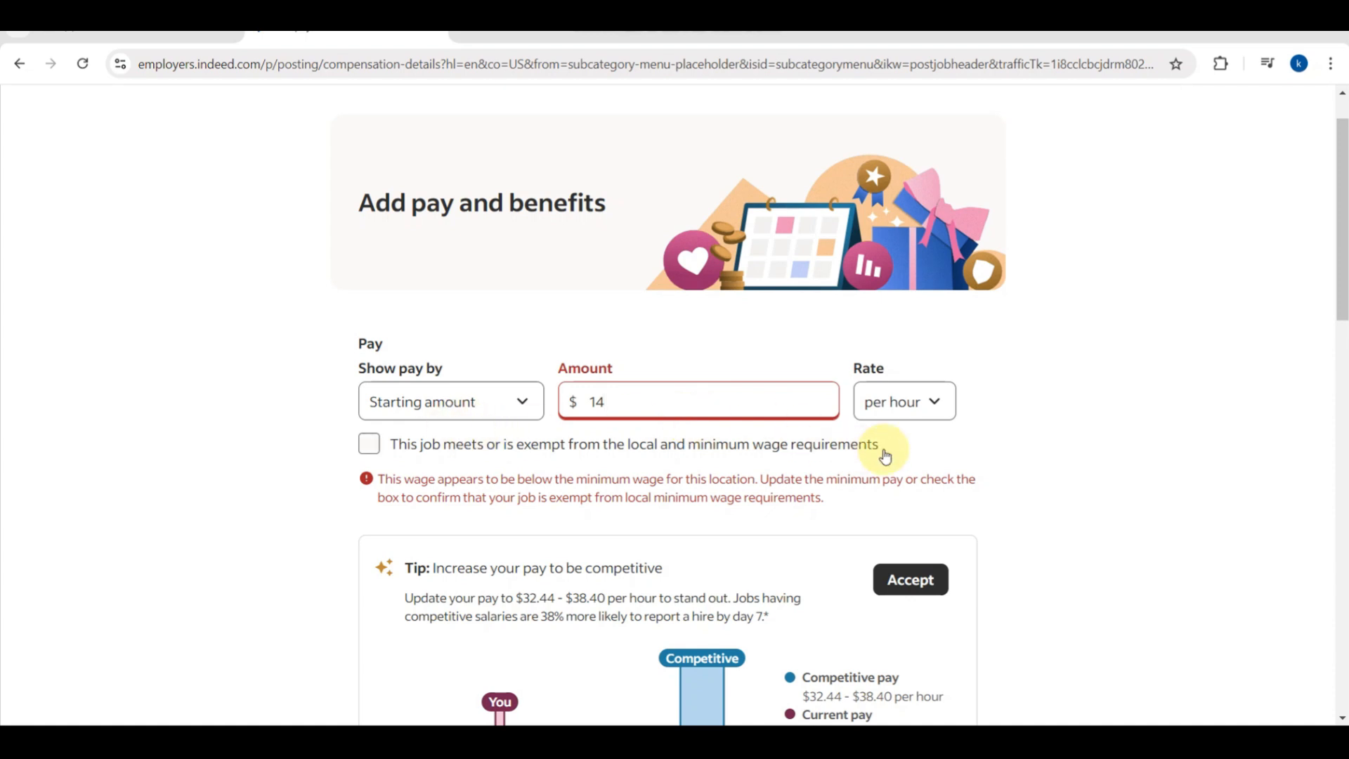
{"action": "left_click", "coordinate": [1038, 456]}
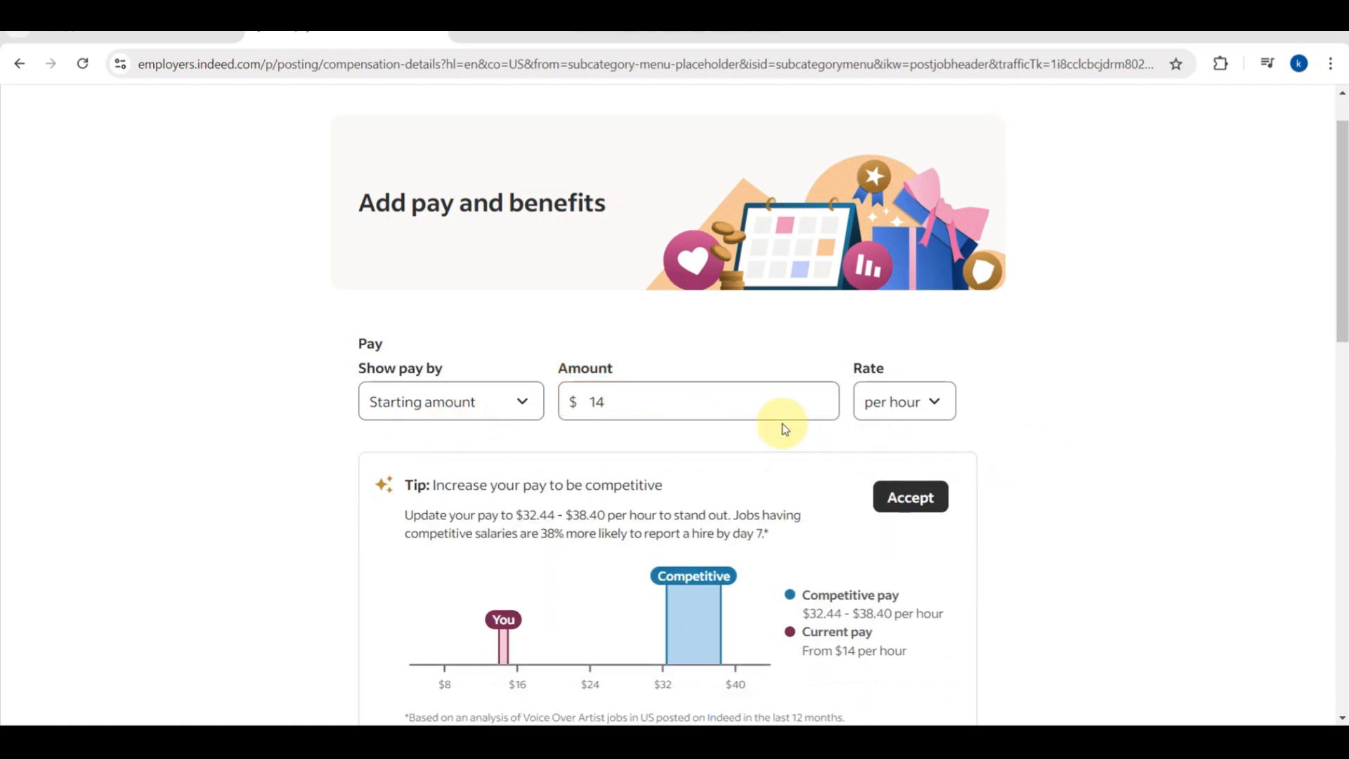
Show expected hours as a range from 7 to 21 hours per week.
{"action": "scroll", "coordinate": [732, 414], "scroll_direction": "down", "scroll_amount": 2}
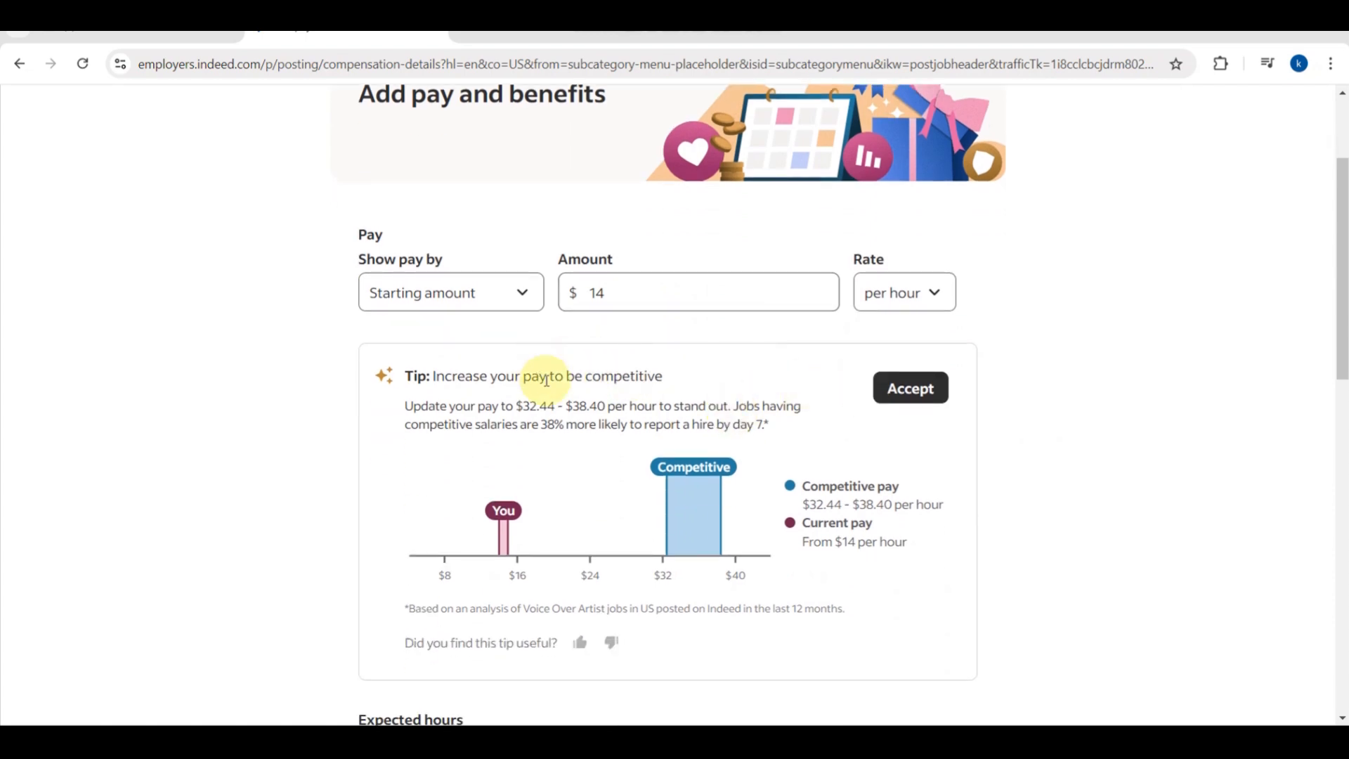
{"action": "scroll", "coordinate": [896, 390], "scroll_direction": "down", "scroll_amount": 4}
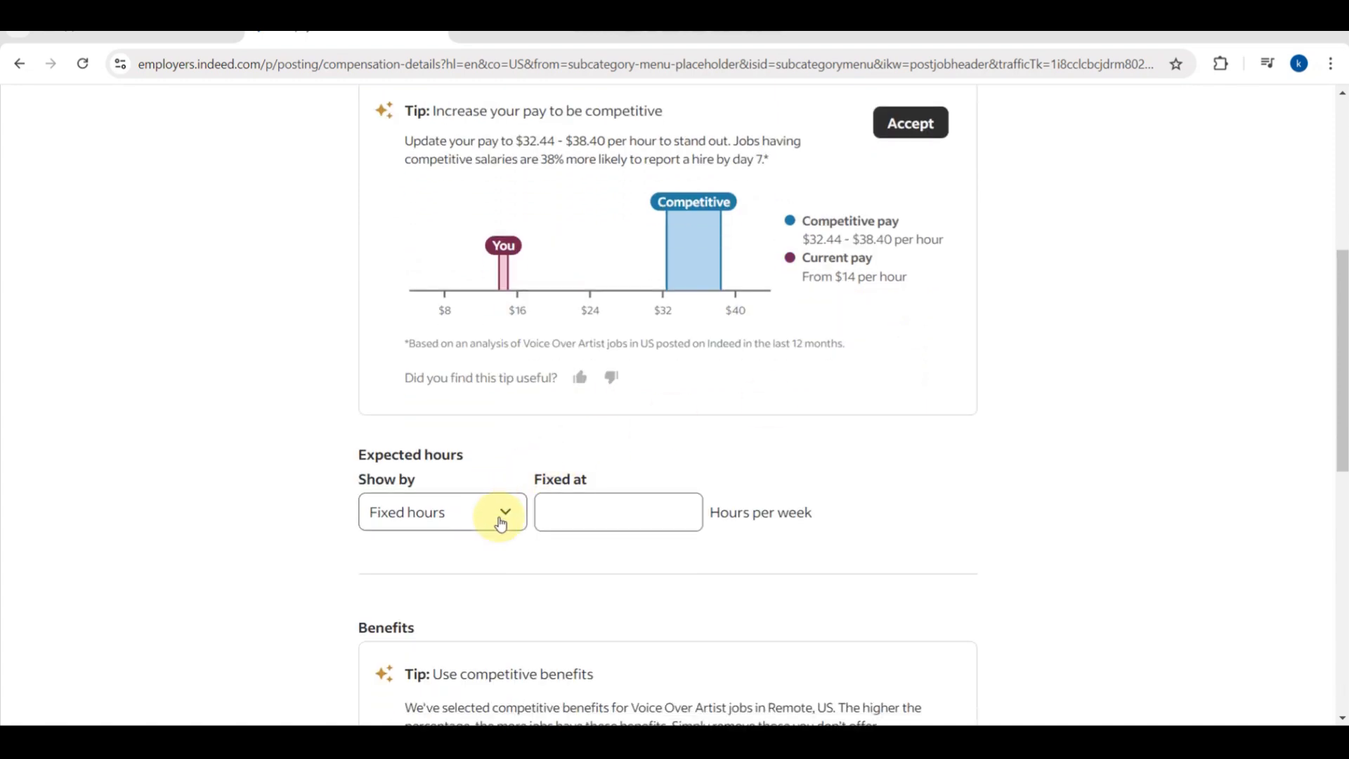
{"action": "left_click", "coordinate": [501, 523]}
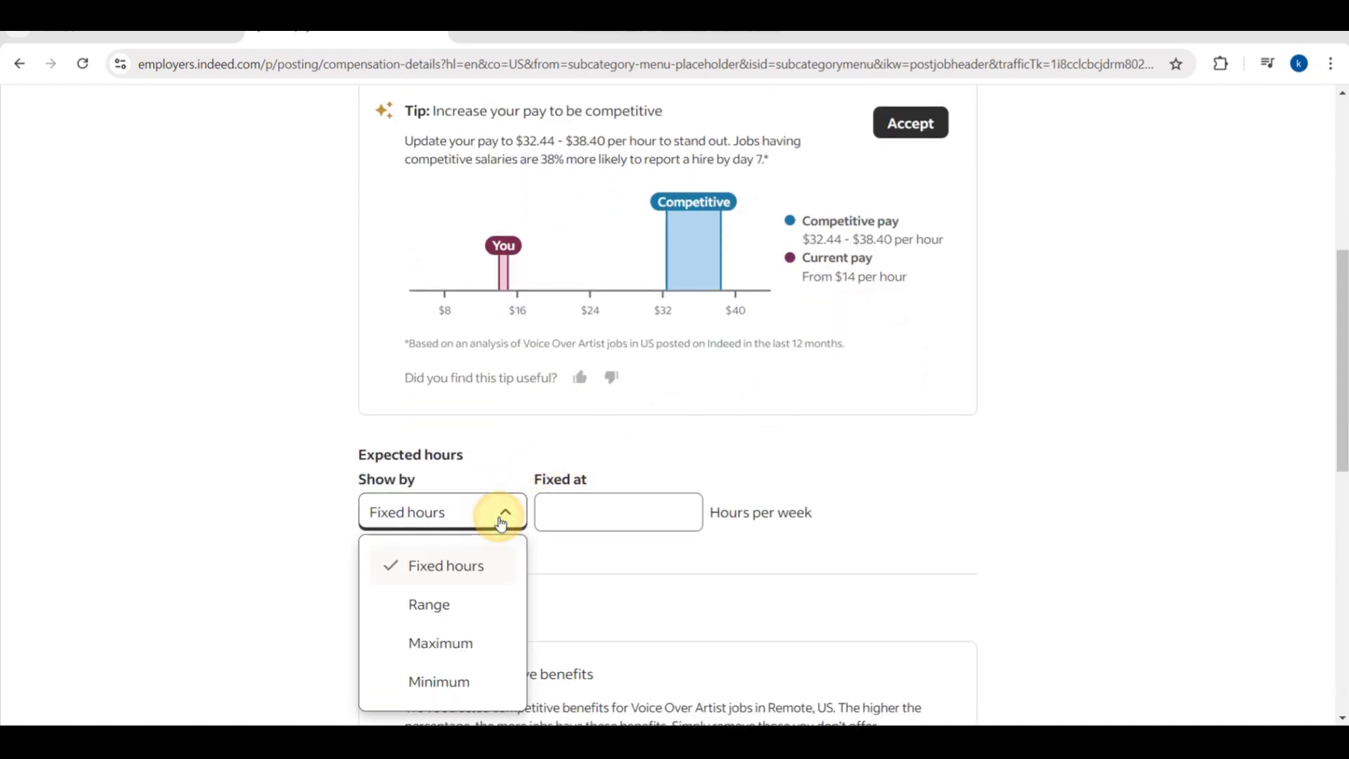
{"action": "left_click", "coordinate": [452, 604]}
{"action": "left_click", "coordinate": [613, 513]}
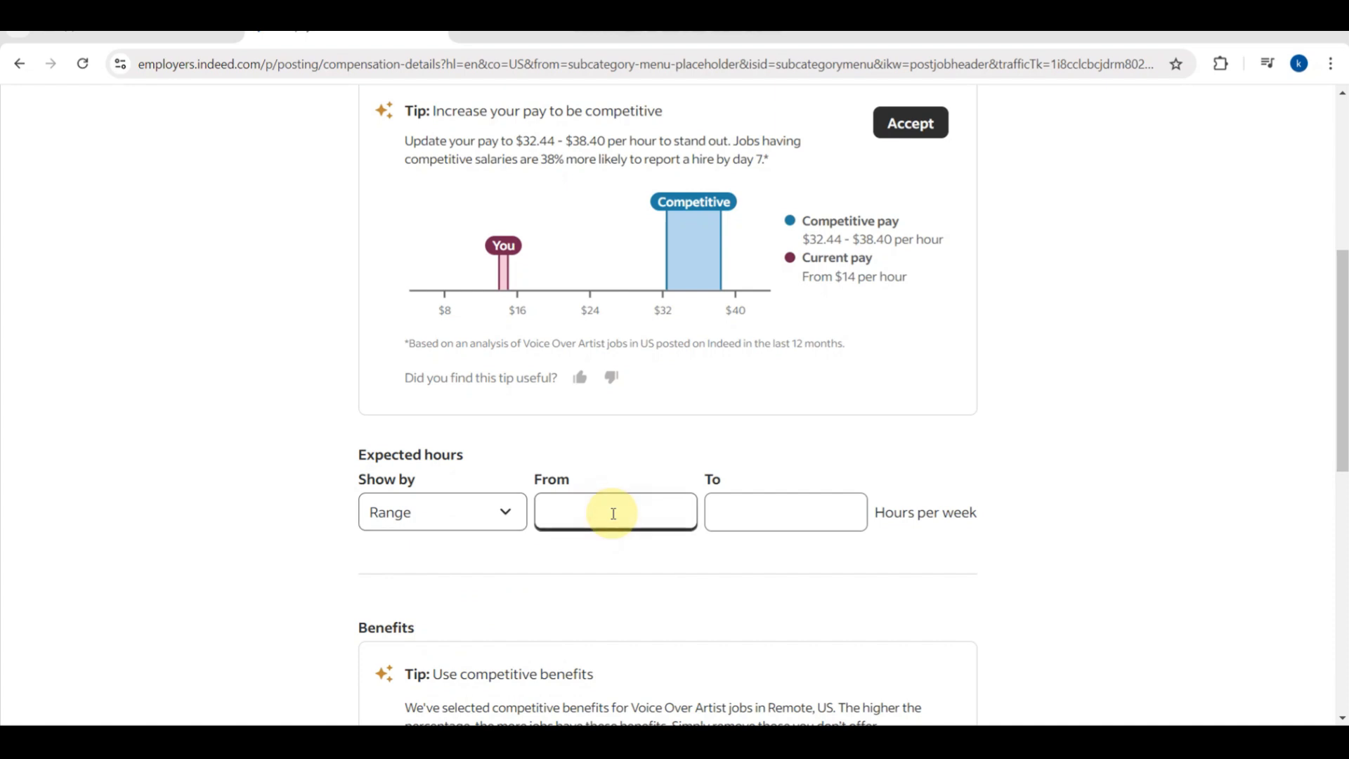
{"action": "type", "text": "7"}
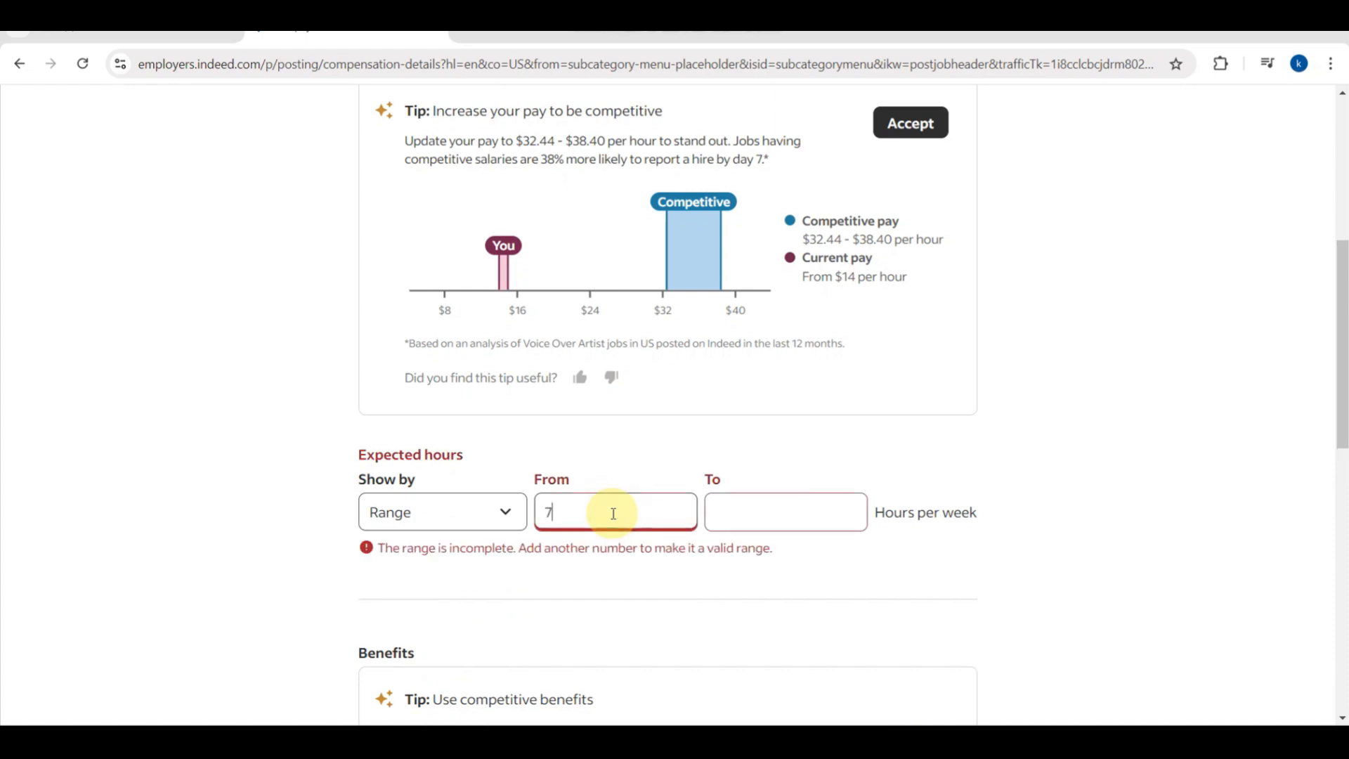
{"action": "left_click", "coordinate": [728, 516]}
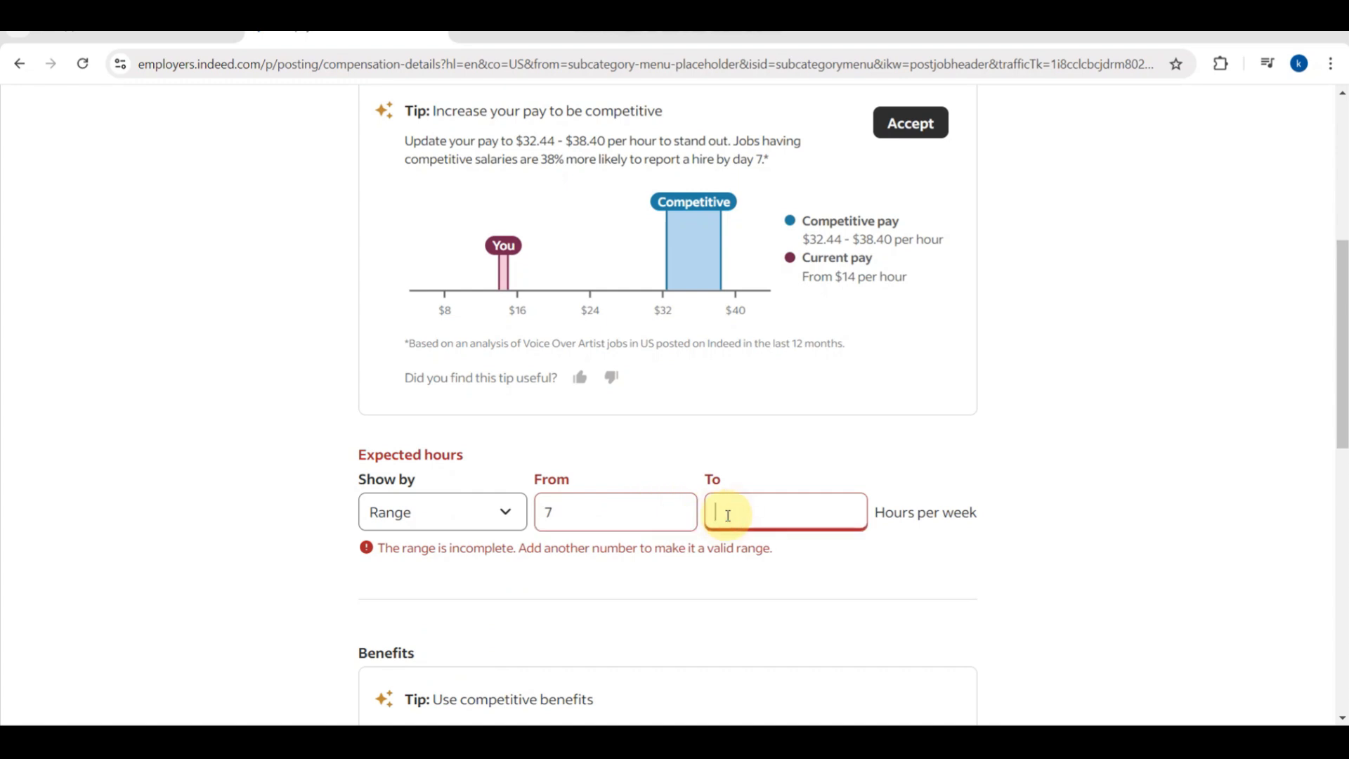
{"action": "type", "text": "2"}
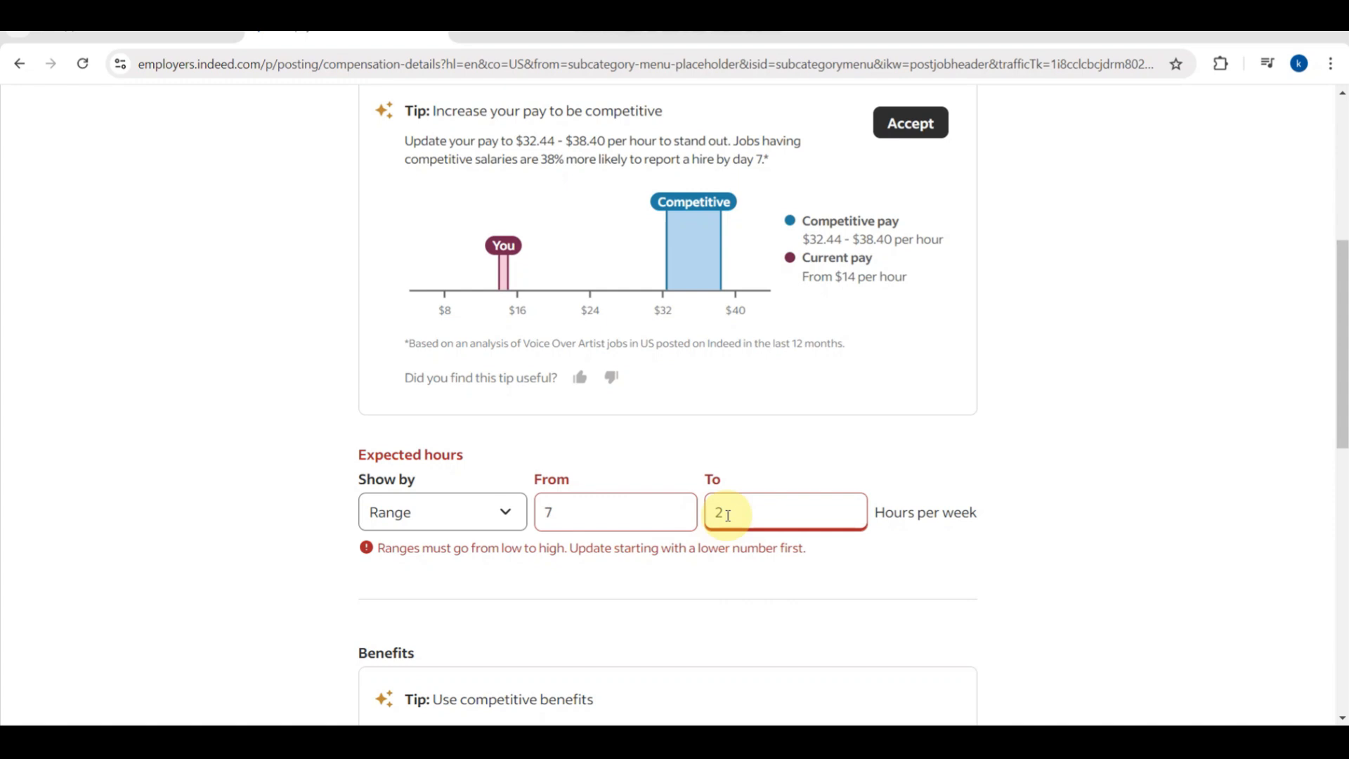
{"action": "type", "text": "1"}
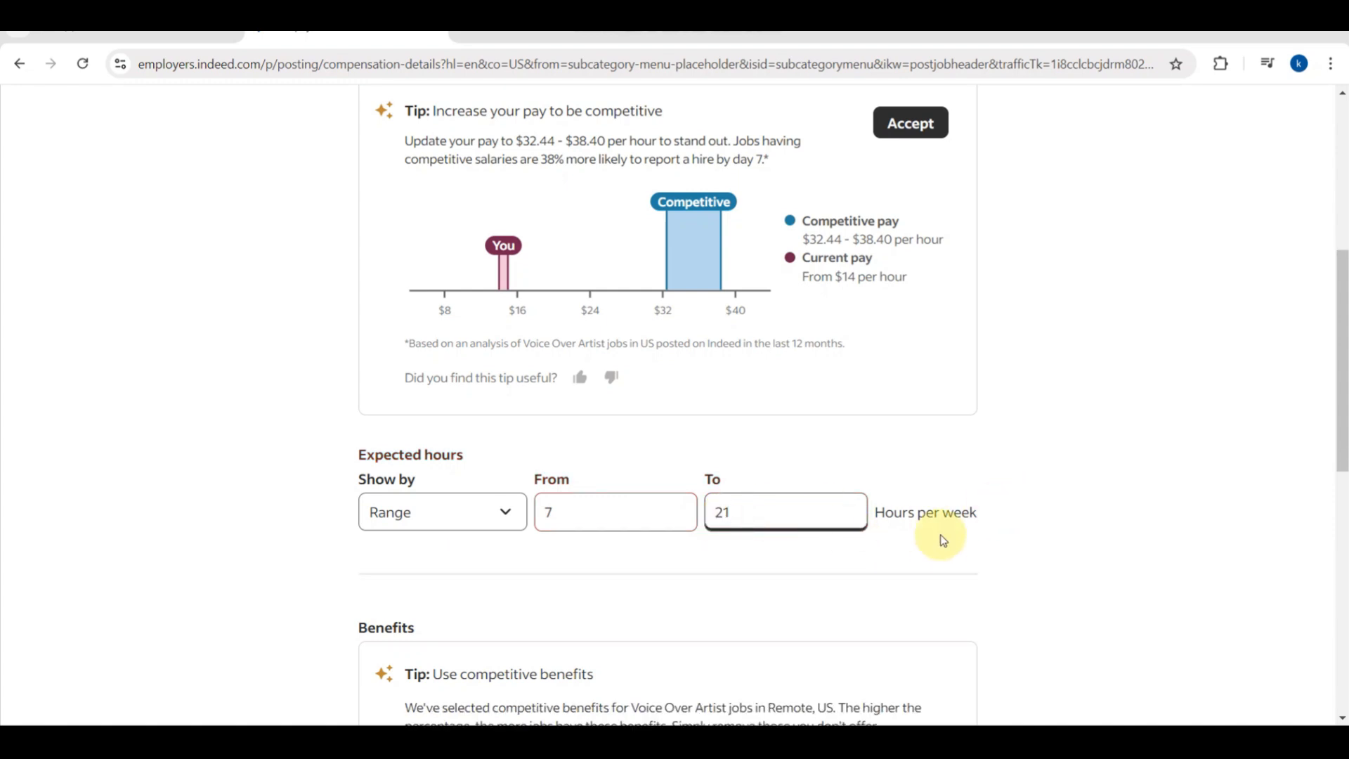
{"action": "scroll", "coordinate": [1038, 541], "scroll_direction": "down", "scroll_amount": 3}
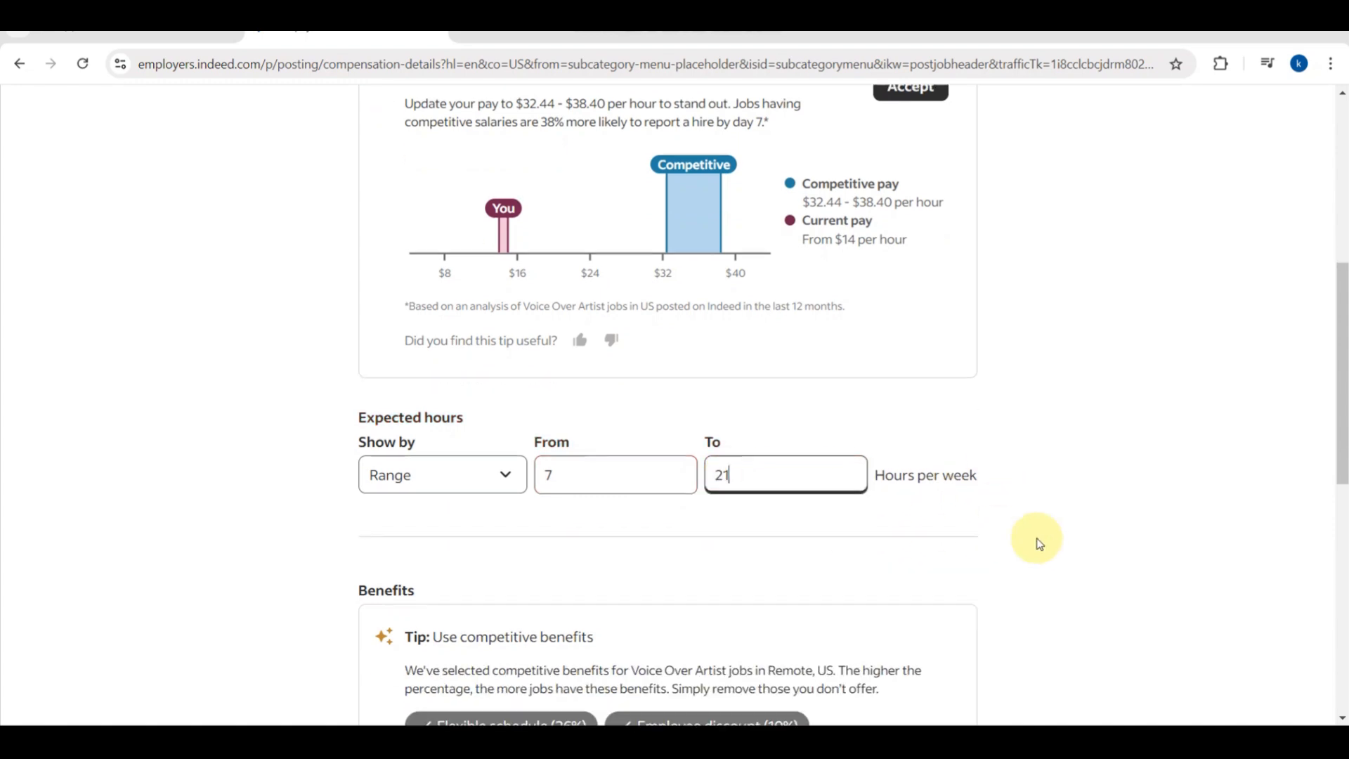
{"action": "scroll", "coordinate": [1037, 541], "scroll_direction": "down", "scroll_amount": 3}
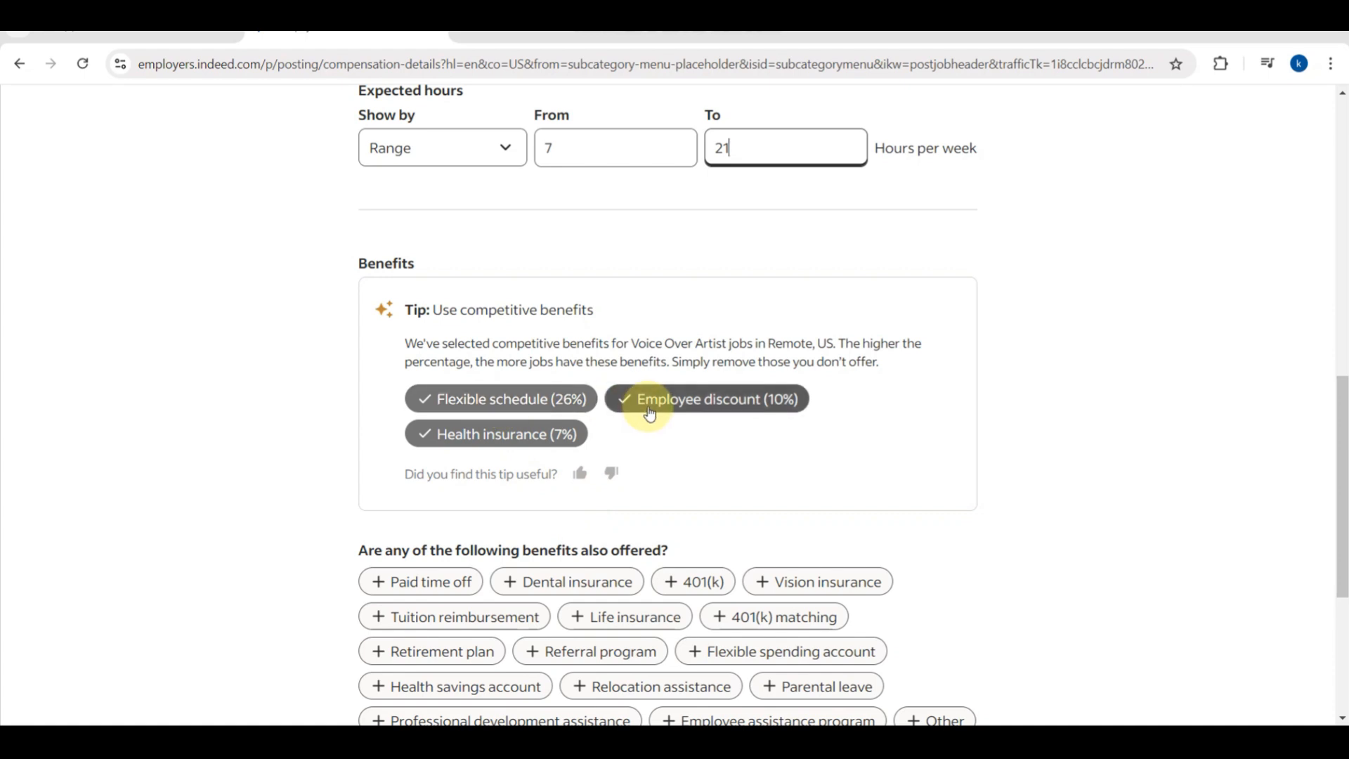
Add Life insurance and Health savings account as benefits, then continue to Describe the job.
{"action": "scroll", "coordinate": [651, 420], "scroll_direction": "down", "scroll_amount": 1}
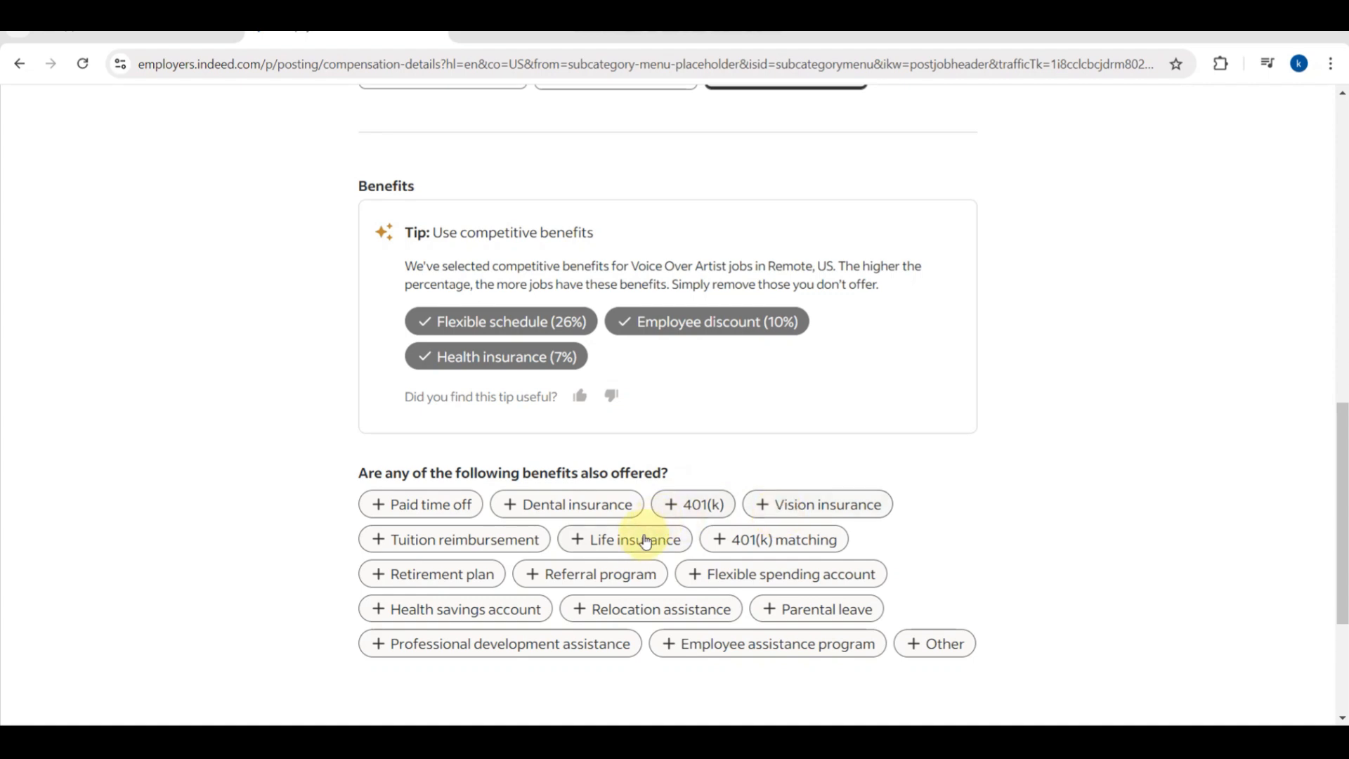
{"action": "left_click", "coordinate": [590, 545]}
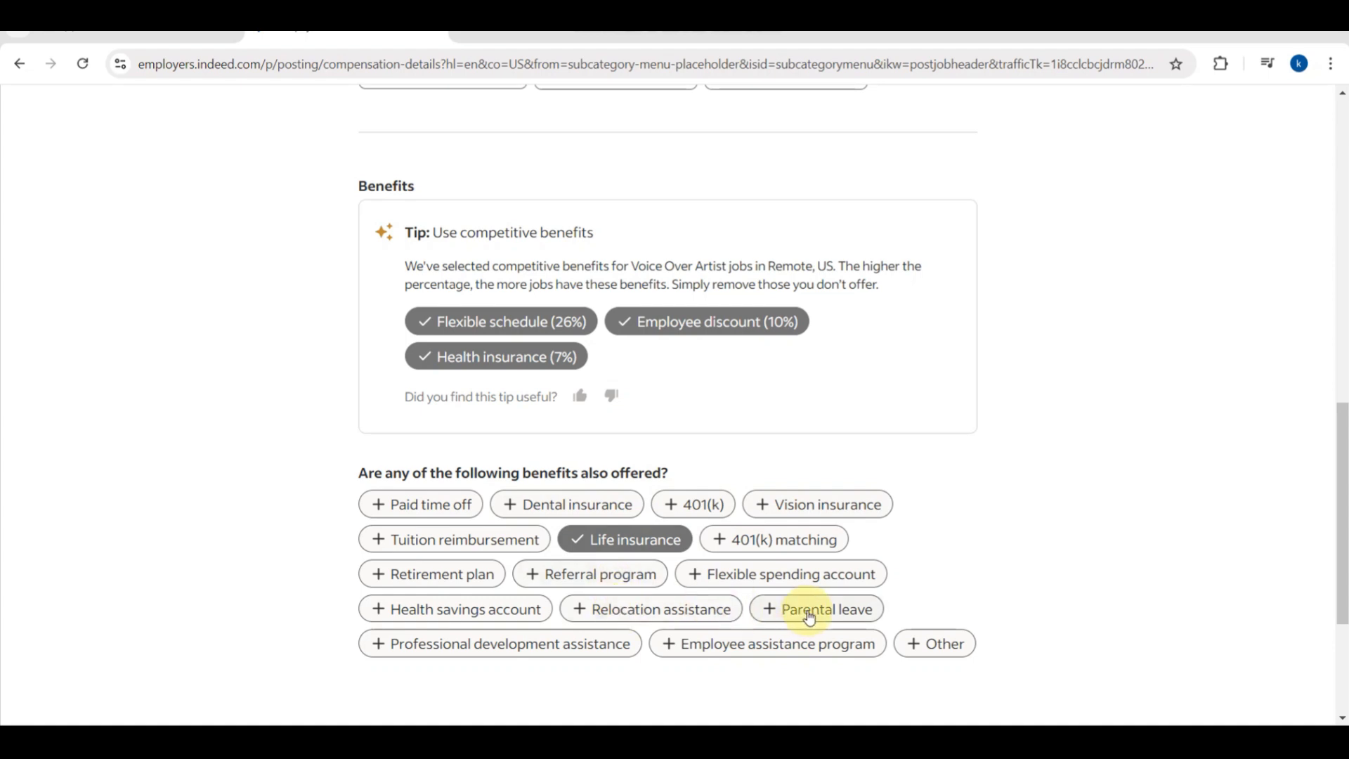
{"action": "scroll", "coordinate": [809, 618], "scroll_direction": "down", "scroll_amount": 1}
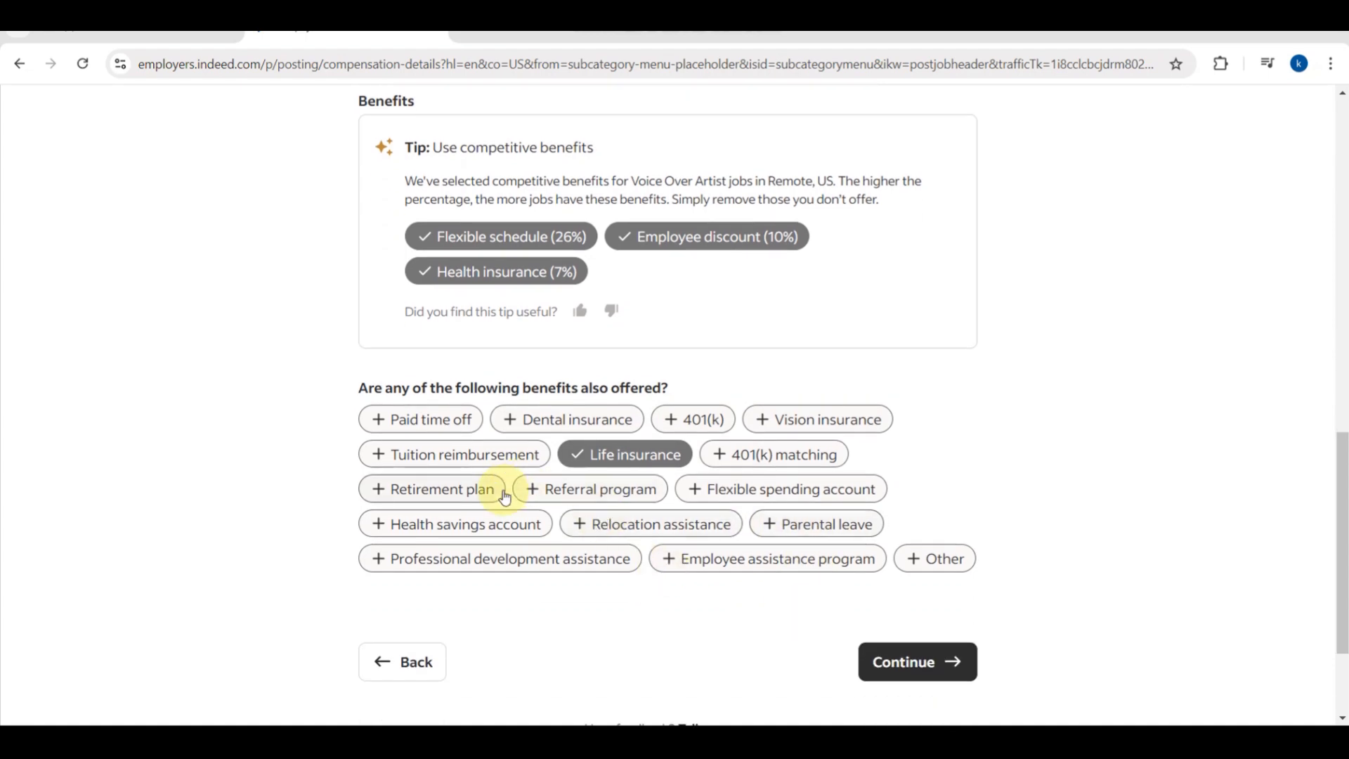
{"action": "left_click", "coordinate": [467, 523]}
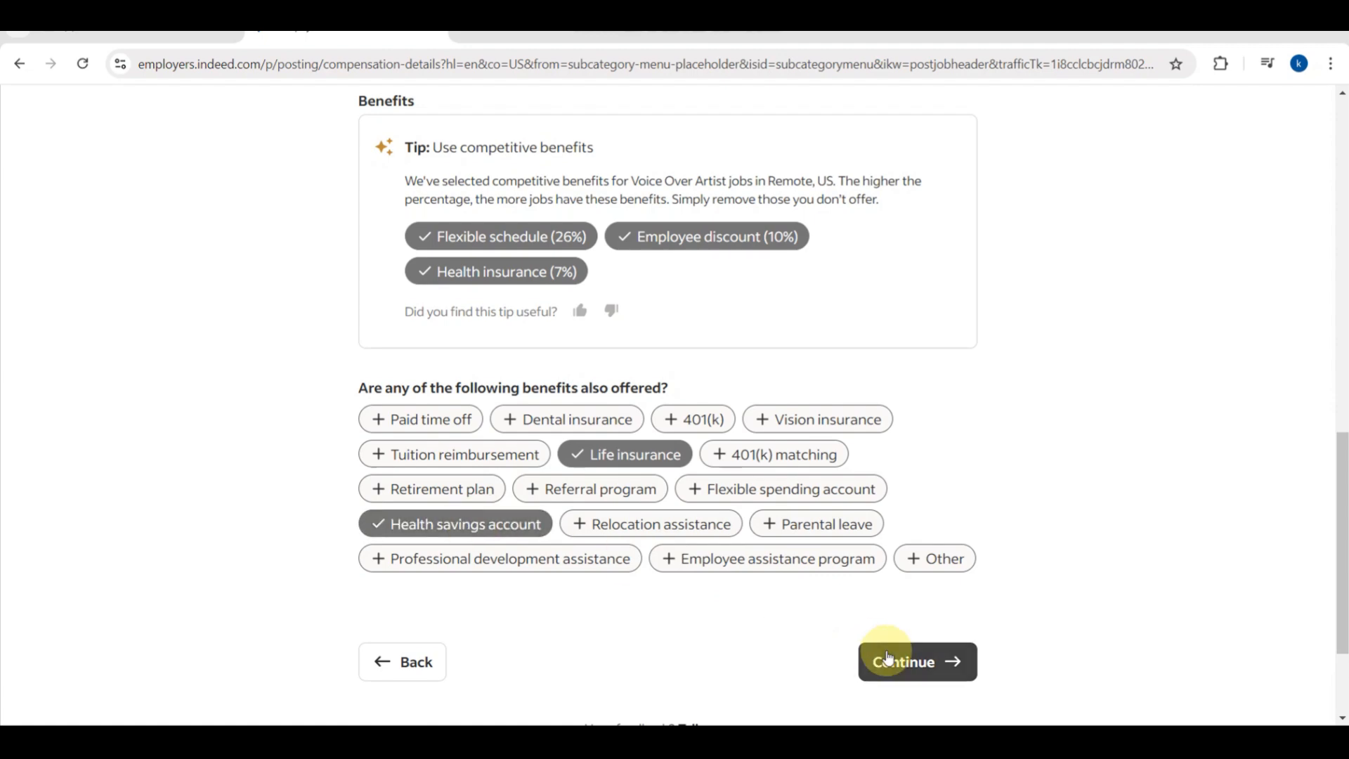
{"action": "scroll", "coordinate": [887, 659], "scroll_direction": "down", "scroll_amount": 1}
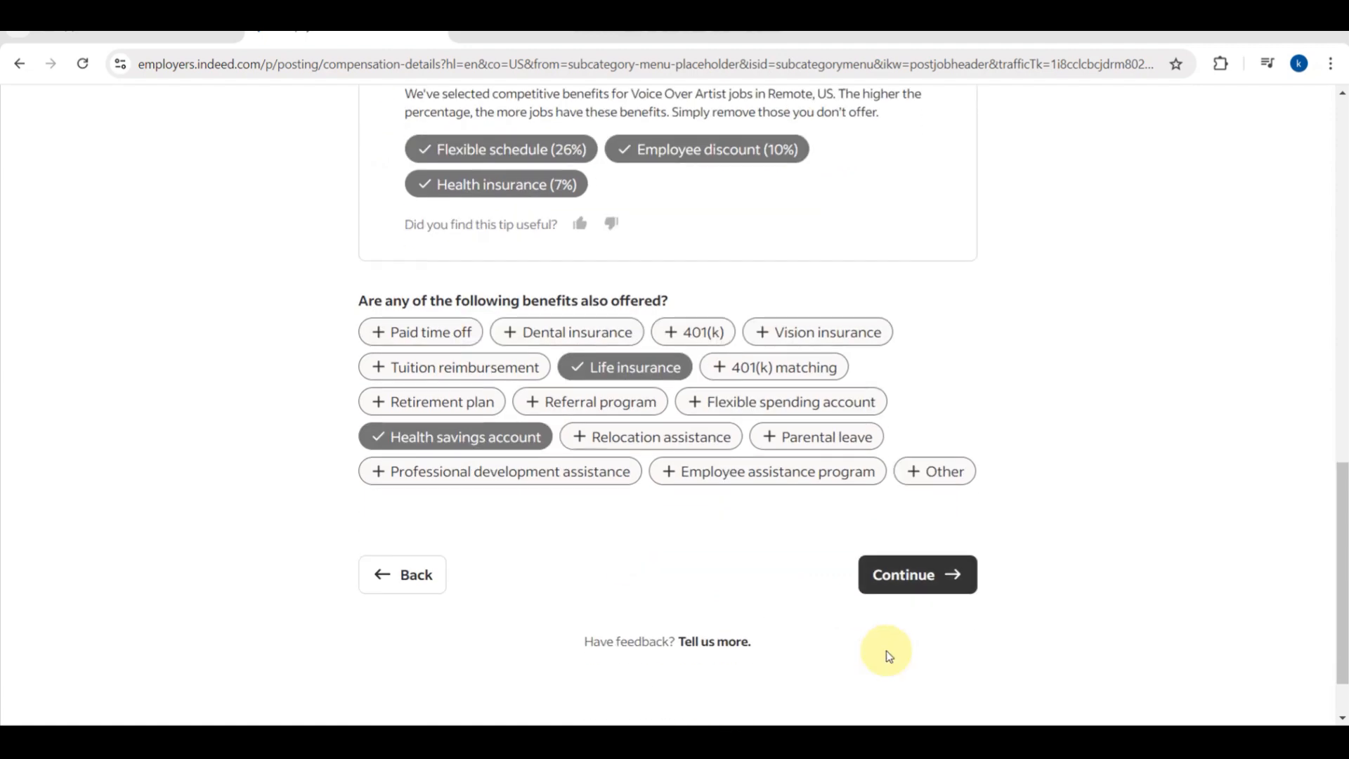
{"action": "left_click", "coordinate": [902, 576]}
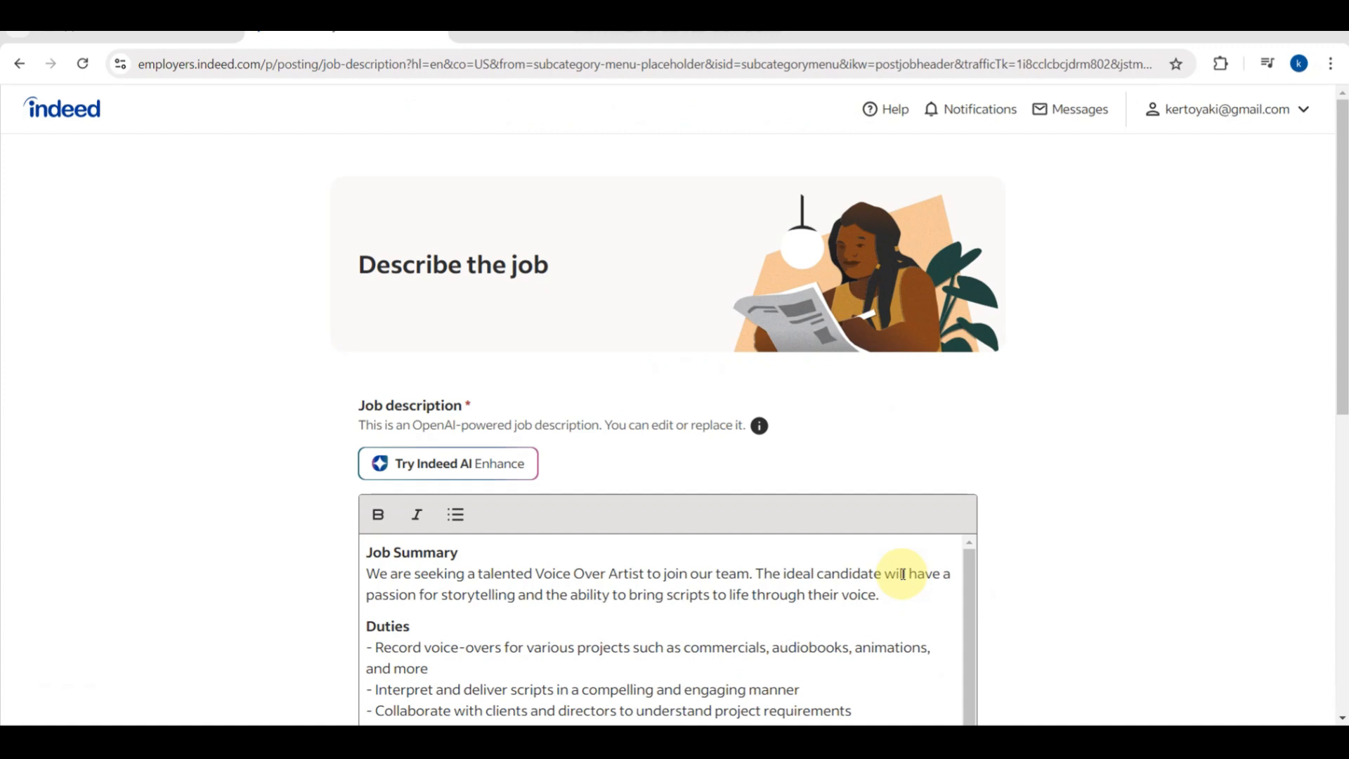
{"action": "scroll", "coordinate": [651, 541], "scroll_direction": "down", "scroll_amount": 1}
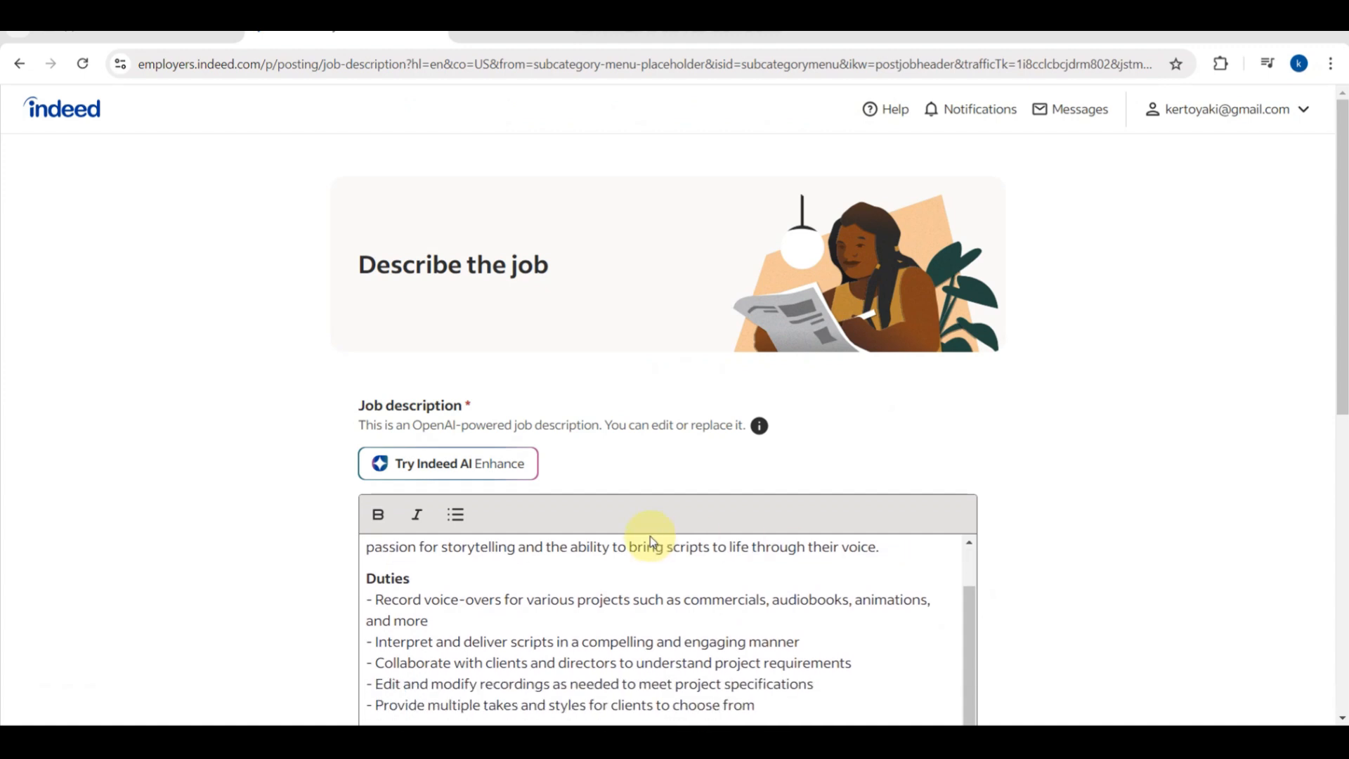
{"action": "scroll", "coordinate": [652, 541], "scroll_direction": "up", "scroll_amount": 1}
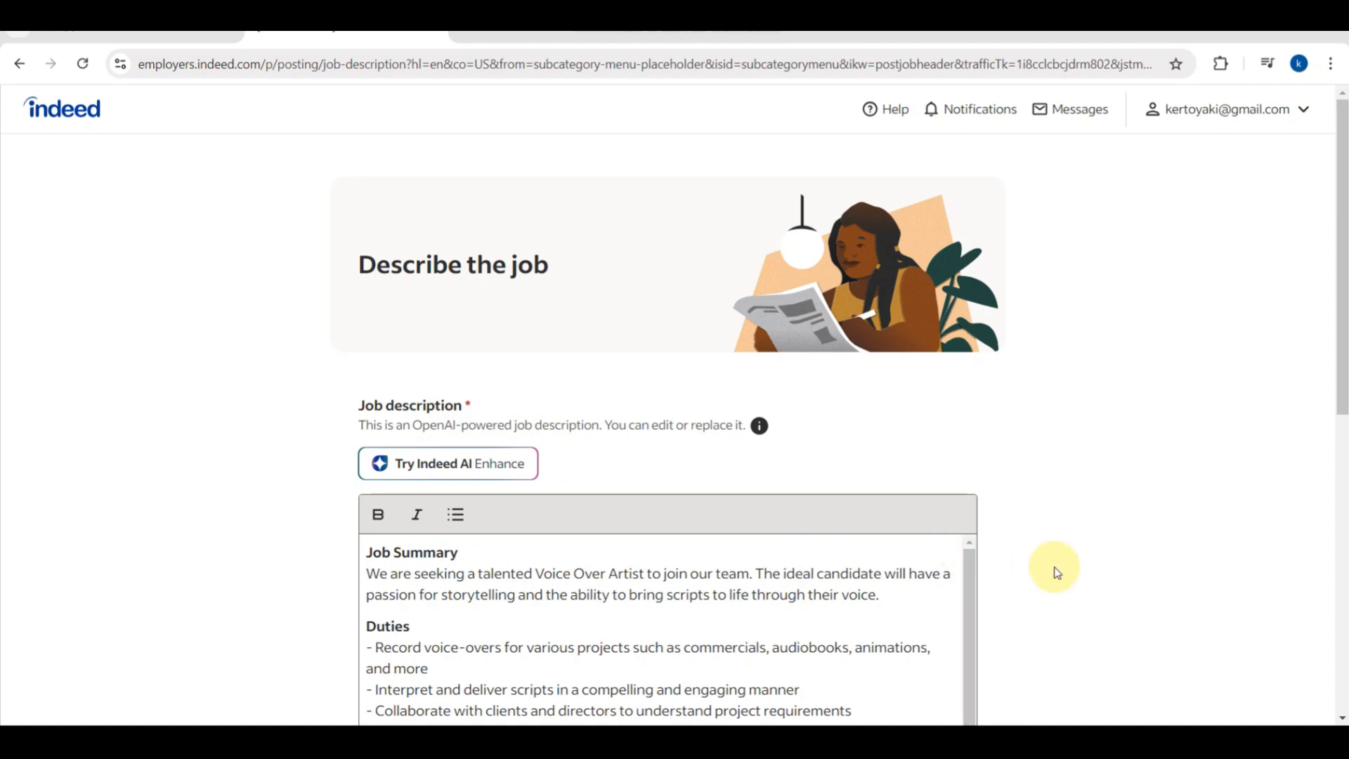
{"action": "scroll", "coordinate": [1060, 573], "scroll_direction": "down", "scroll_amount": 2}
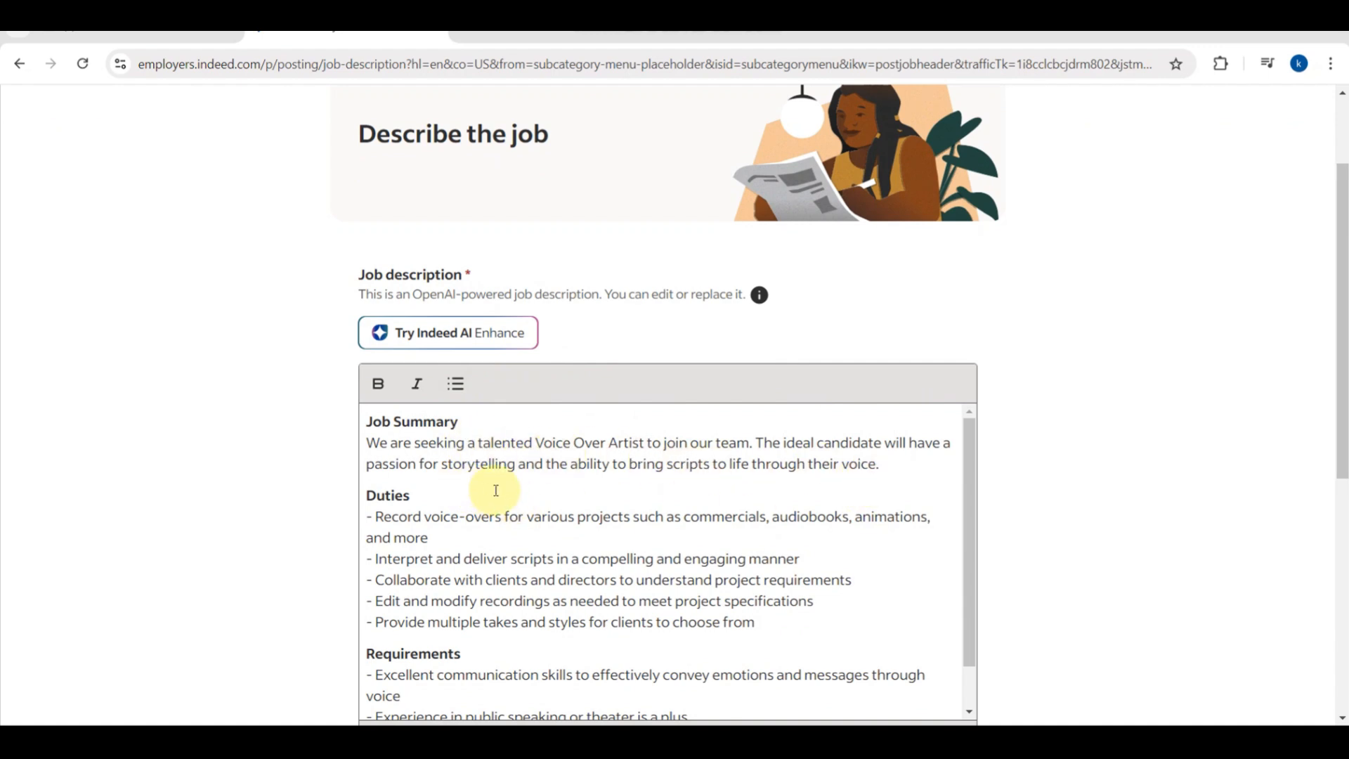
{"action": "scroll", "coordinate": [453, 523], "scroll_direction": "down", "scroll_amount": 1}
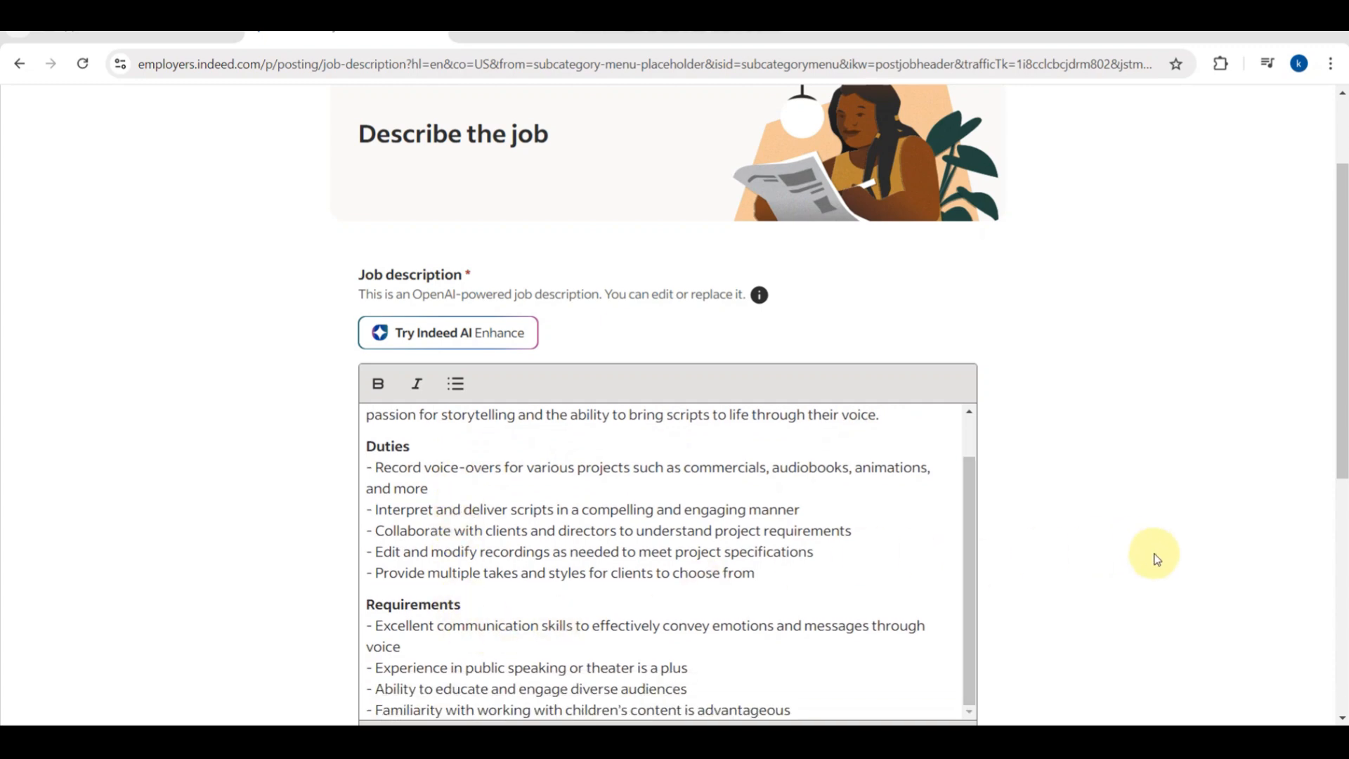
{"action": "scroll", "coordinate": [1155, 558], "scroll_direction": "down", "scroll_amount": 1}
{"action": "scroll", "coordinate": [1155, 558], "scroll_direction": "down", "scroll_amount": 2}
{"action": "scroll", "coordinate": [1155, 559], "scroll_direction": "down", "scroll_amount": 2}
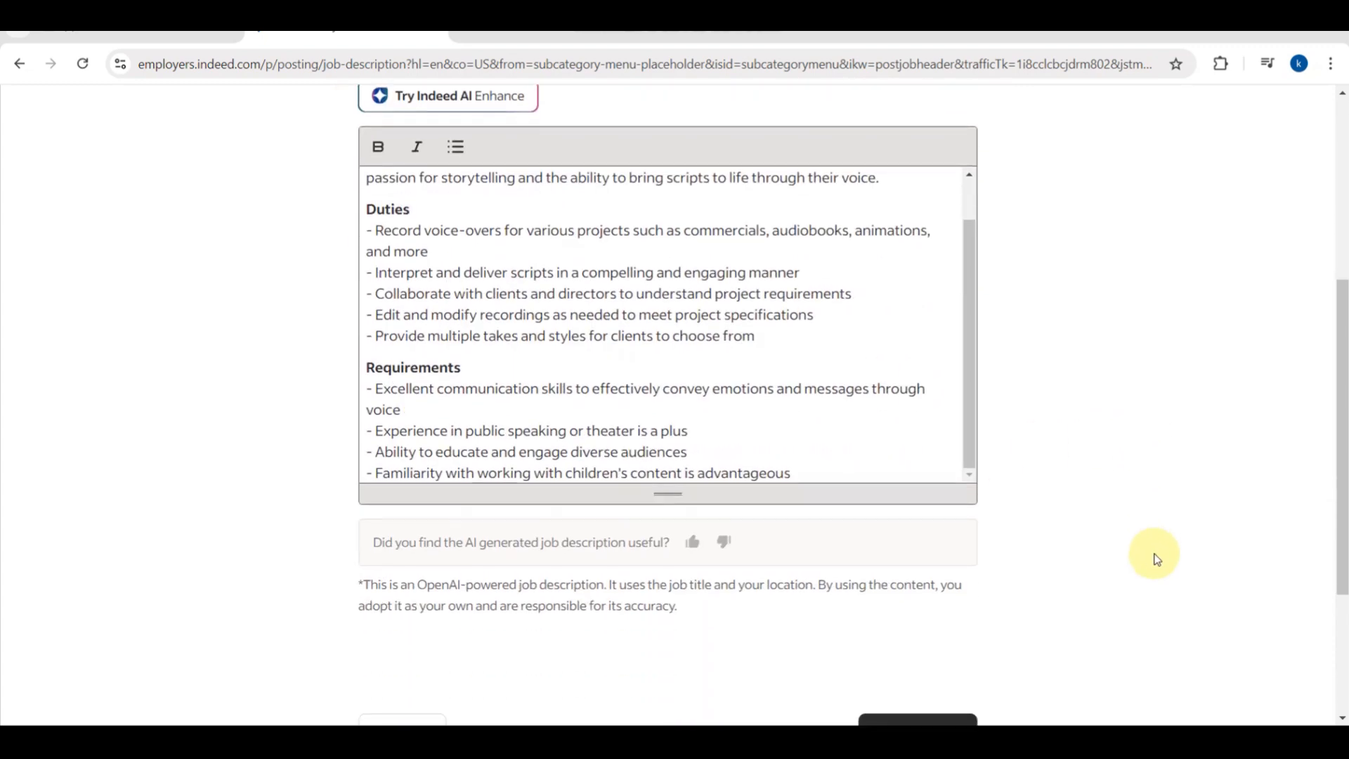
{"action": "scroll", "coordinate": [1156, 558], "scroll_direction": "down", "scroll_amount": 2}
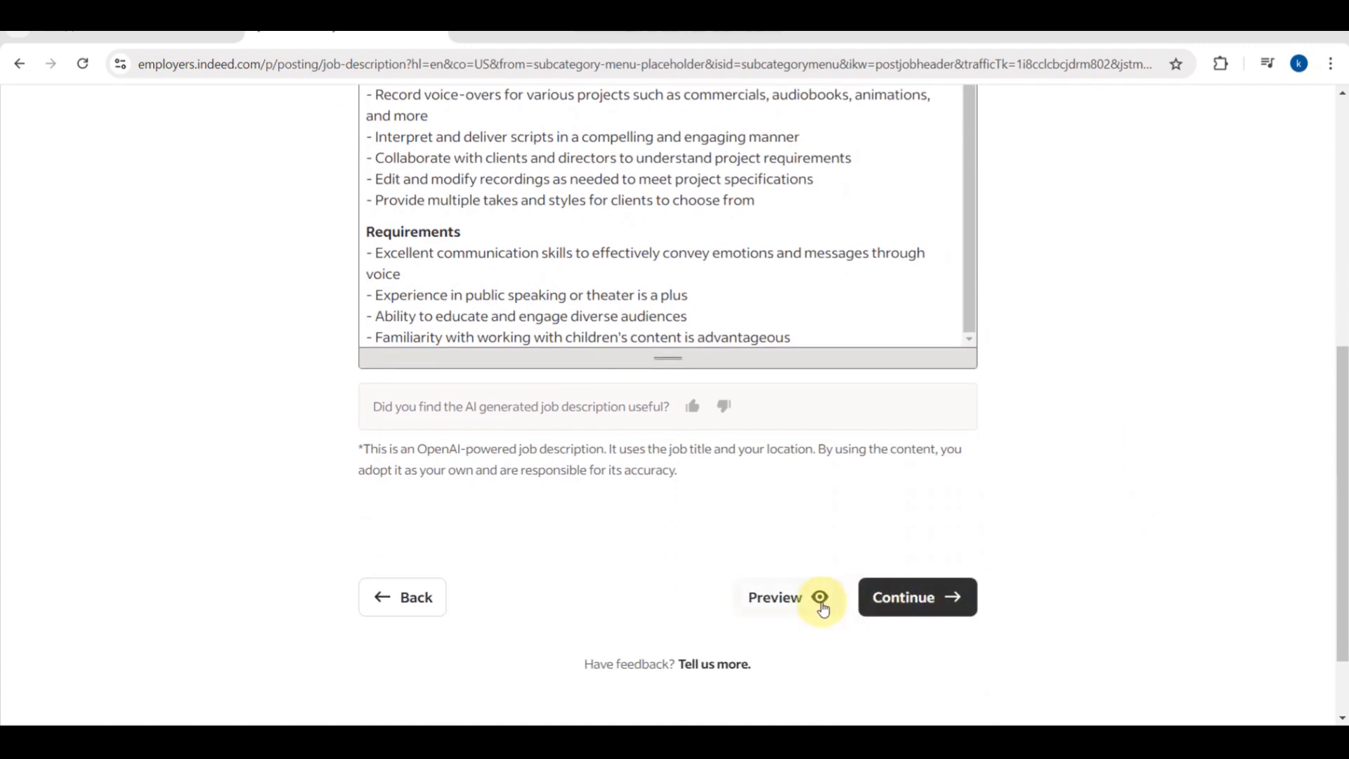
Preview the job post, scroll through the whole preview, then close it.
{"action": "left_click", "coordinate": [820, 607]}
{"action": "left_click", "coordinate": [821, 602]}
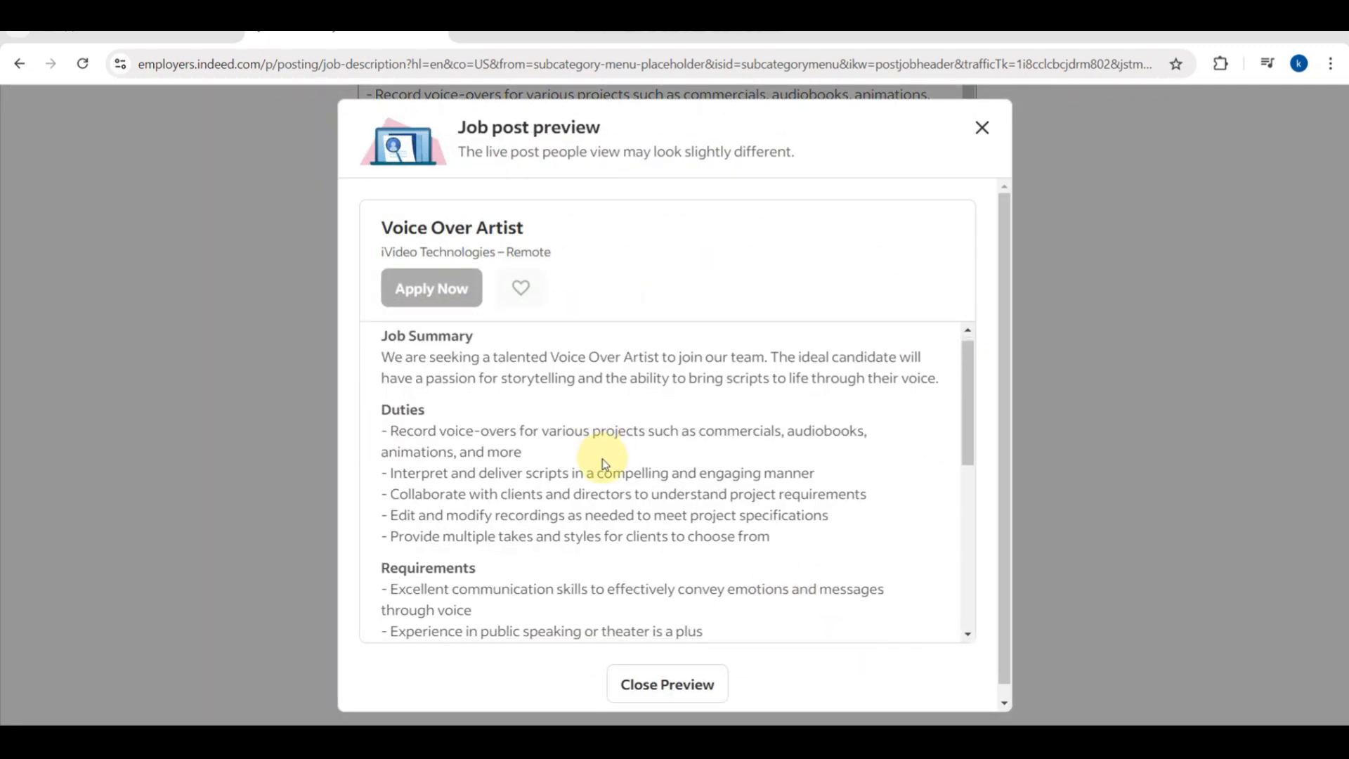
{"action": "scroll", "coordinate": [604, 464], "scroll_direction": "down", "scroll_amount": 2}
{"action": "scroll", "coordinate": [602, 458], "scroll_direction": "down", "scroll_amount": 2}
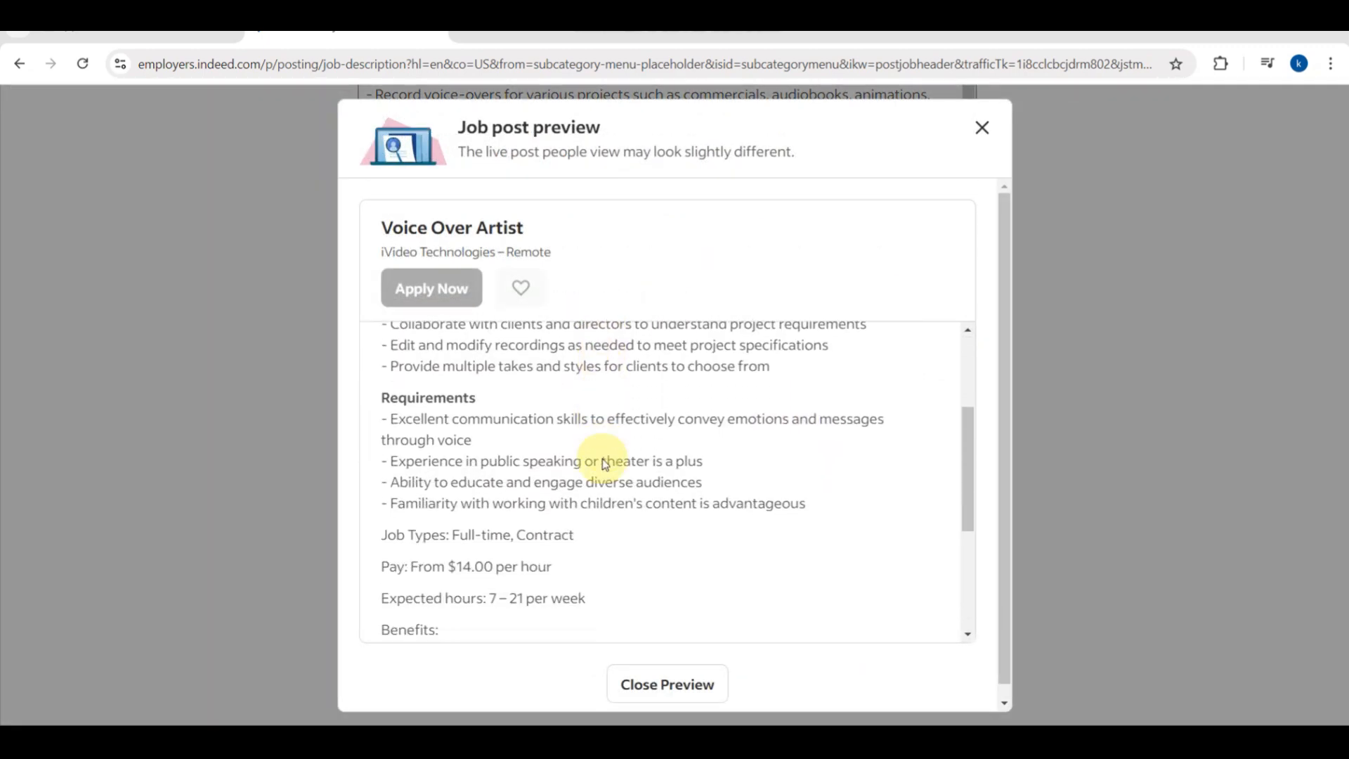
{"action": "scroll", "coordinate": [604, 464], "scroll_direction": "down", "scroll_amount": 1}
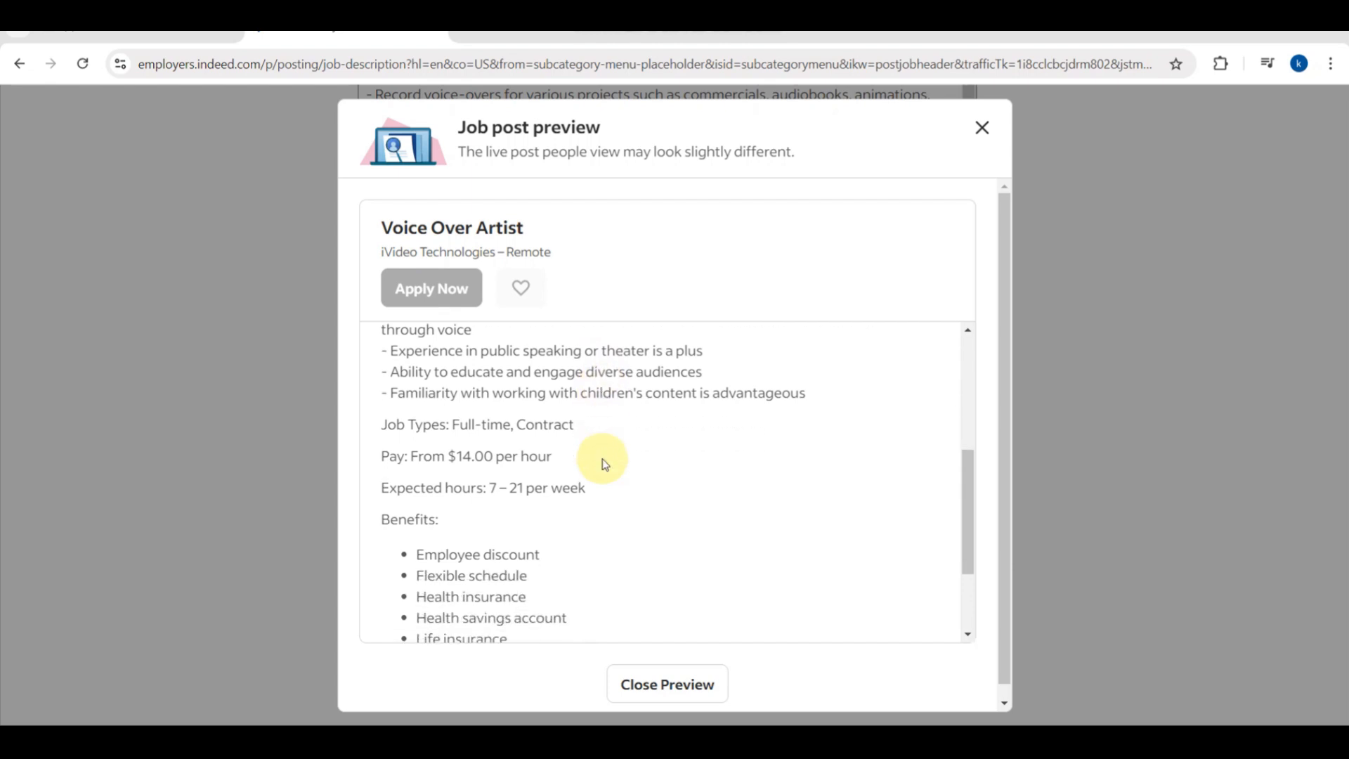
{"action": "scroll", "coordinate": [604, 463], "scroll_direction": "down", "scroll_amount": 1}
{"action": "scroll", "coordinate": [604, 464], "scroll_direction": "down", "scroll_amount": 2}
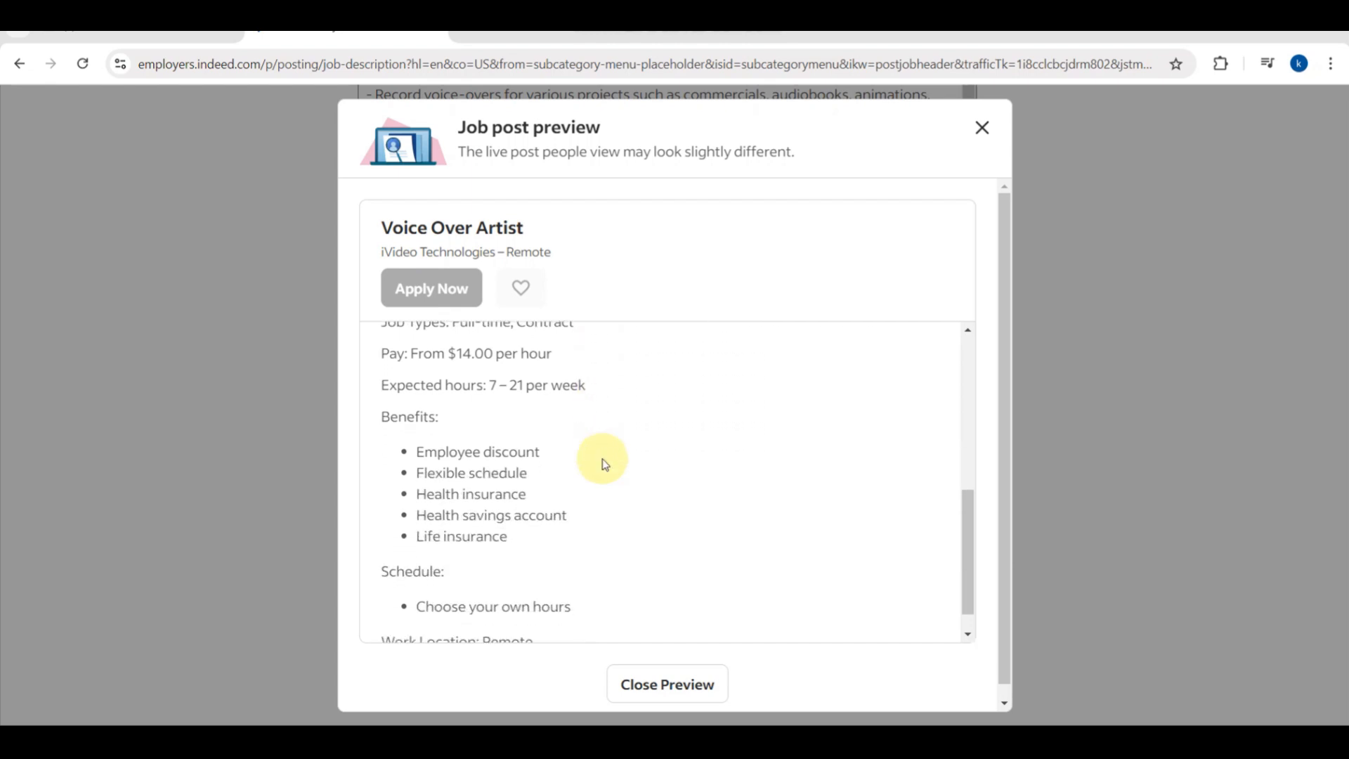
{"action": "scroll", "coordinate": [605, 464], "scroll_direction": "down", "scroll_amount": 2}
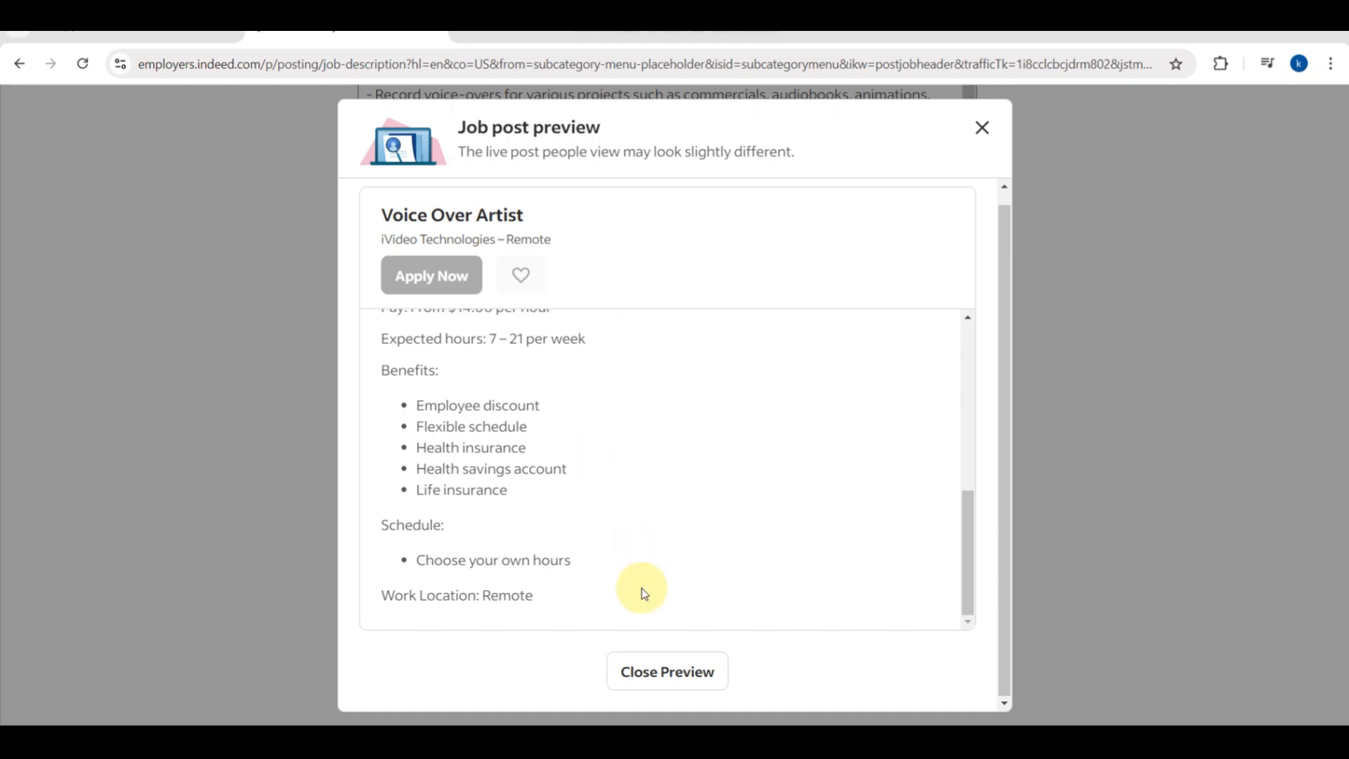
{"action": "left_click", "coordinate": [666, 688]}
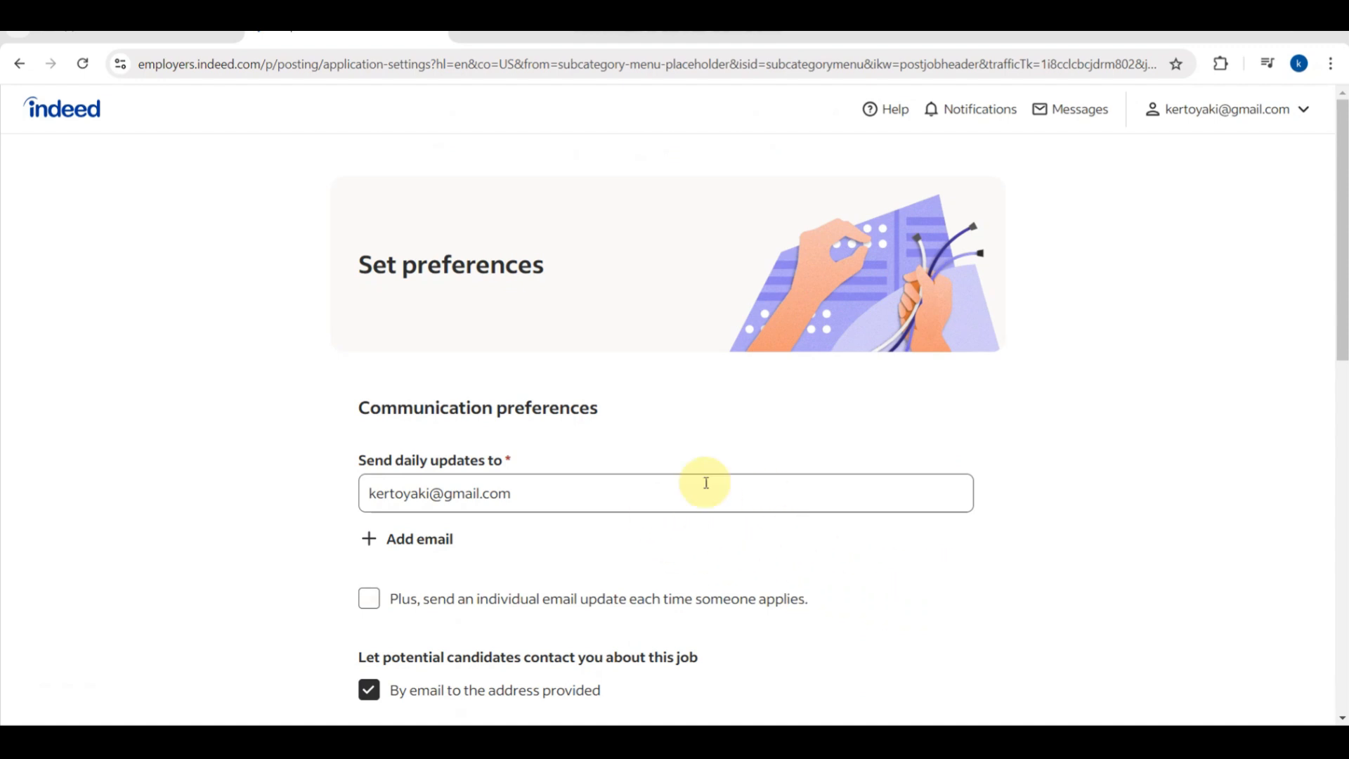
Set the background check option to 'Yes, this job requires a background check'.
{"action": "scroll", "coordinate": [726, 486], "scroll_direction": "down", "scroll_amount": 2}
{"action": "scroll", "coordinate": [727, 492], "scroll_direction": "down", "scroll_amount": 3}
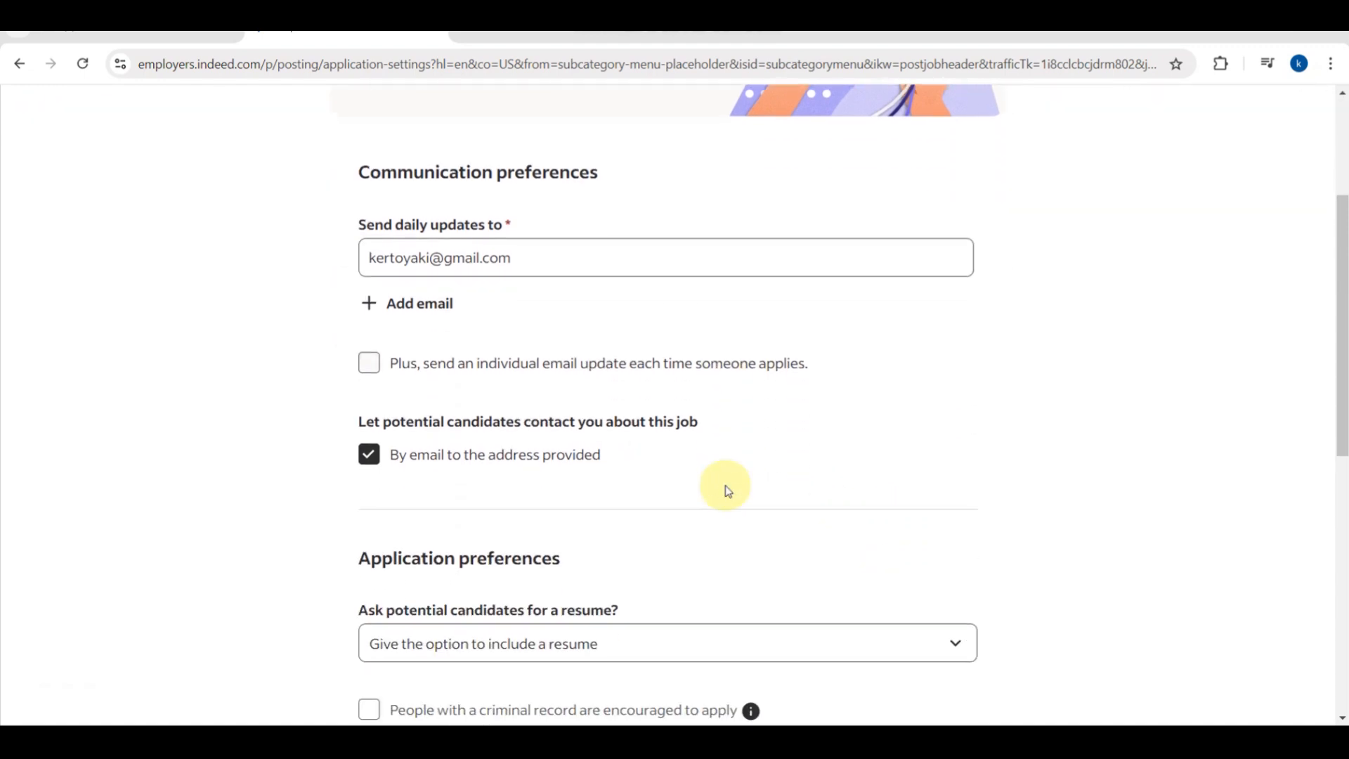
{"action": "scroll", "coordinate": [728, 485], "scroll_direction": "down", "scroll_amount": 3}
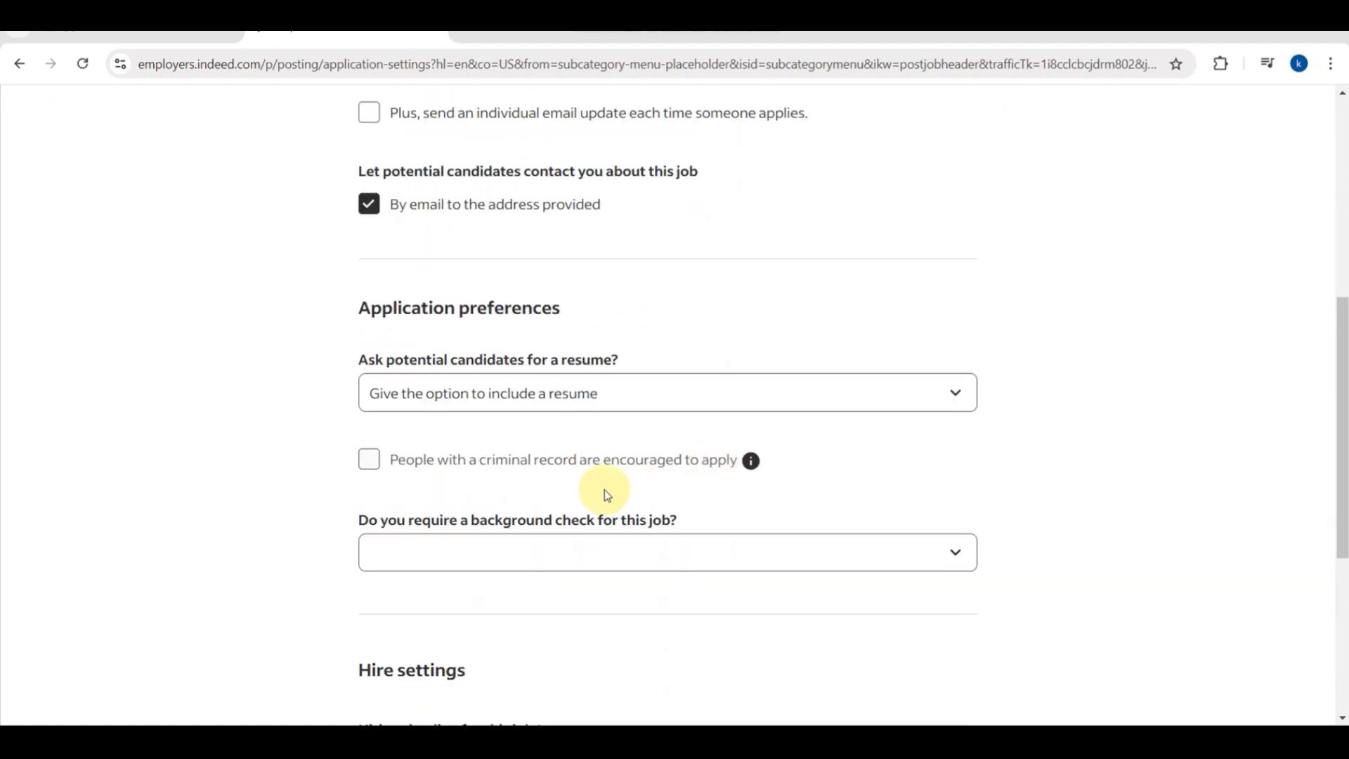
{"action": "left_click", "coordinate": [709, 547]}
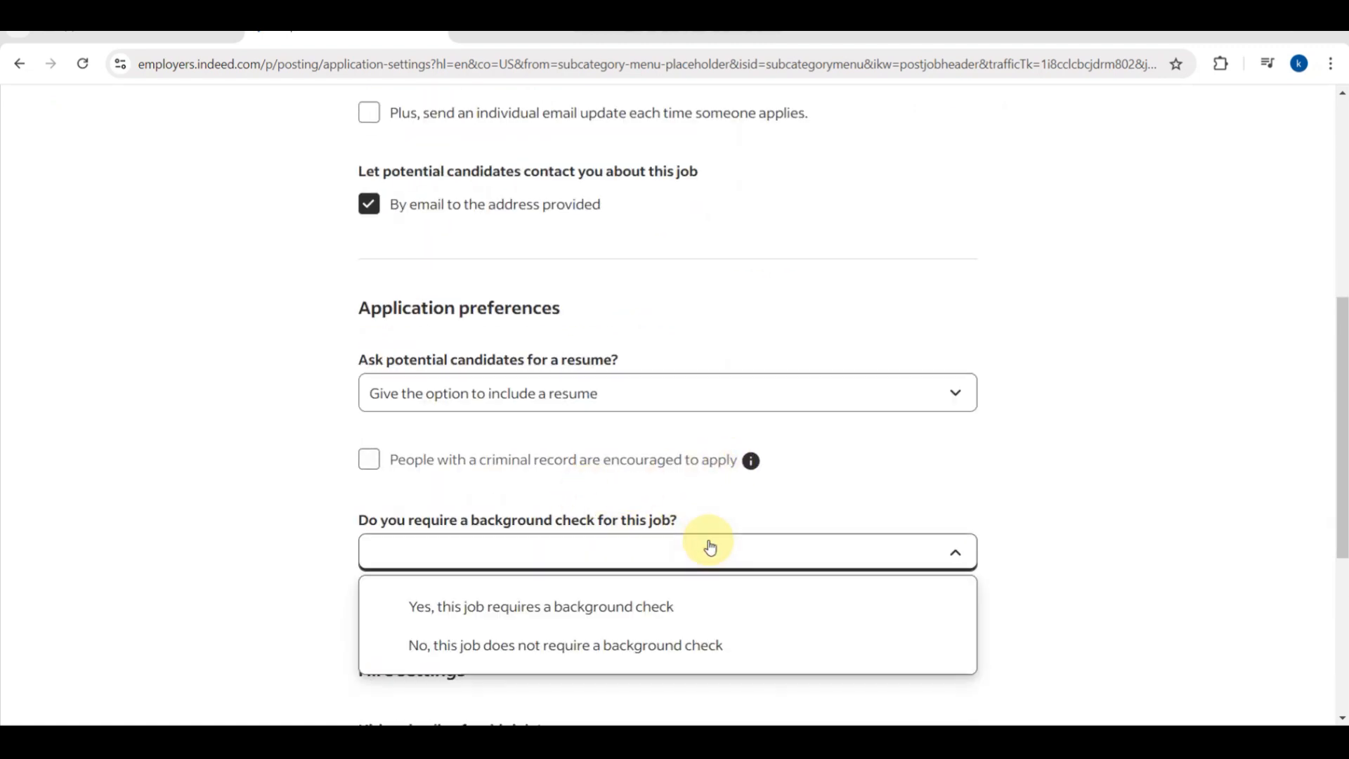
{"action": "left_click", "coordinate": [624, 608]}
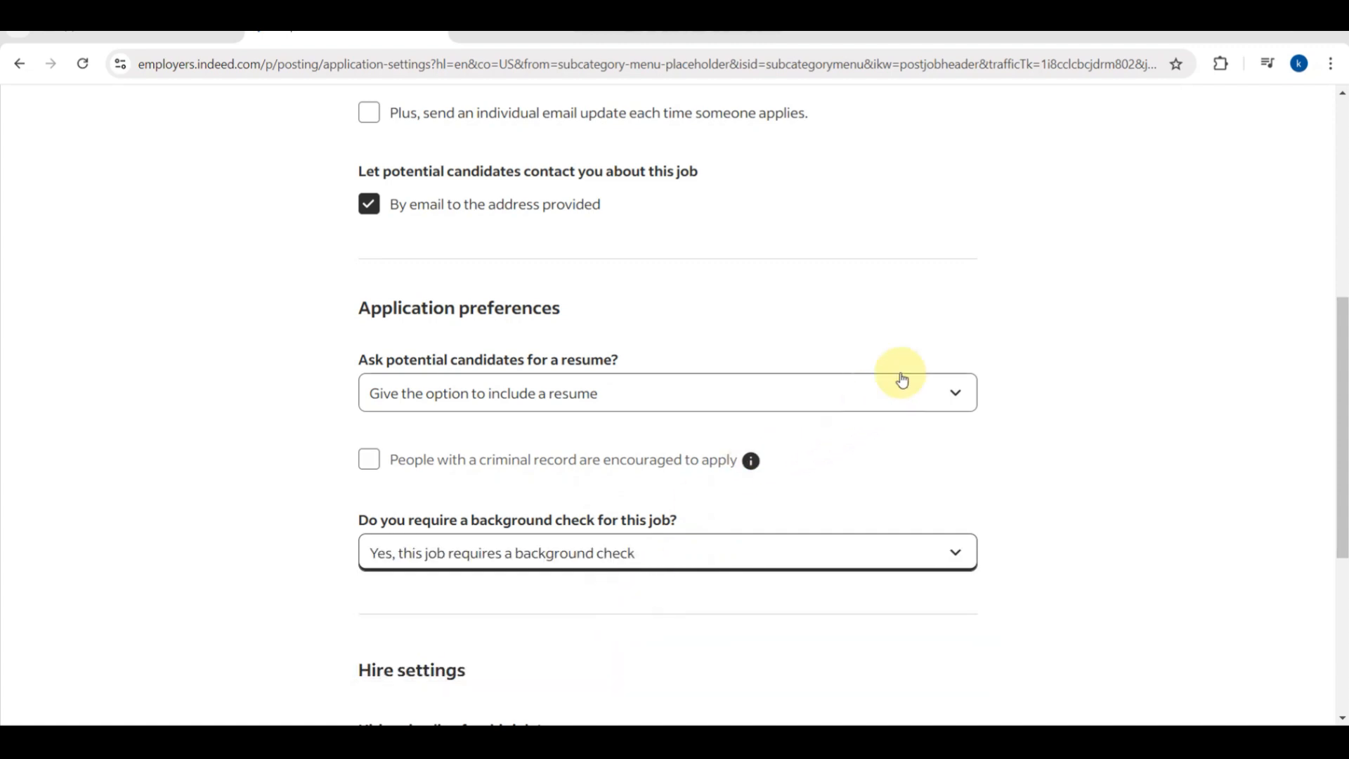
Keep the resume request on 'Give the option' so resumes stay optional.
{"action": "left_click", "coordinate": [925, 386]}
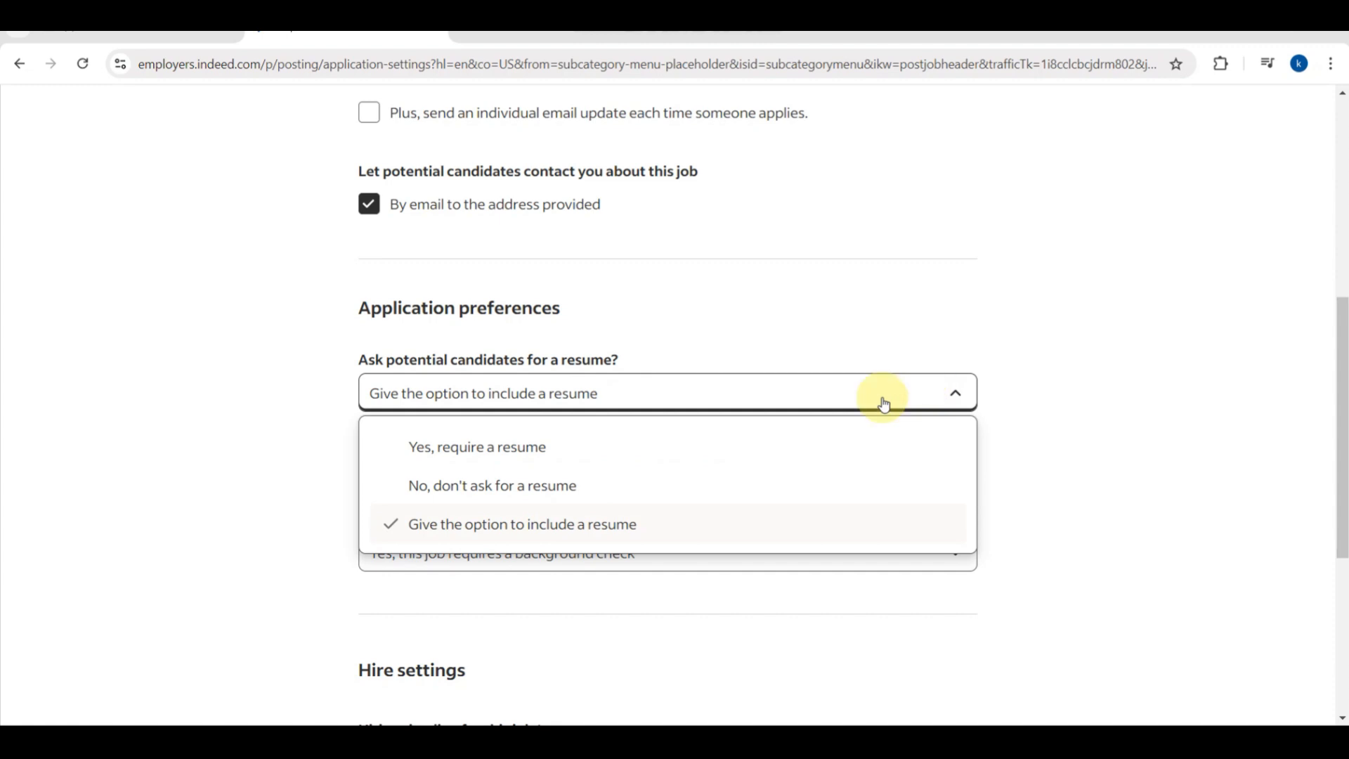
{"action": "left_click", "coordinate": [666, 521]}
{"action": "scroll", "coordinate": [664, 311], "scroll_direction": "up", "scroll_amount": 4}
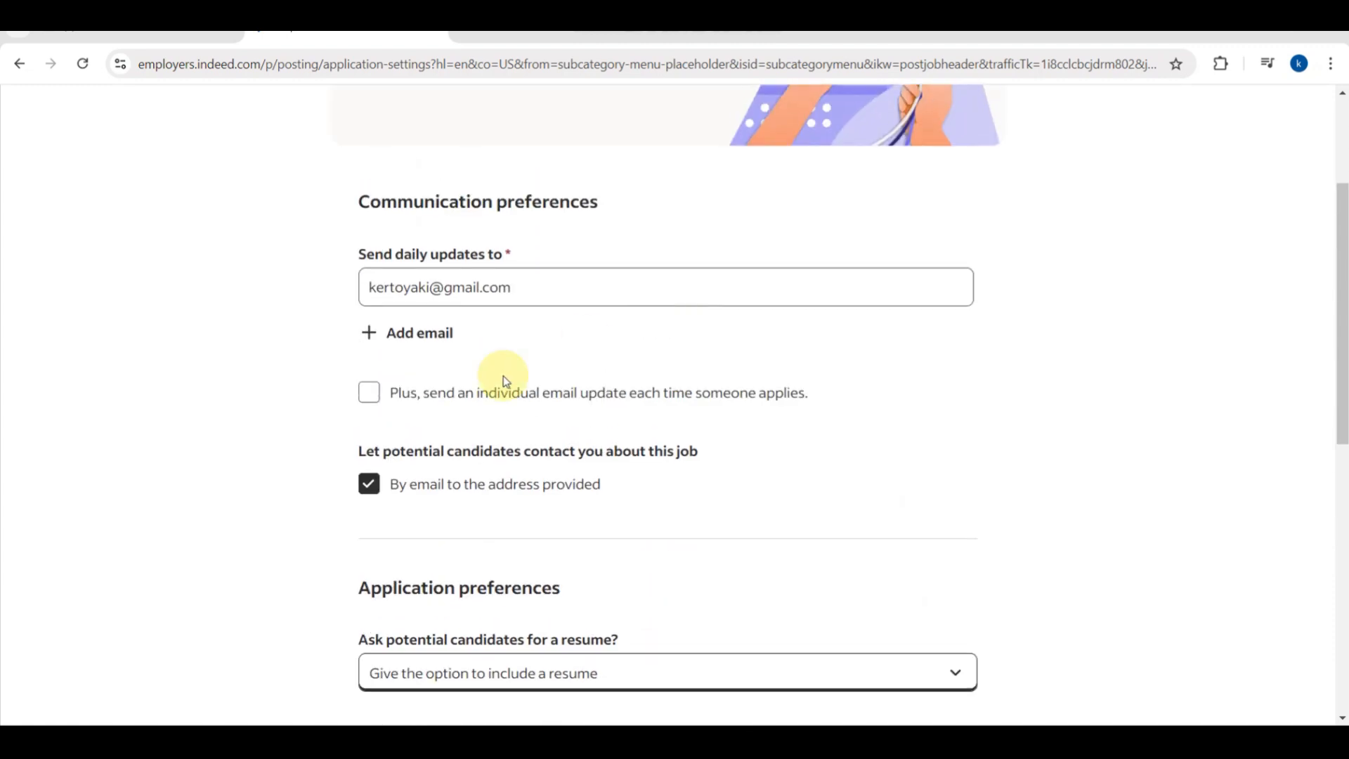
{"action": "scroll", "coordinate": [567, 413], "scroll_direction": "down", "scroll_amount": 7}
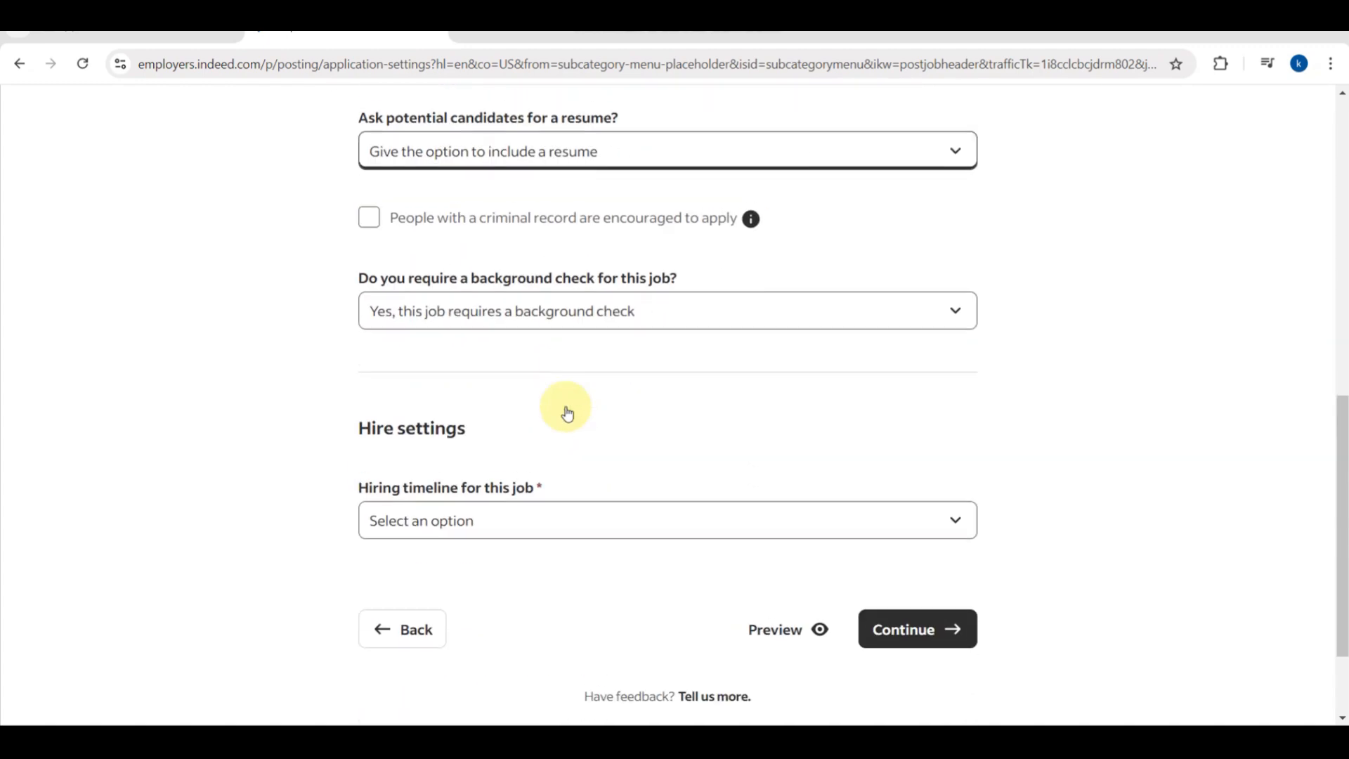
{"action": "scroll", "coordinate": [567, 413], "scroll_direction": "down", "scroll_amount": 1}
Set the hiring timeline to 3 to 7 days, continue to Review, and preview the post.
{"action": "left_click", "coordinate": [548, 507]}
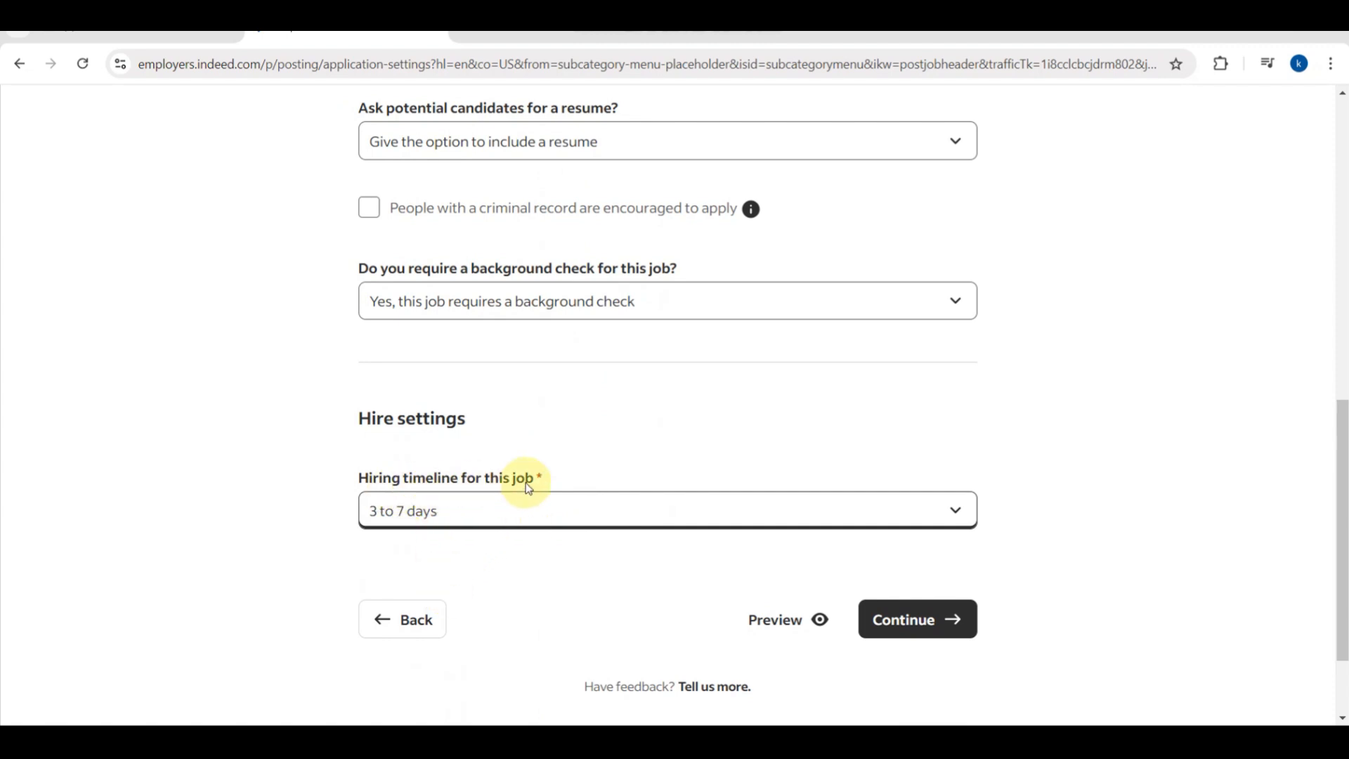
{"action": "left_click", "coordinate": [904, 620]}
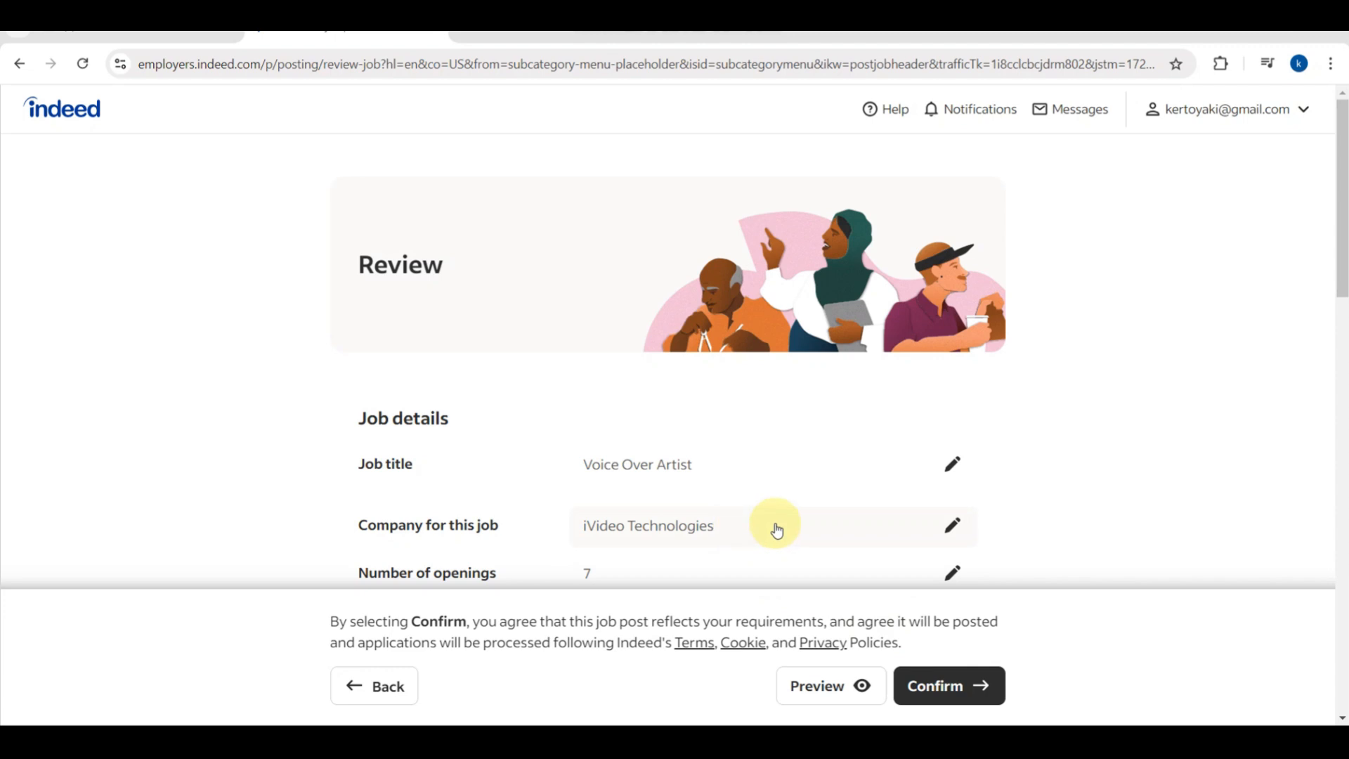
{"action": "scroll", "coordinate": [775, 528], "scroll_direction": "down", "scroll_amount": 4}
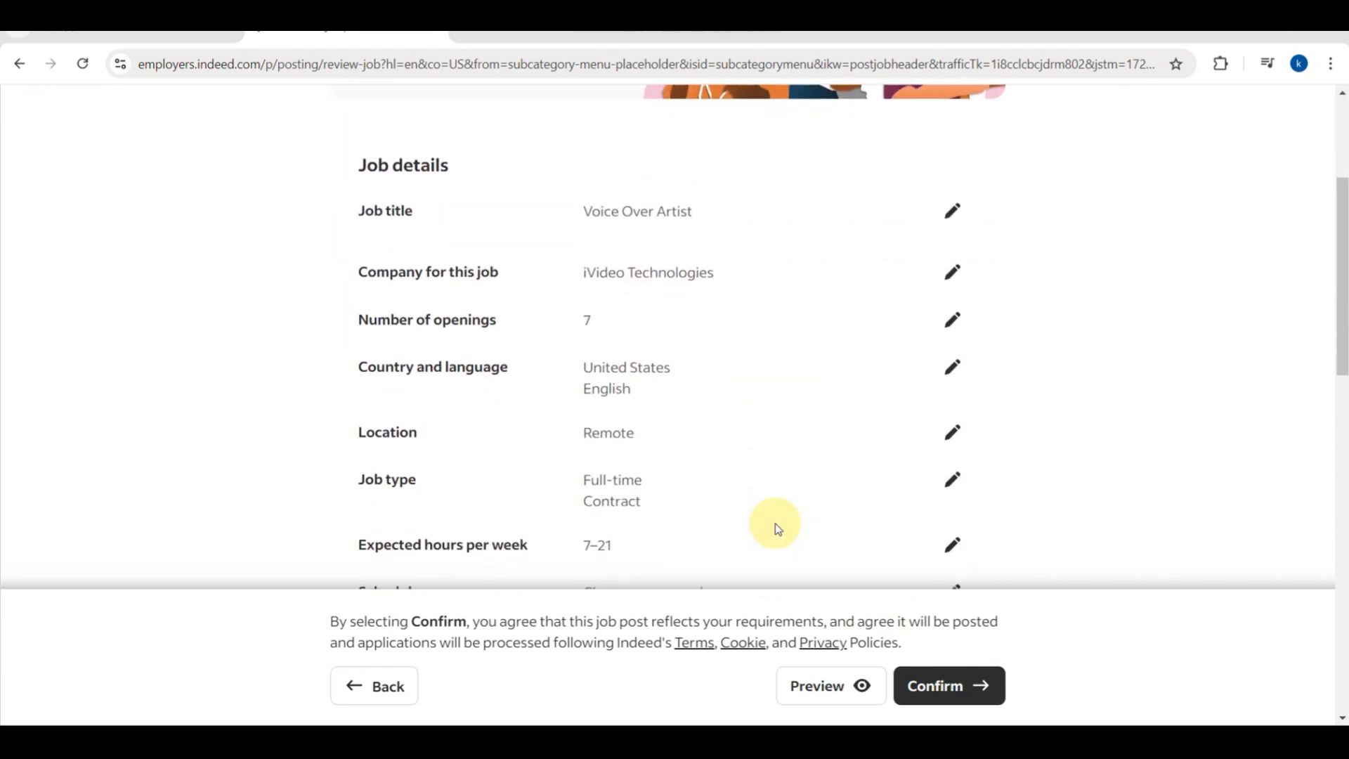
{"action": "left_click", "coordinate": [841, 678]}
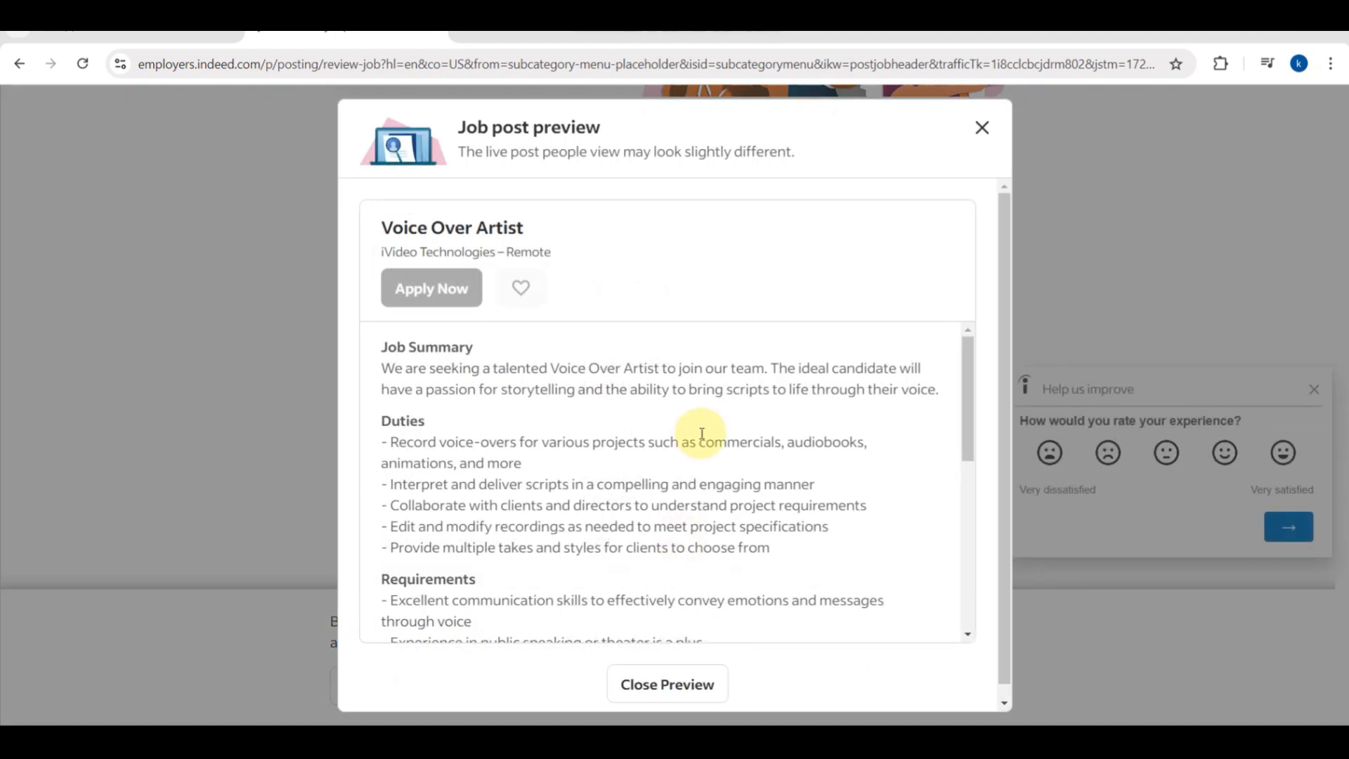
{"action": "scroll", "coordinate": [695, 439], "scroll_direction": "down", "scroll_amount": 3}
{"action": "scroll", "coordinate": [703, 439], "scroll_direction": "down", "scroll_amount": 4}
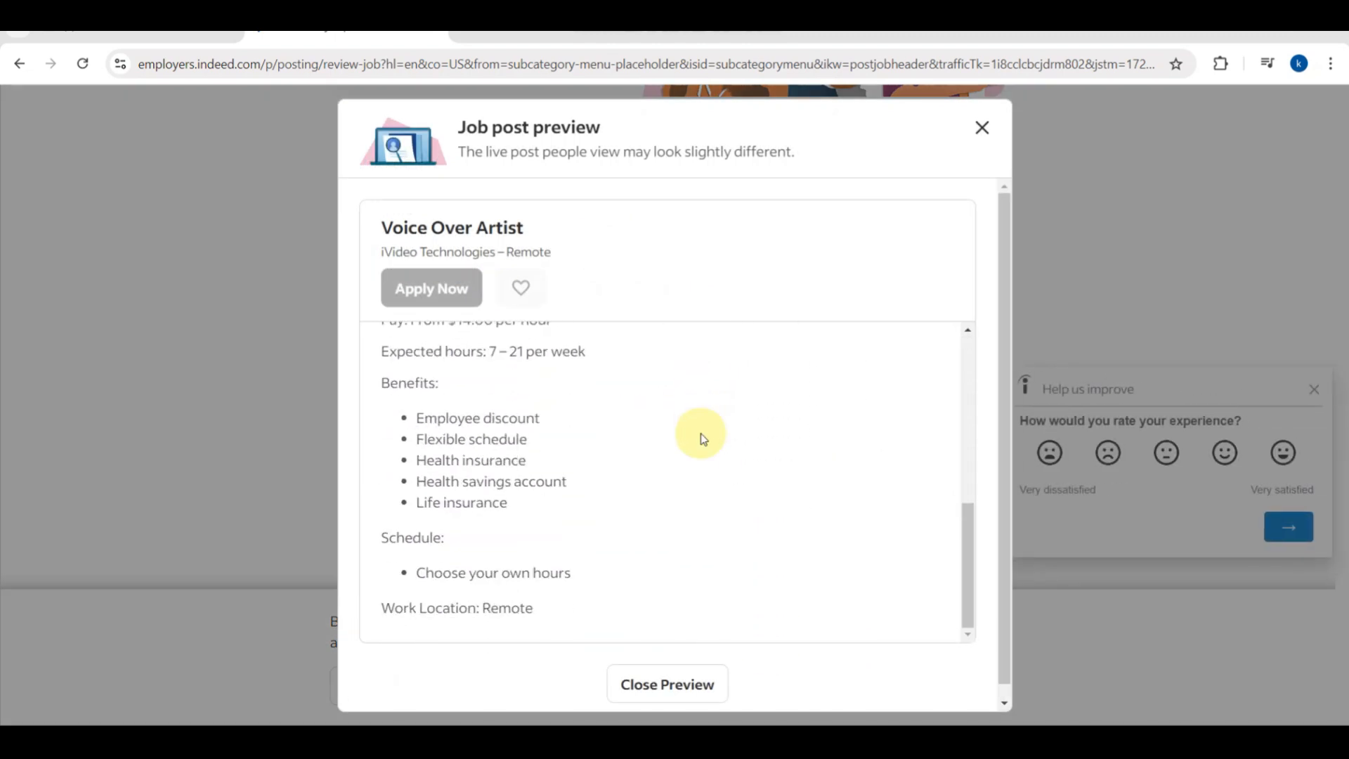
{"action": "left_click", "coordinate": [692, 685]}
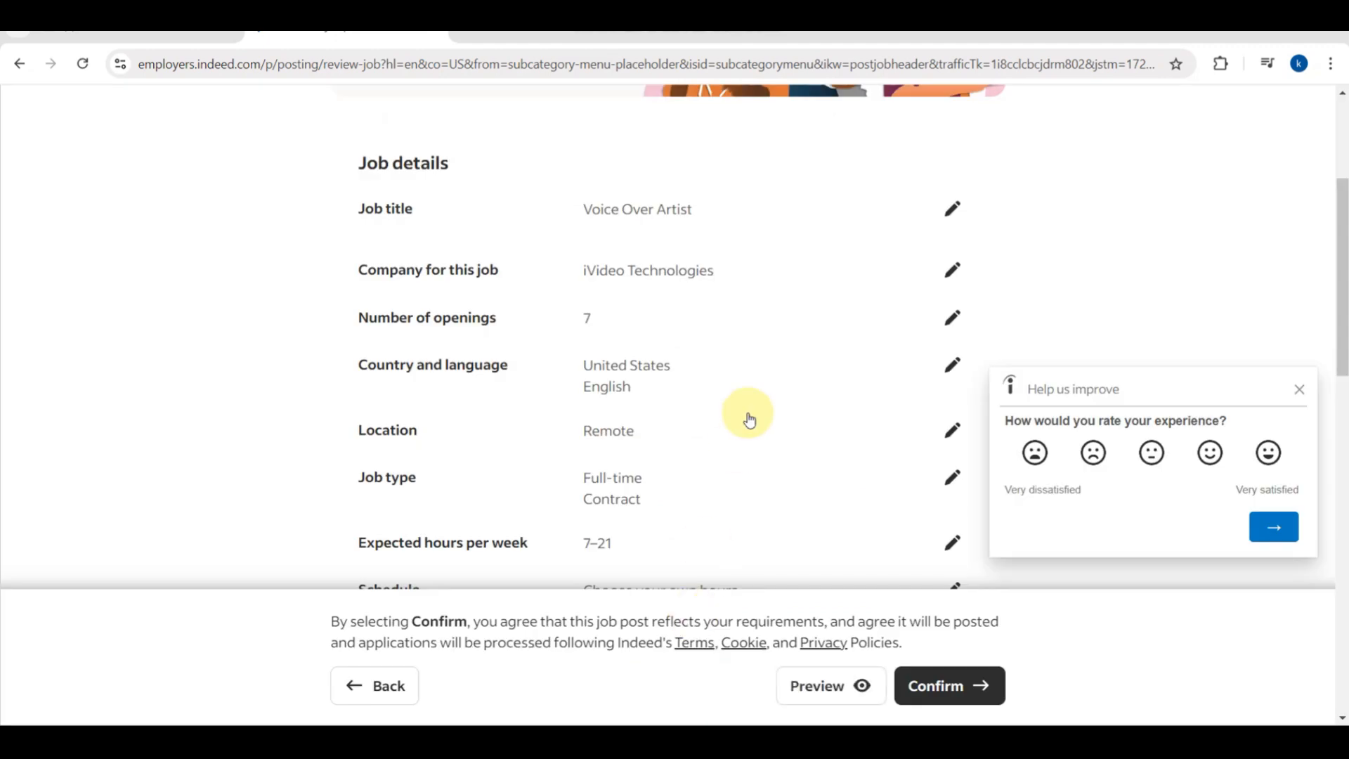
Confirm the reviewed Voice Over Artist post to reach the Qualifications page.
{"action": "scroll", "coordinate": [748, 418], "scroll_direction": "down", "scroll_amount": 2}
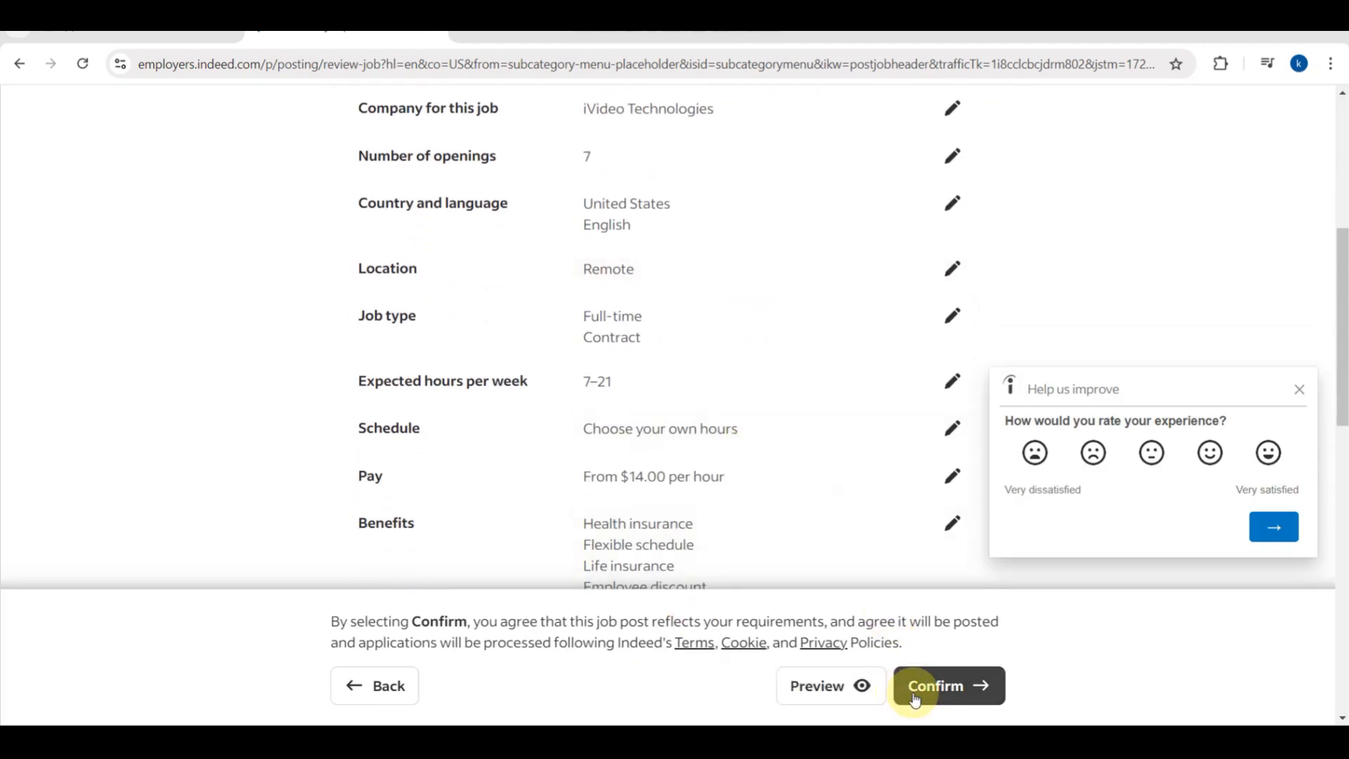
{"action": "scroll", "coordinate": [914, 700], "scroll_direction": "right", "scroll_amount": 3}
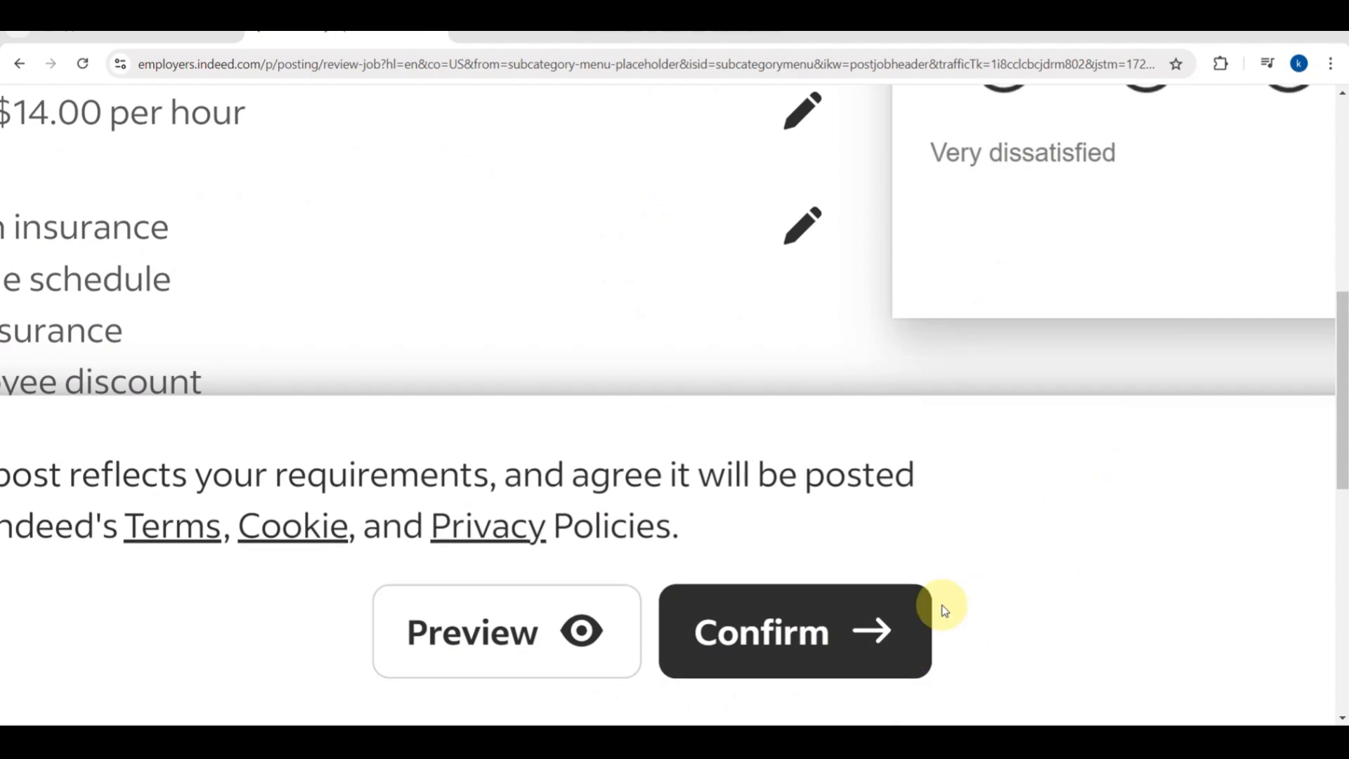
{"action": "scroll", "coordinate": [999, 482], "scroll_direction": "down", "scroll_amount": 5}
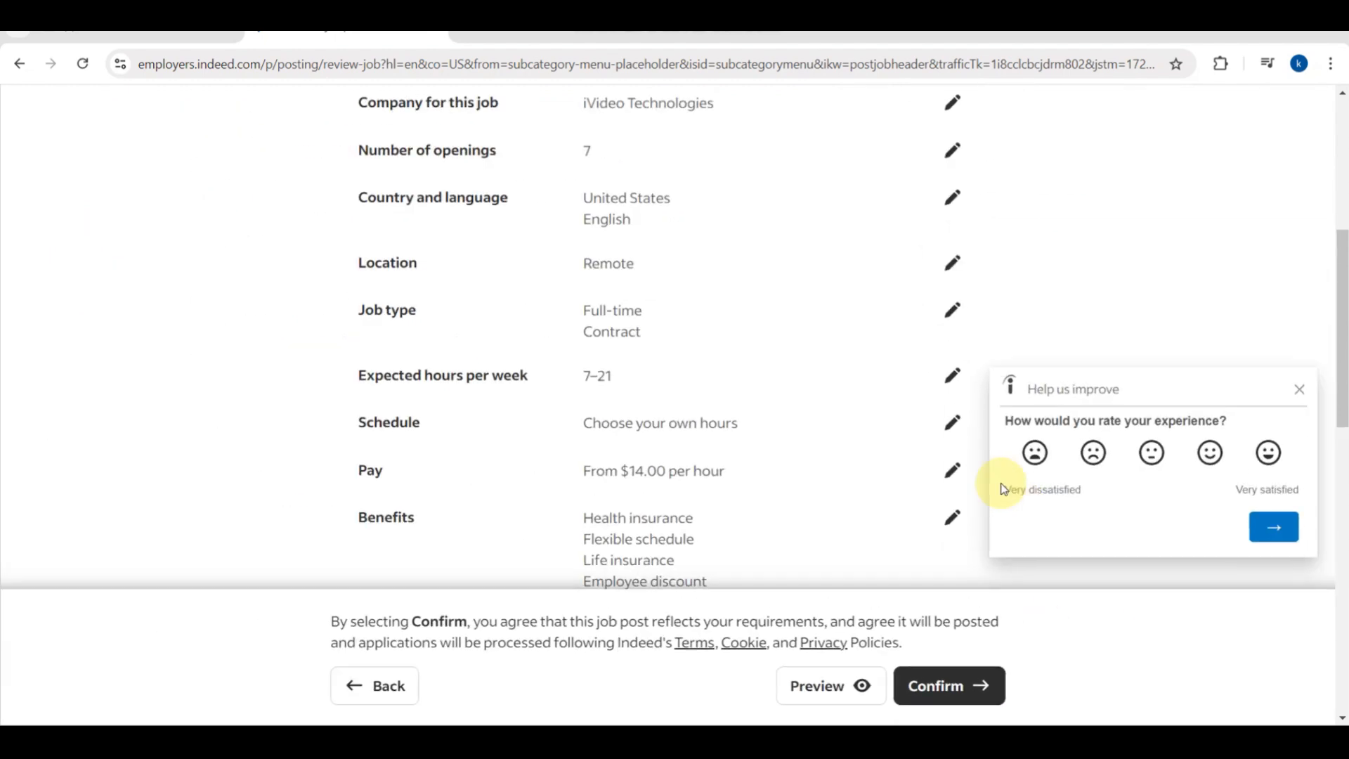
{"action": "left_click", "coordinate": [918, 682]}
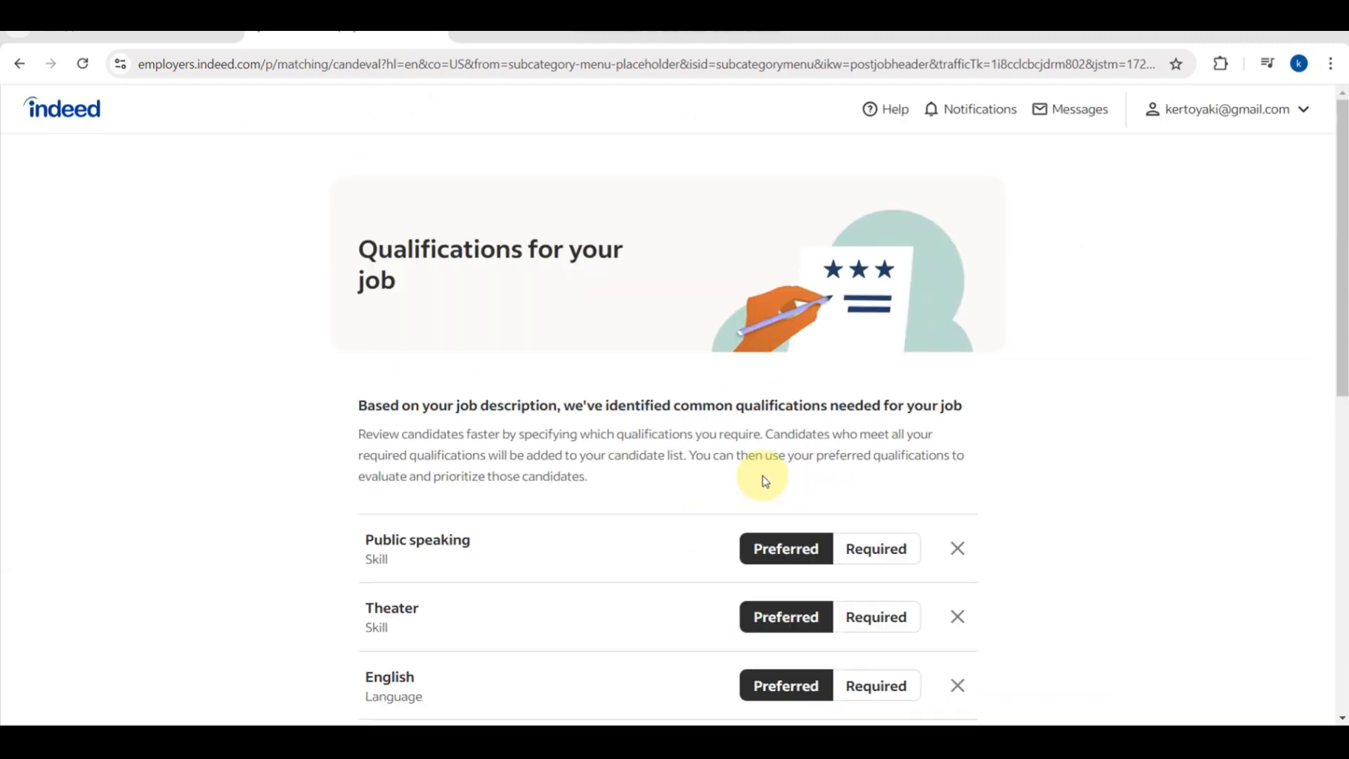
{"action": "scroll", "coordinate": [703, 567], "scroll_direction": "down", "scroll_amount": 5}
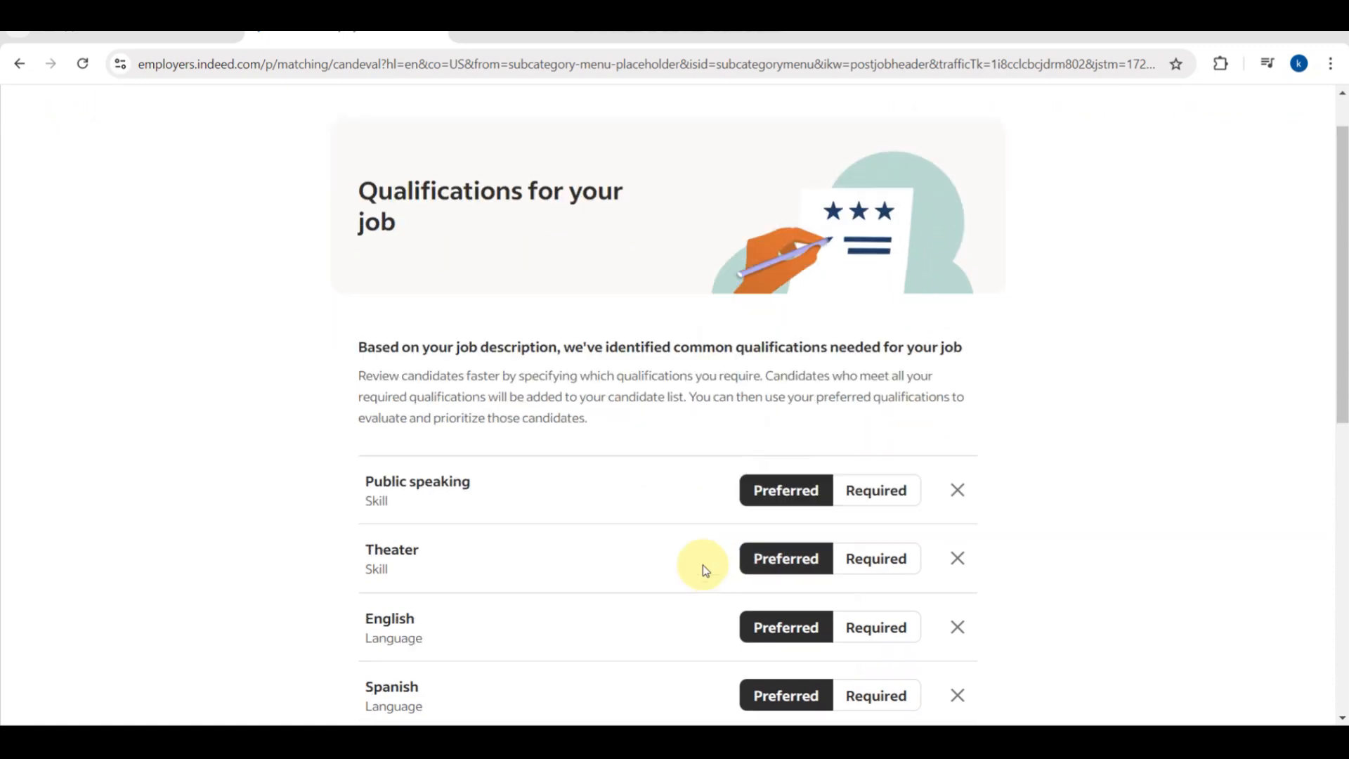